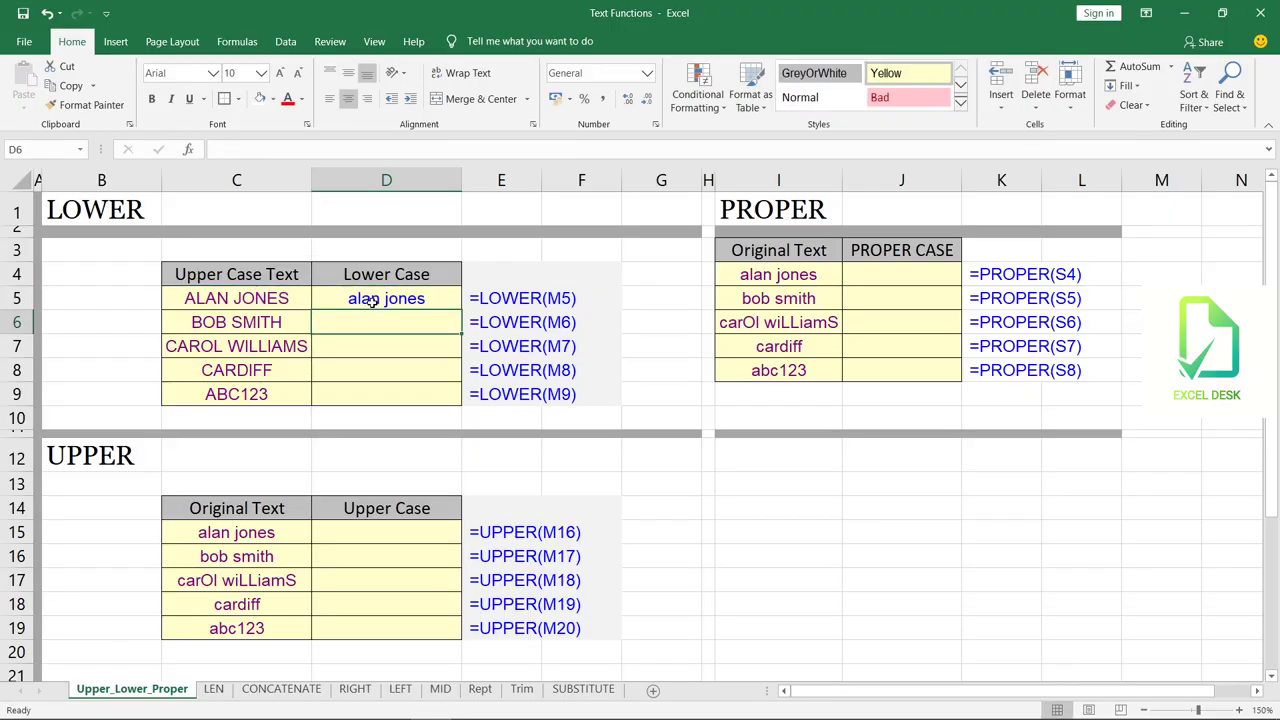
# Fill the LOWER formula down D5:D9 so every Upper Case entry gets a lowercase version.
pyautogui.click(372, 302)
pyautogui.hotkey('shift', 'Down')
pyautogui.hotkey('shift', 'Down')
pyautogui.hotkey('shift', 'Down')
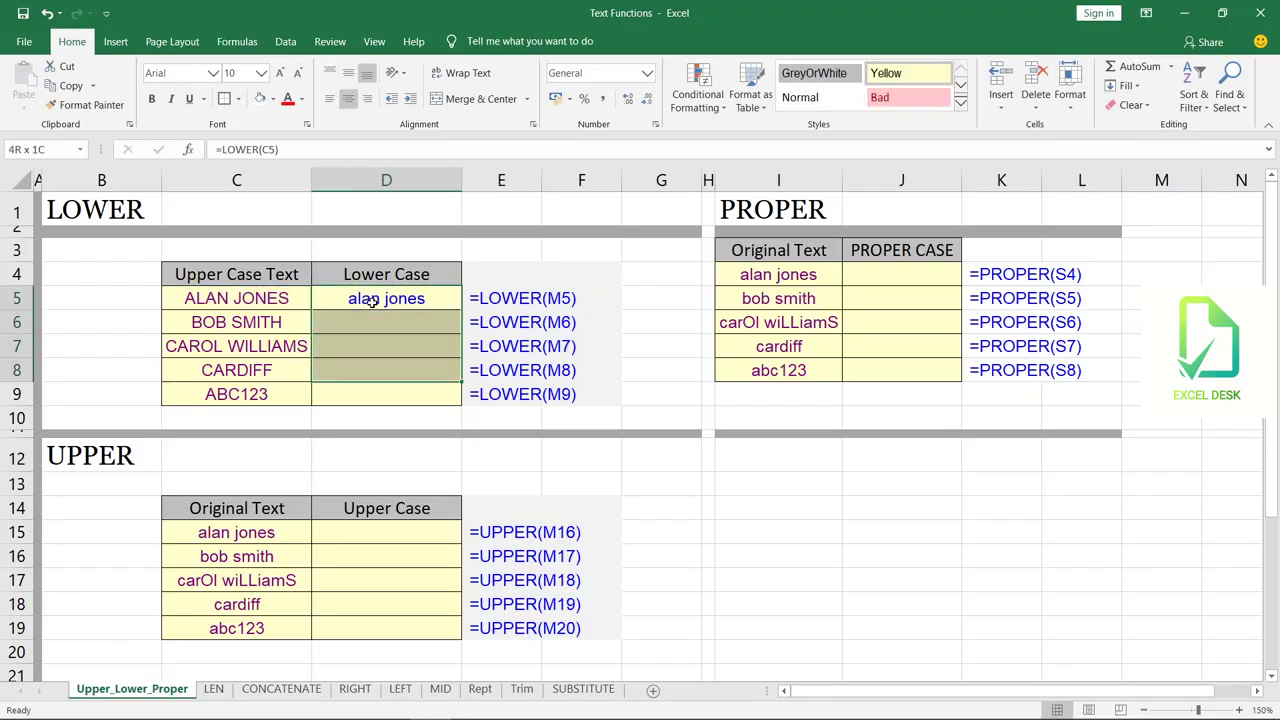
pyautogui.hotkey('shift', 'Down')
pyautogui.hotkey('ctrl', 'd')
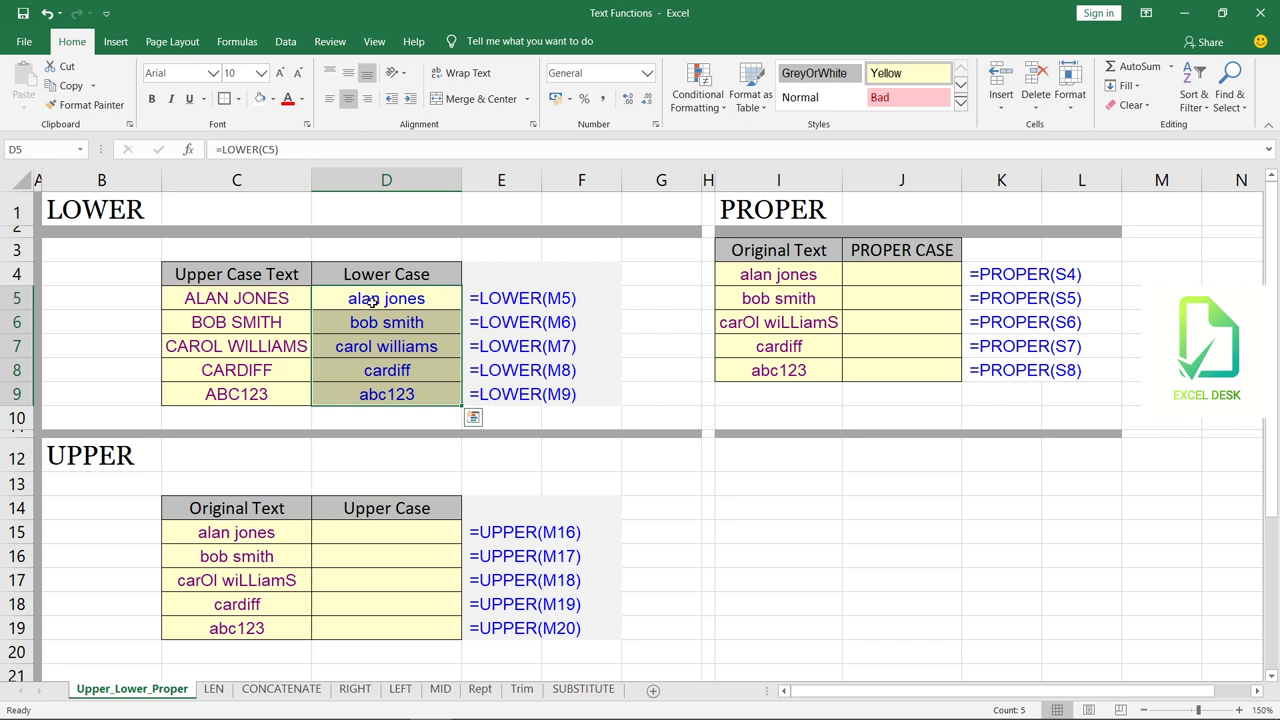
pyautogui.click(377, 531)
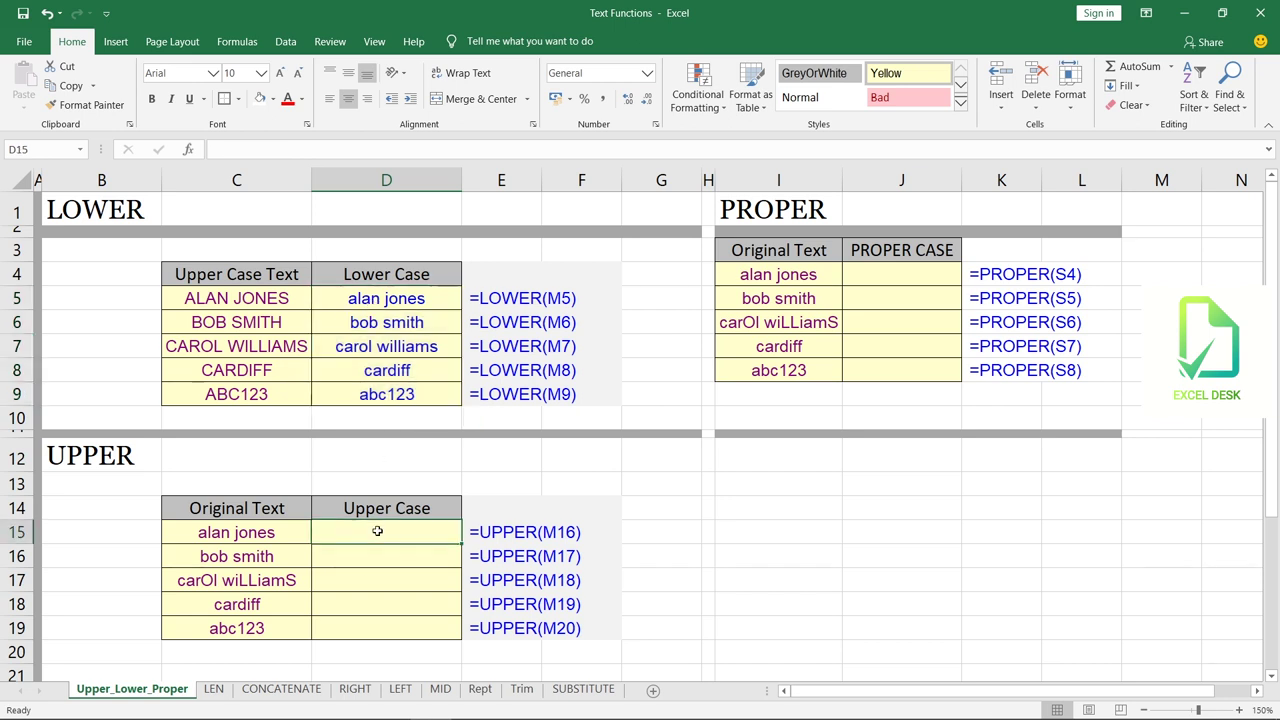
# Enter =UPPER(C15) in D15 and fill it down to D19.
pyautogui.write('=')
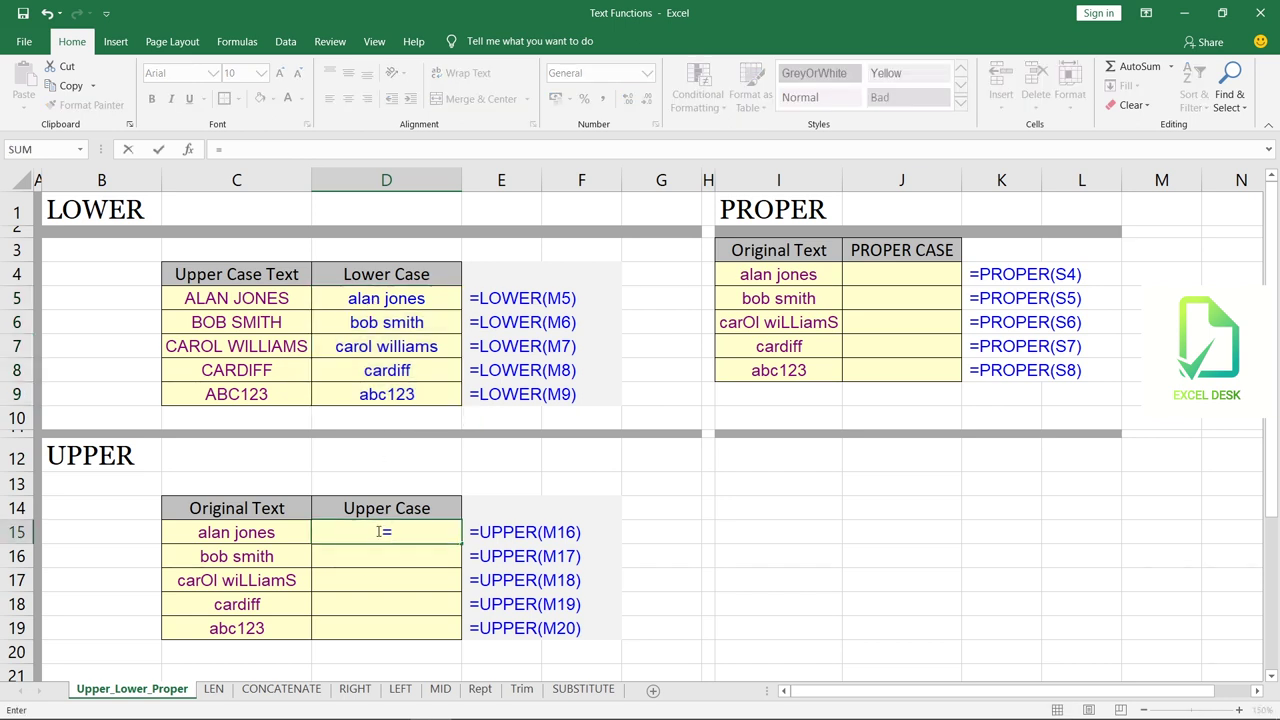
pyautogui.write('upper')
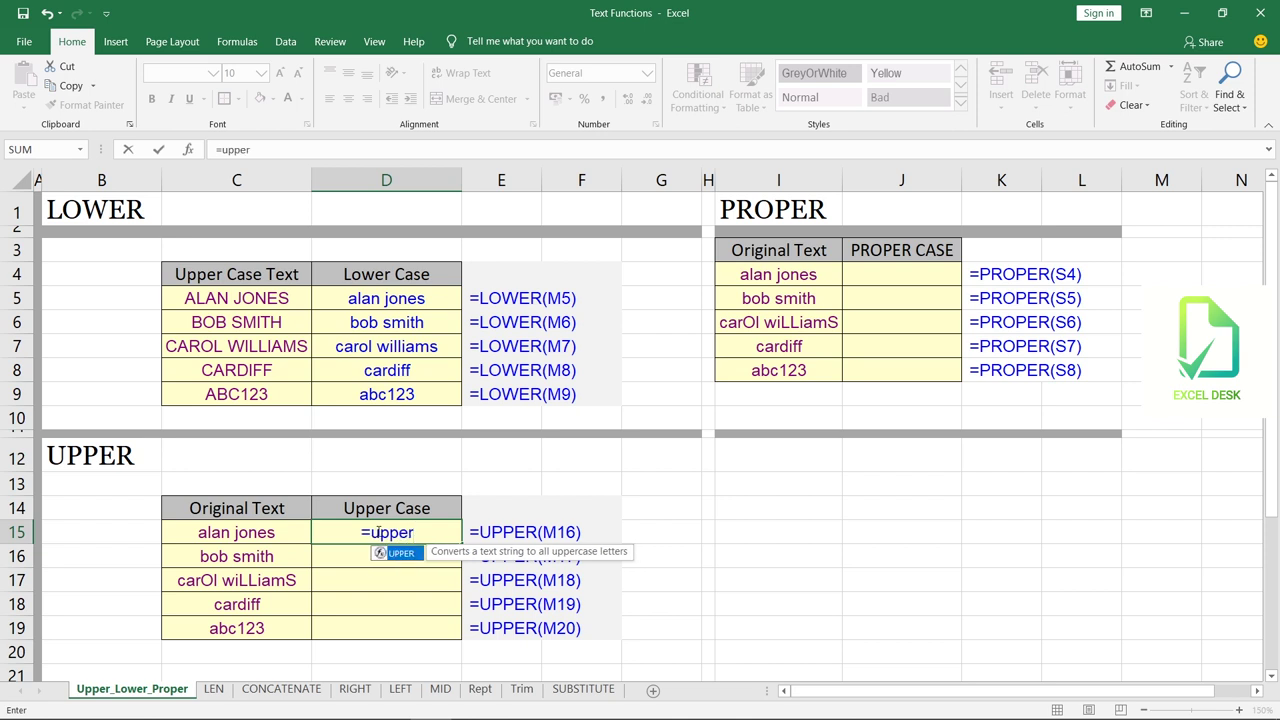
pyautogui.write('(')
pyautogui.press('Left')
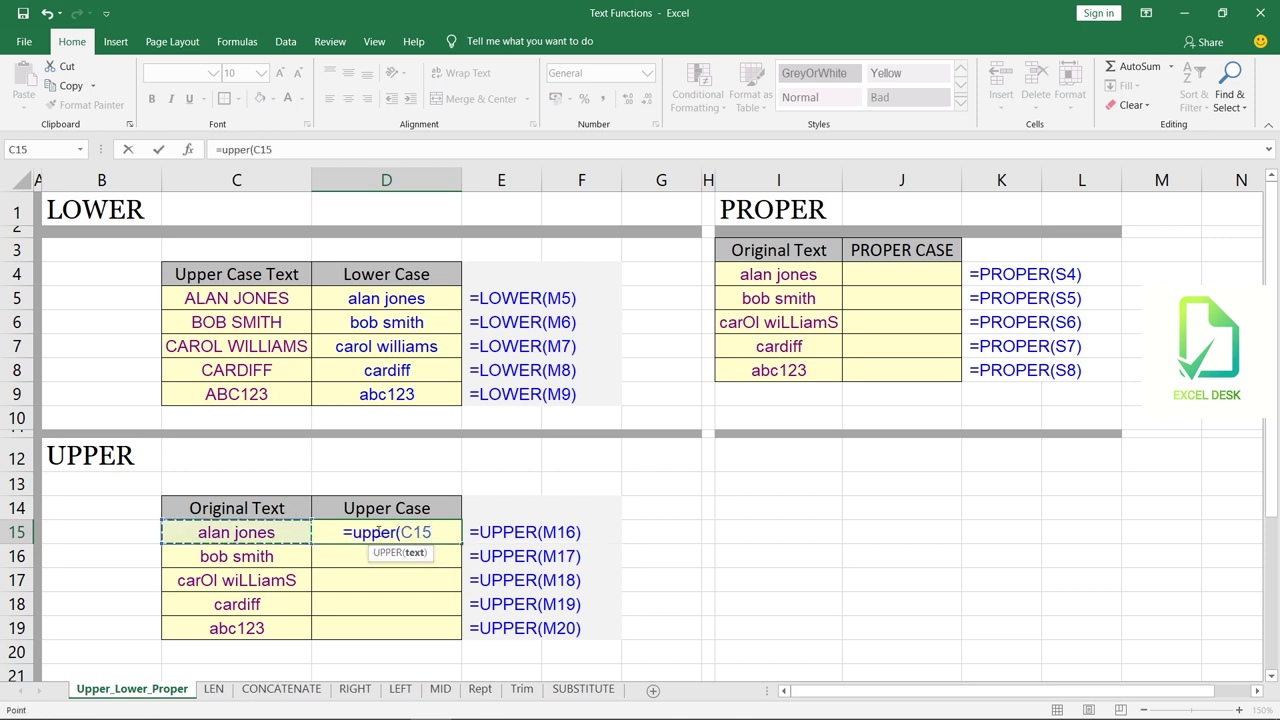
pyautogui.write(')')
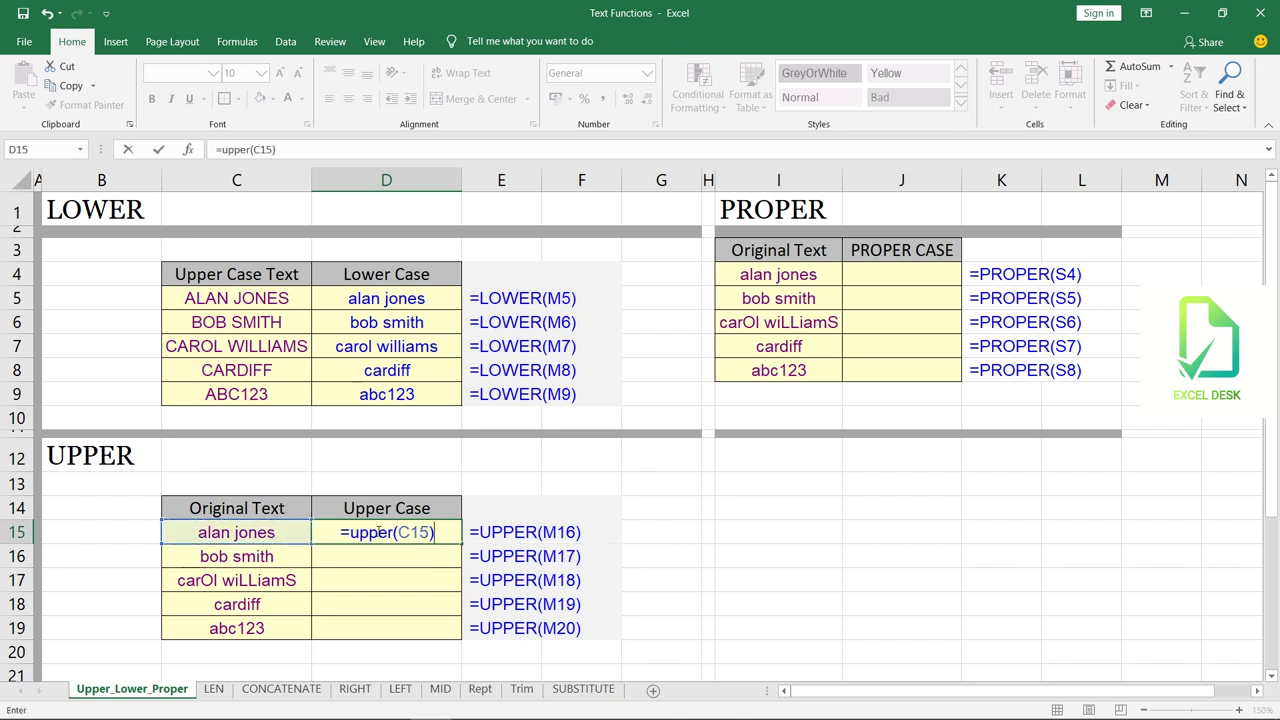
pyautogui.press('Return')
pyautogui.click(376, 533)
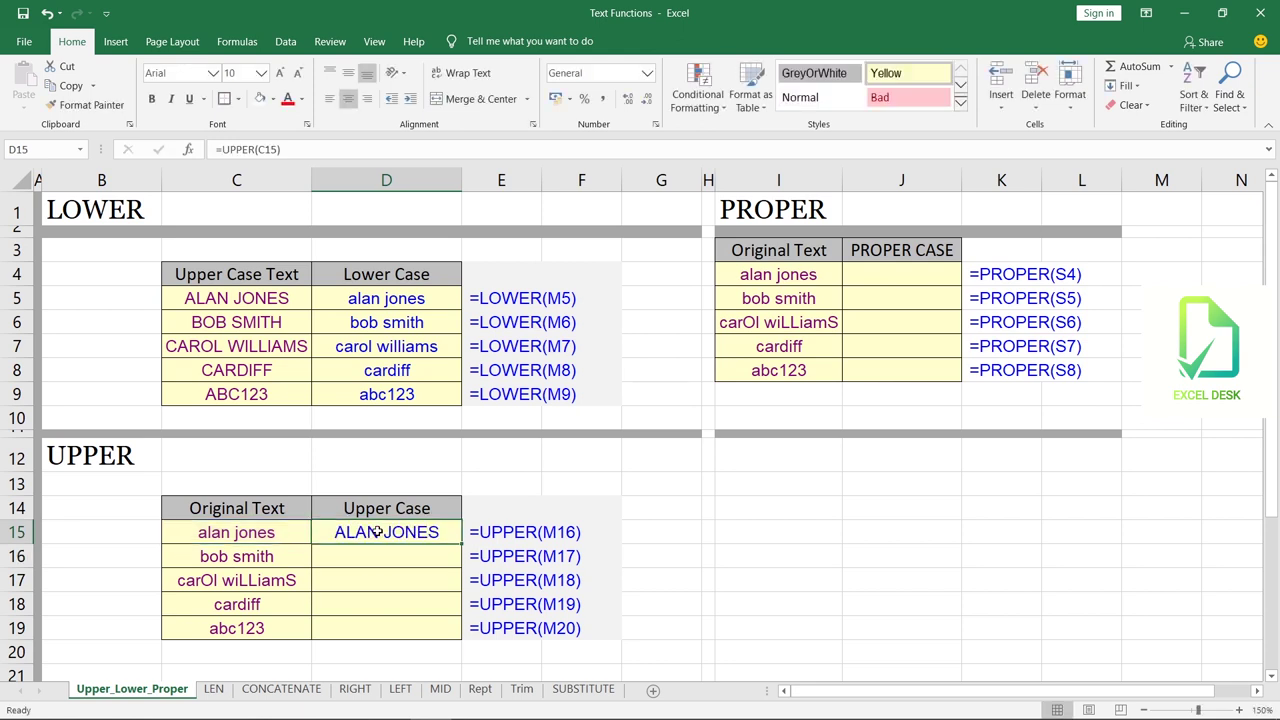
pyautogui.hotkey('shift', 'Down')
pyautogui.hotkey('shift', 'Down')
pyautogui.hotkey('shift', 'Down')
pyautogui.hotkey('shift', 'Down')
pyautogui.hotkey('ctrl', 'd')
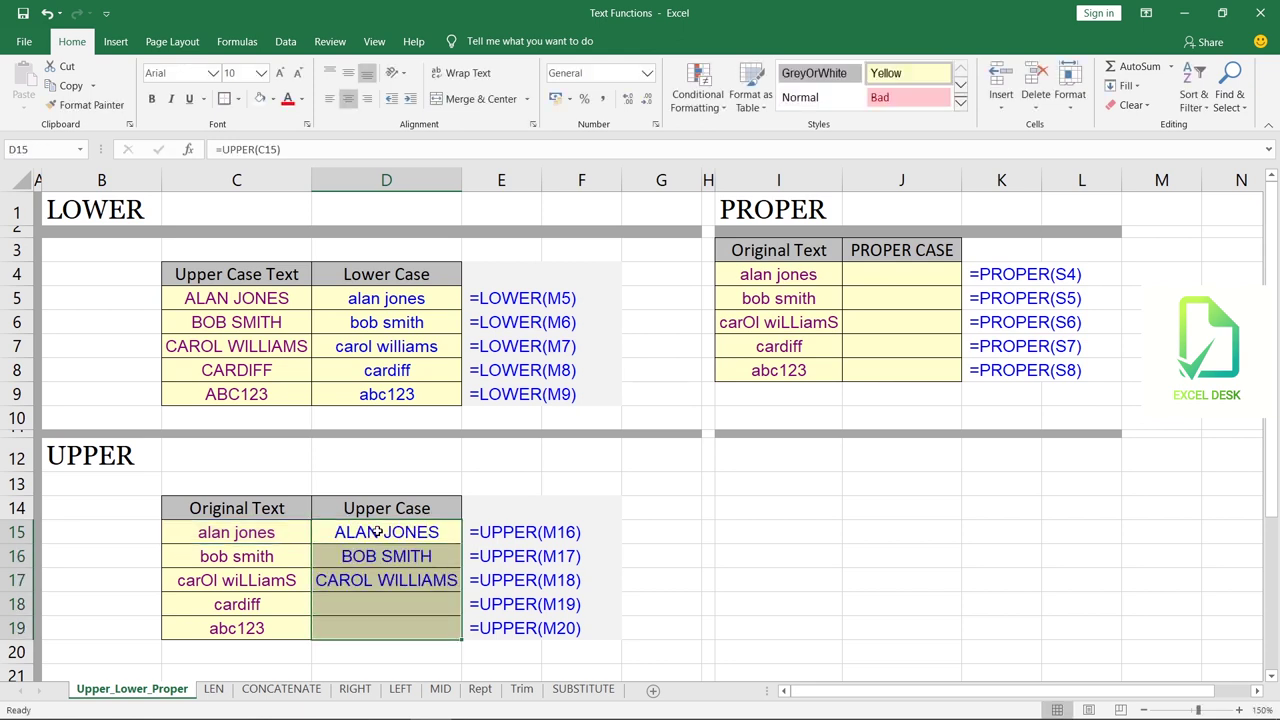
pyautogui.click(376, 533)
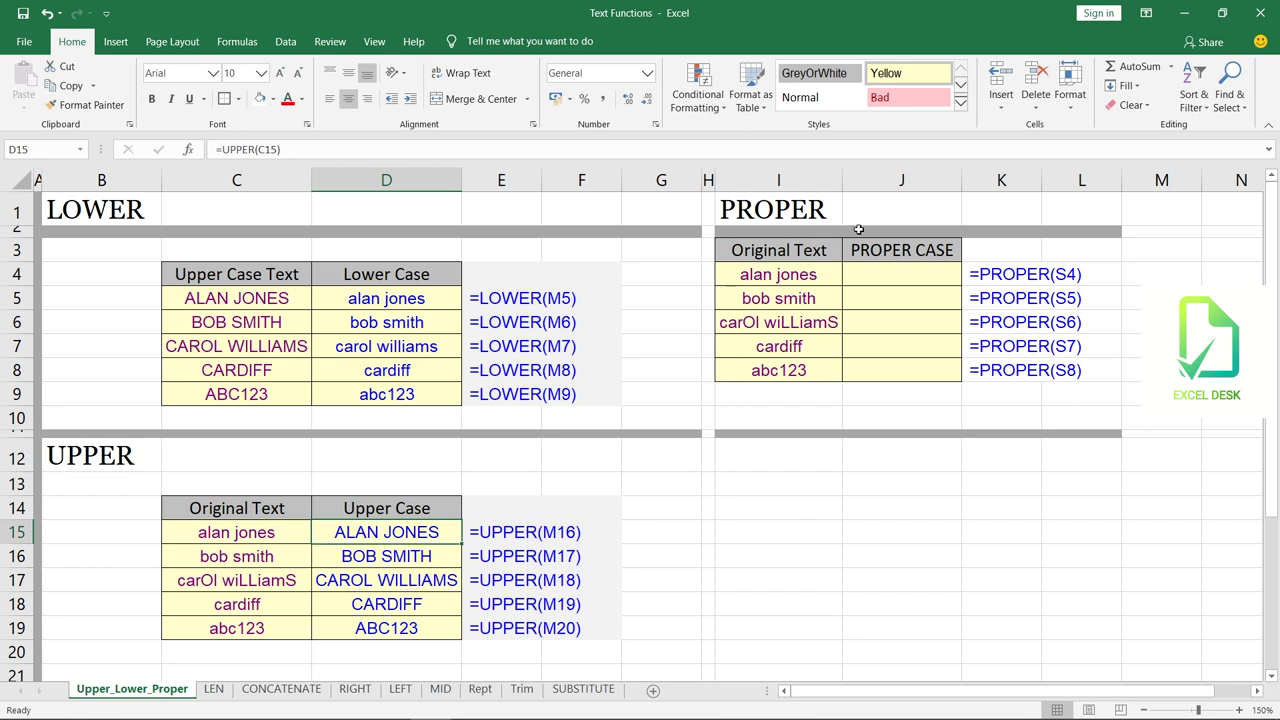
# Enter =PROPER(I4) in J4, select J4:J8, and begin the FIND formula on the LEN sheet.
pyautogui.click(883, 274)
pyautogui.write('P')
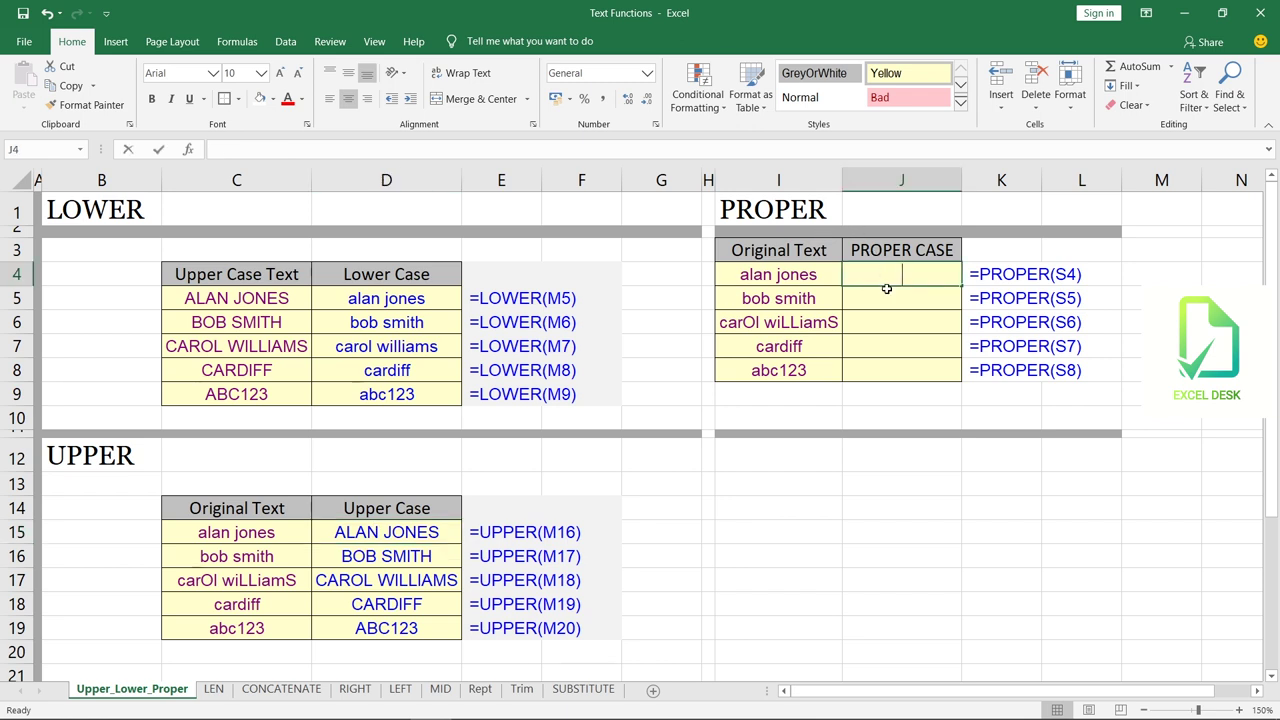
pyautogui.press('BackSpace')
pyautogui.write('=')
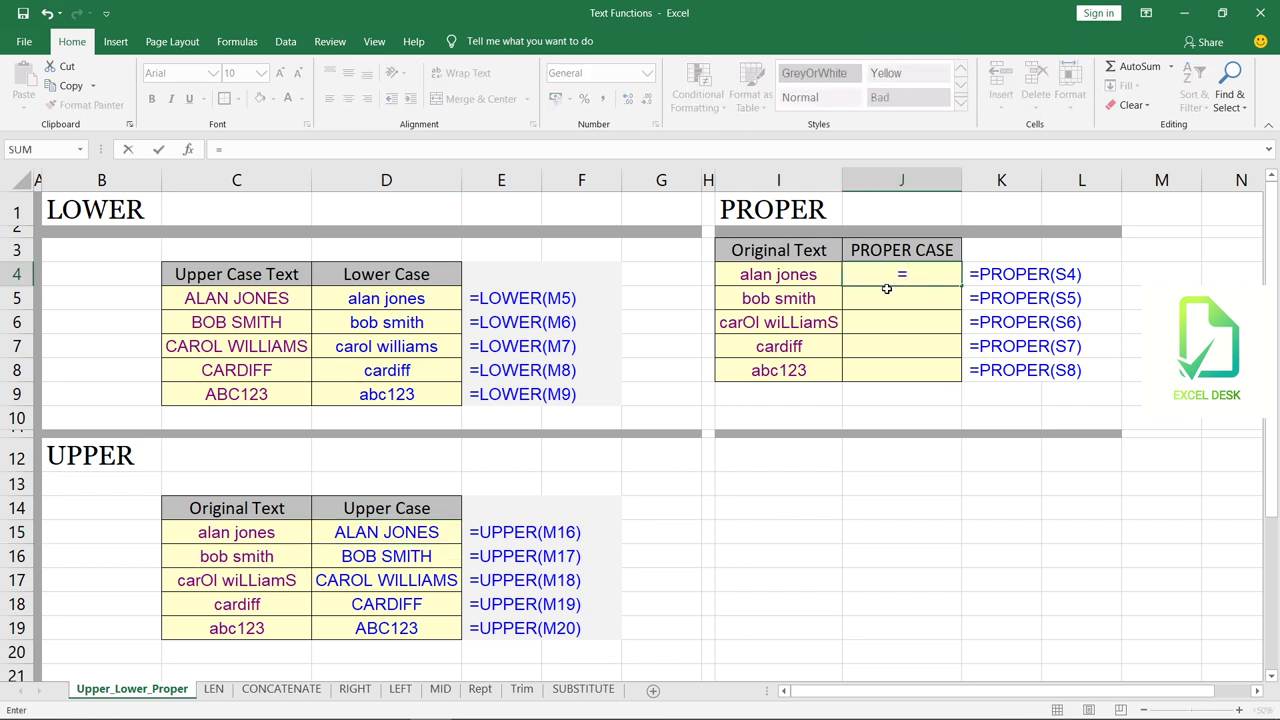
pyautogui.write('proper')
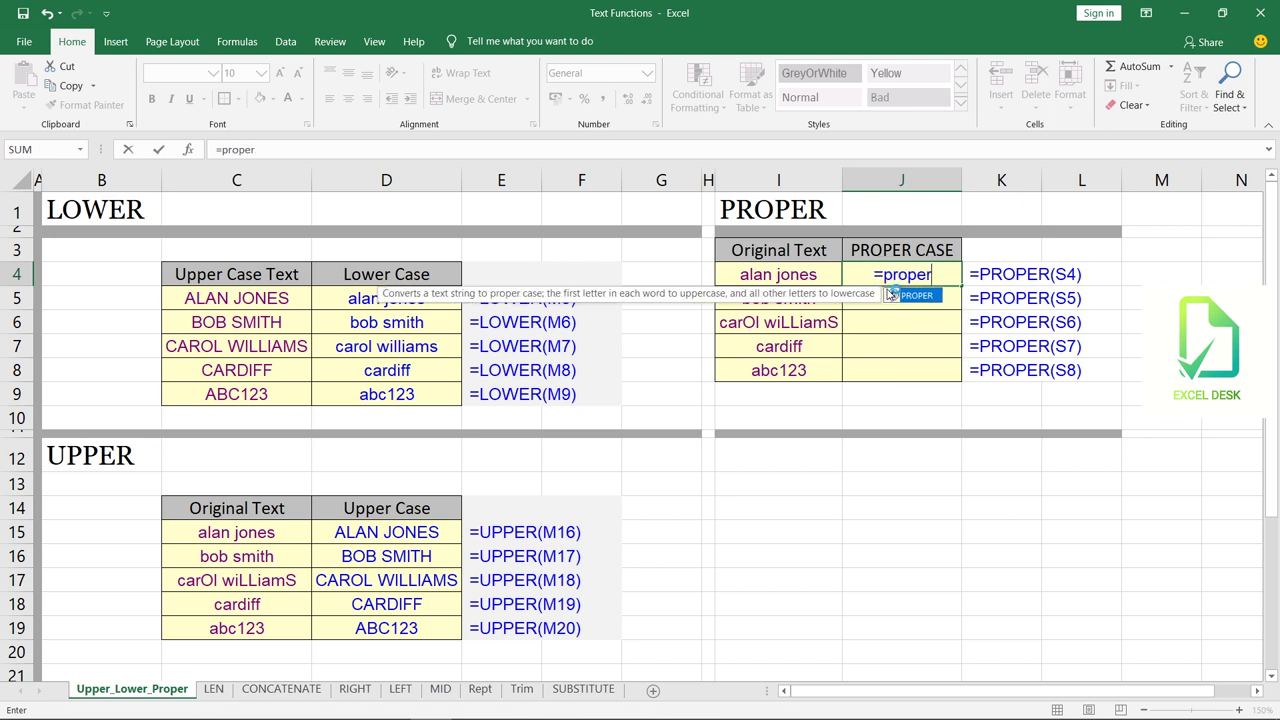
pyautogui.write('(')
pyautogui.press('Left')
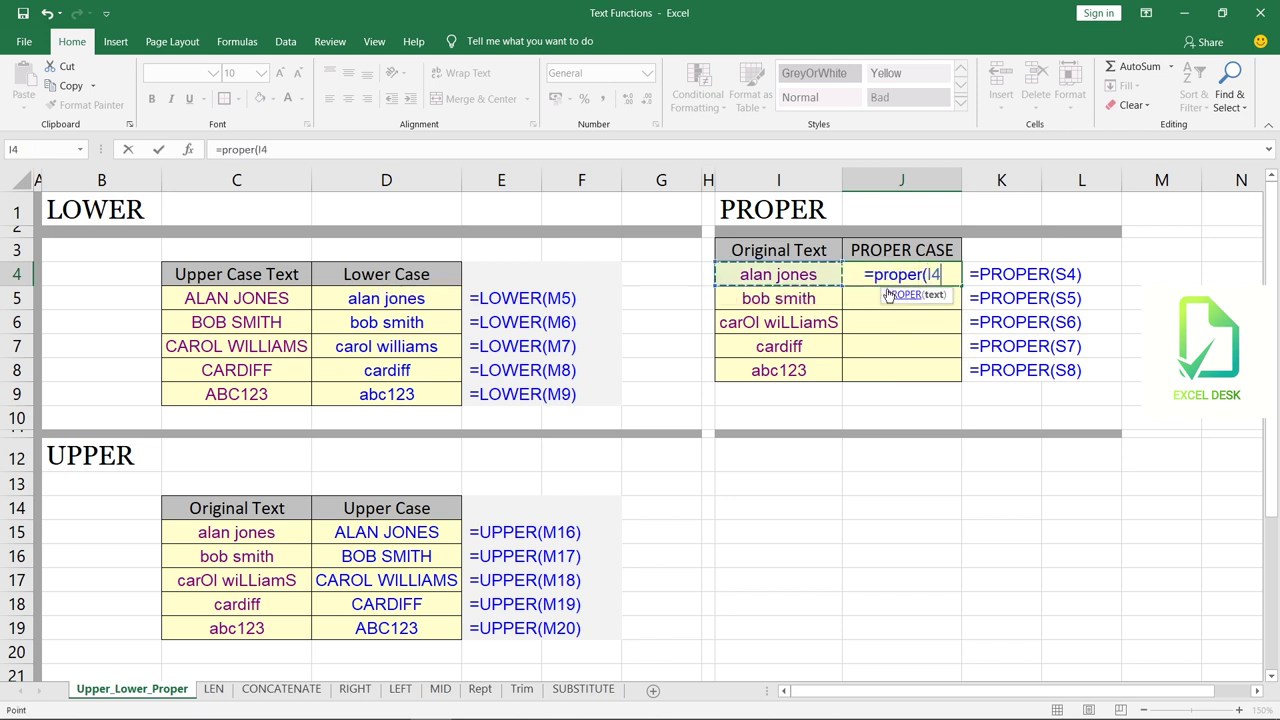
pyautogui.write(')')
pyautogui.press('Return')
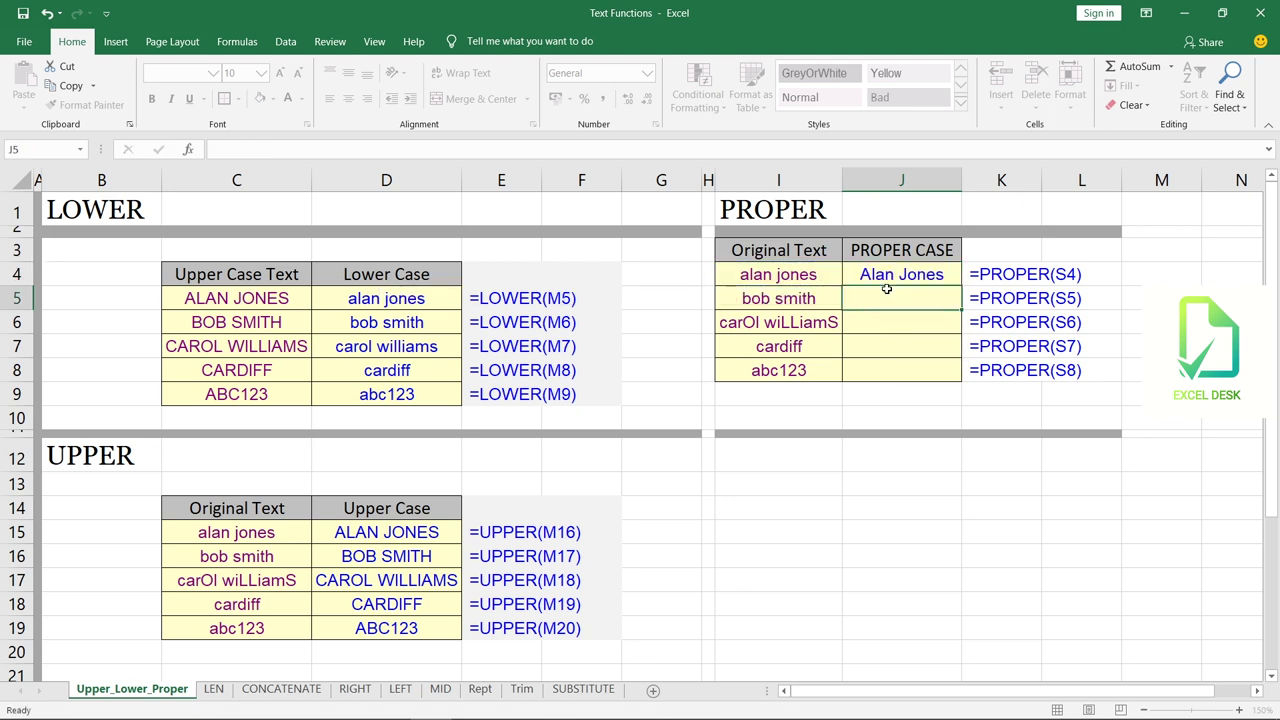
pyautogui.moveTo(901, 270); pyautogui.dragTo(933, 365)
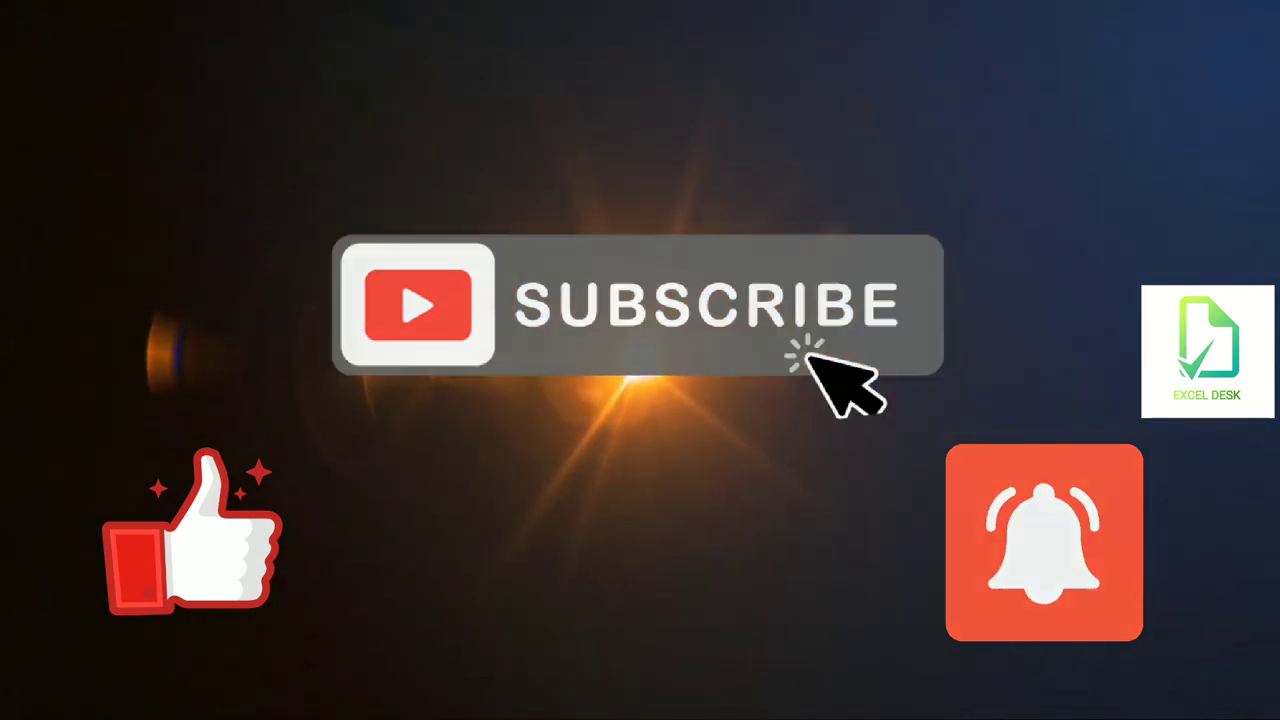
pyautogui.write('" "')
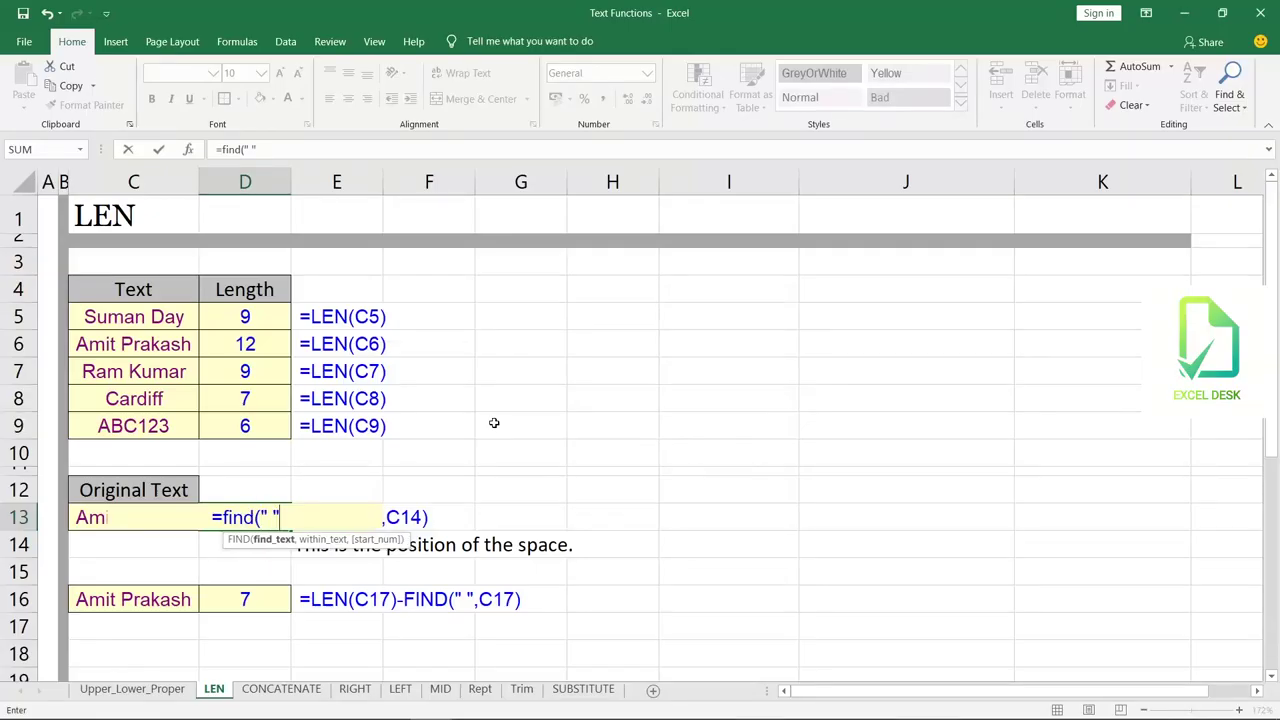
pyautogui.write(',')
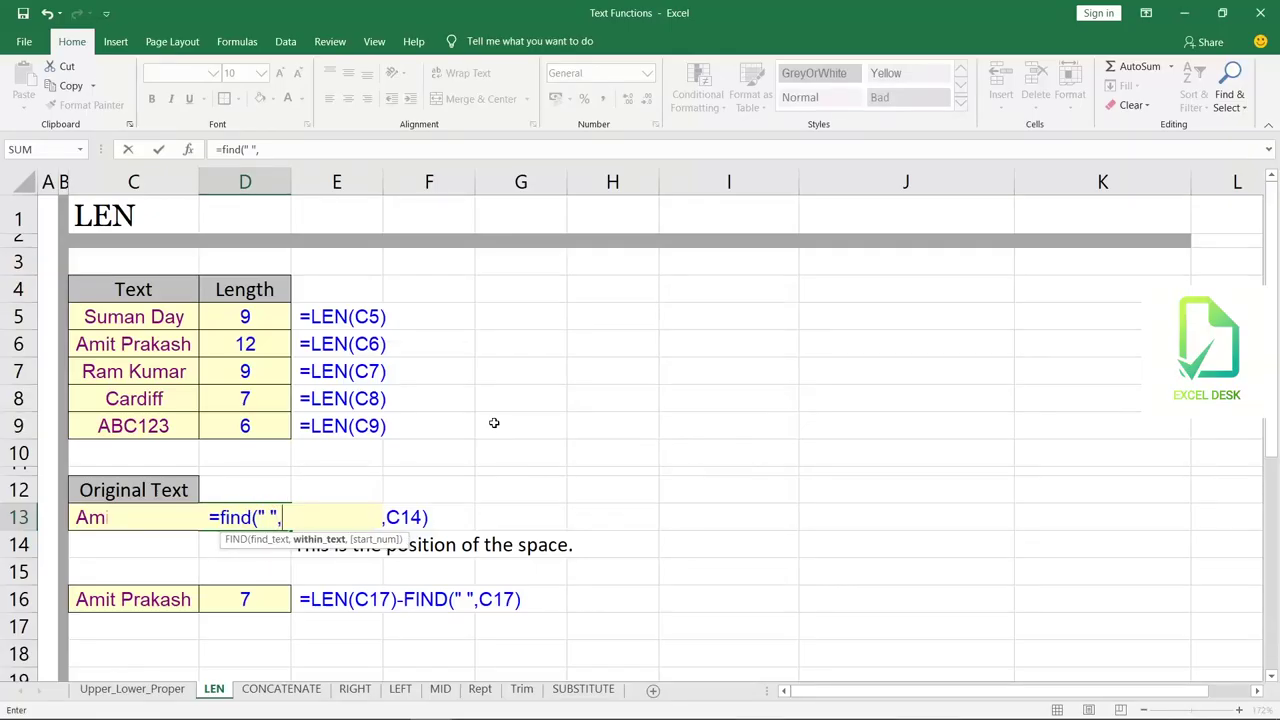
# Finish the FIND formula on C13 in D13, then build =LEN(C16)-FIND(" ",C16) in D16.
pyautogui.click(80, 512)
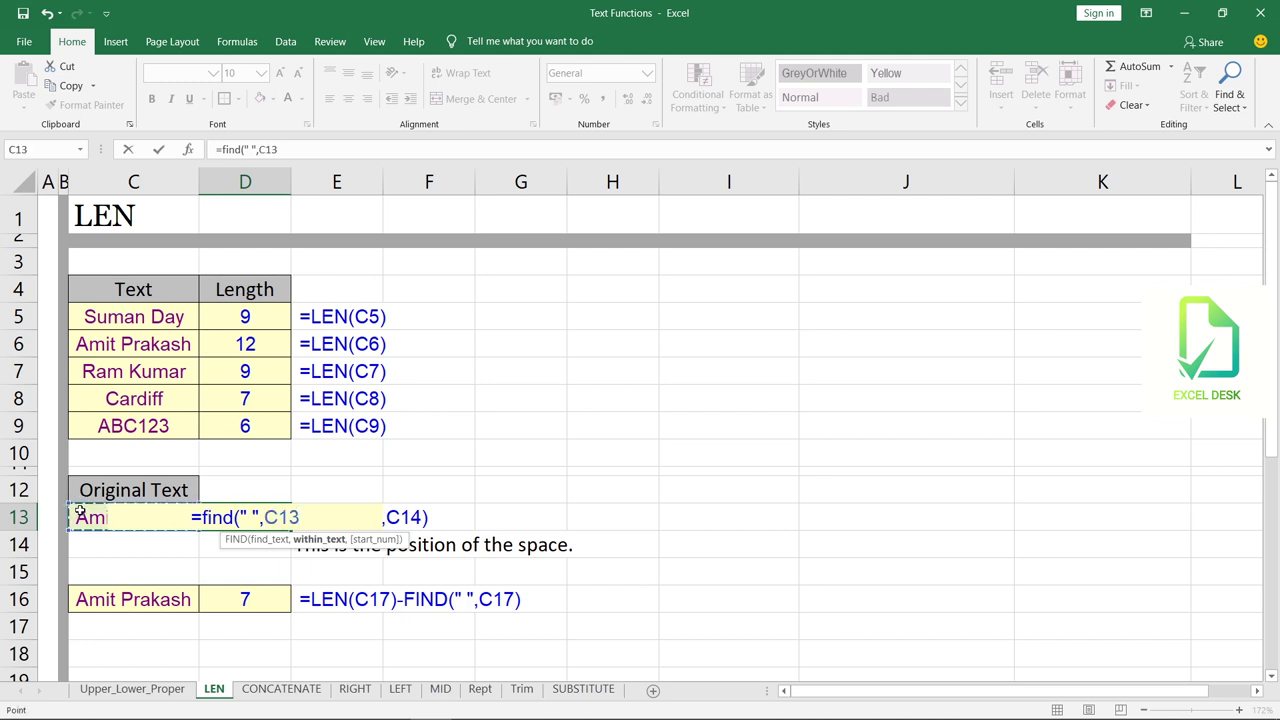
pyautogui.press('Return')
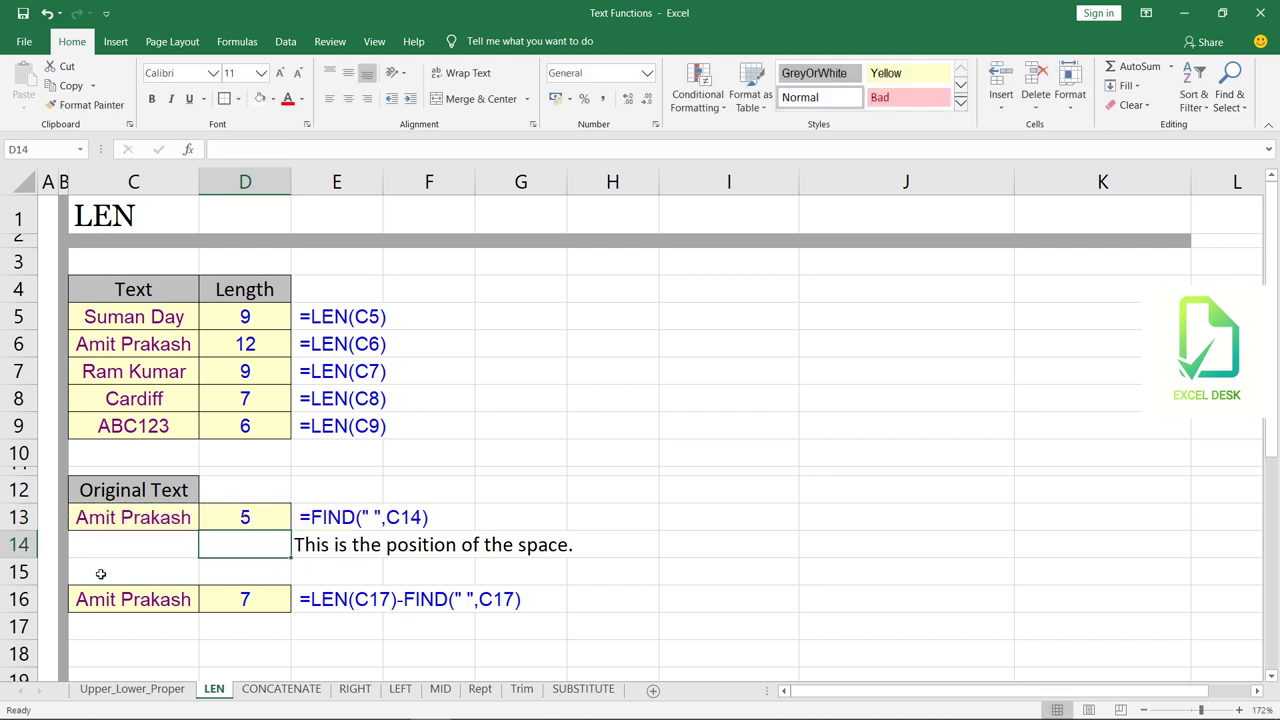
pyautogui.click(228, 596)
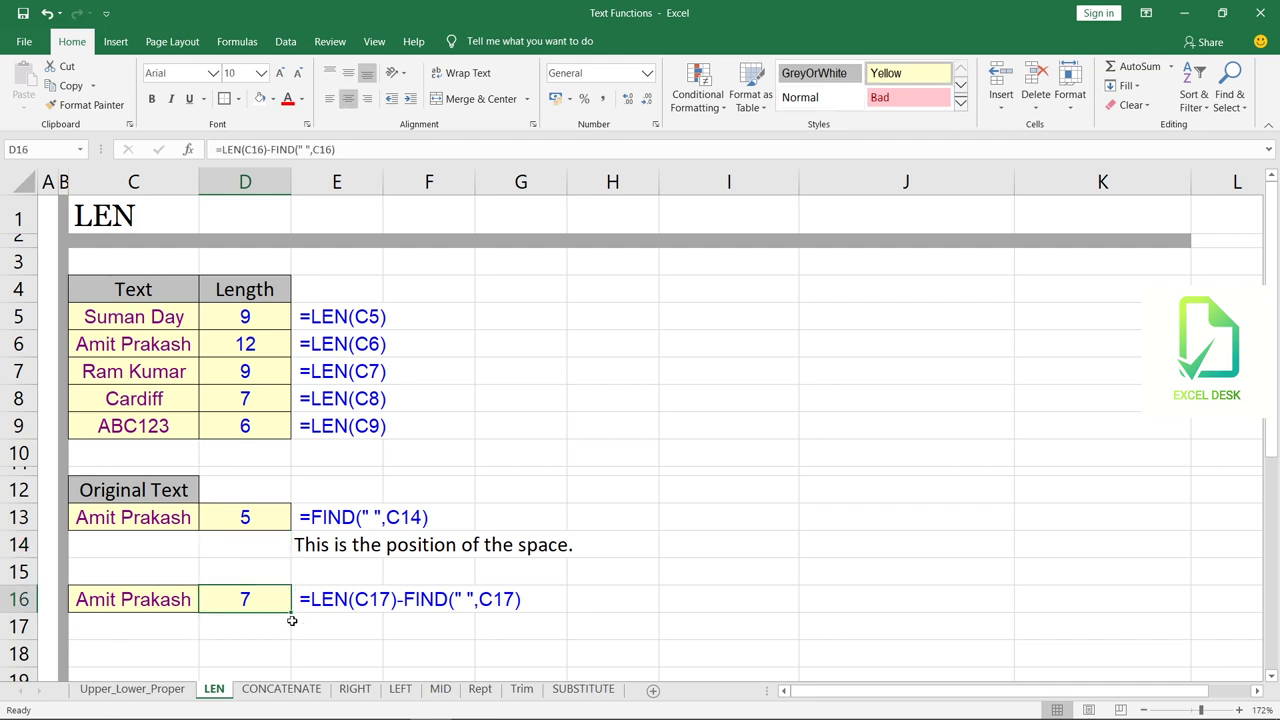
pyautogui.write('=')
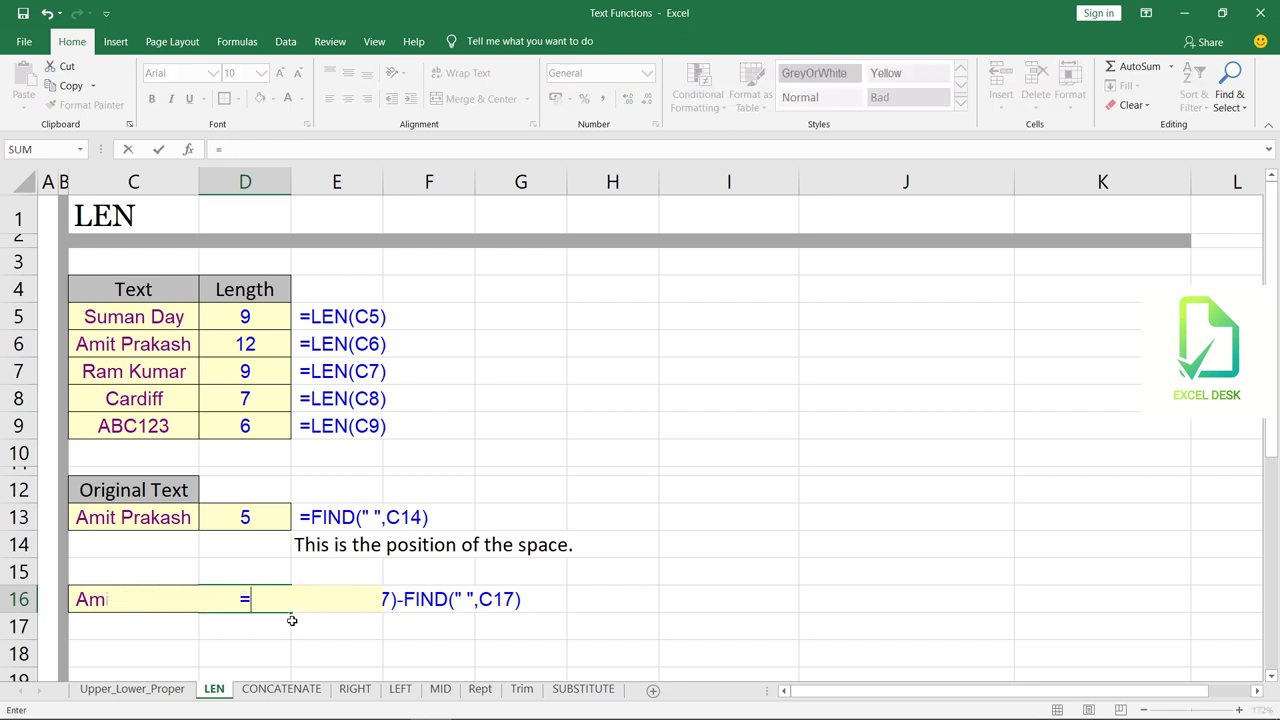
pyautogui.write('len')
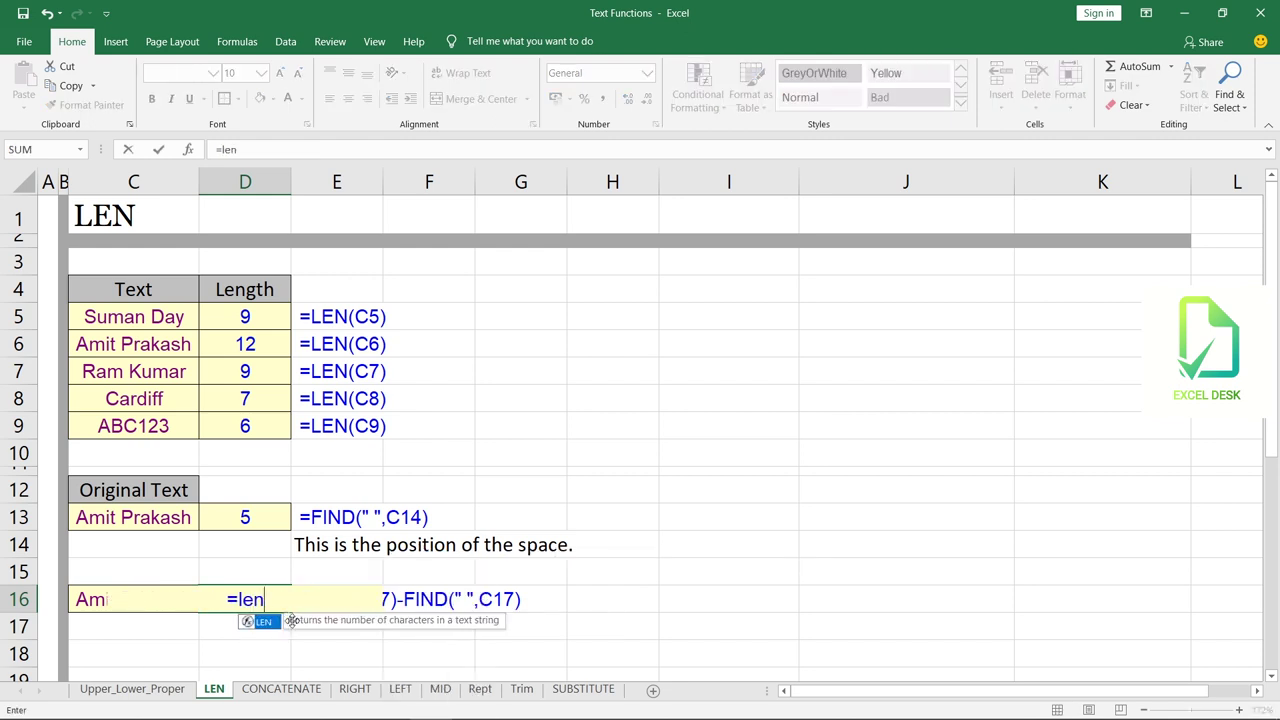
pyautogui.write('(')
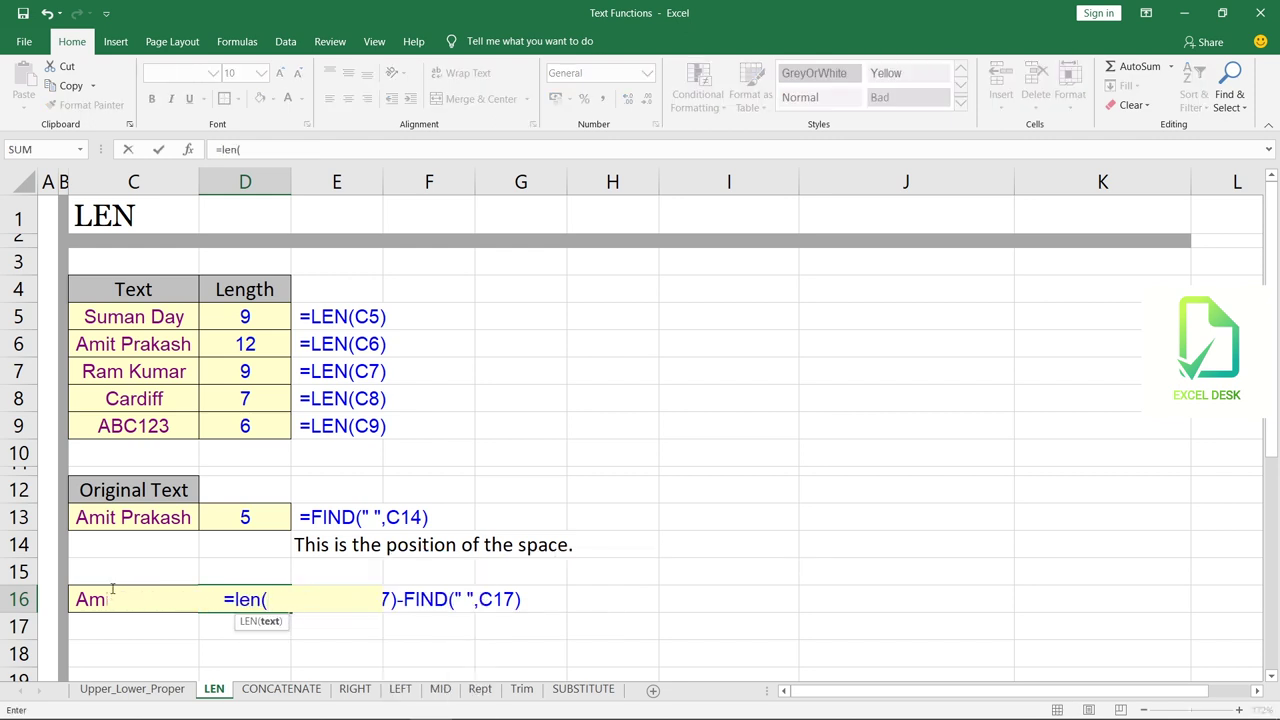
pyautogui.click(90, 600)
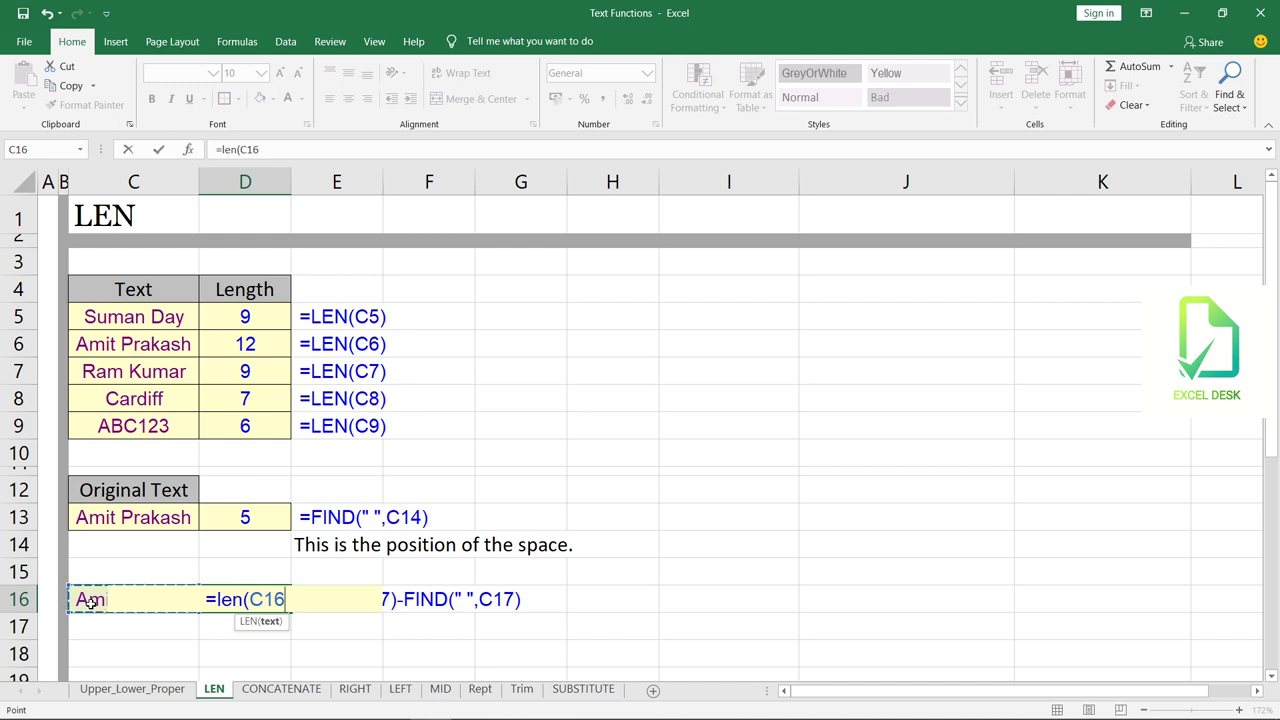
pyautogui.write(')')
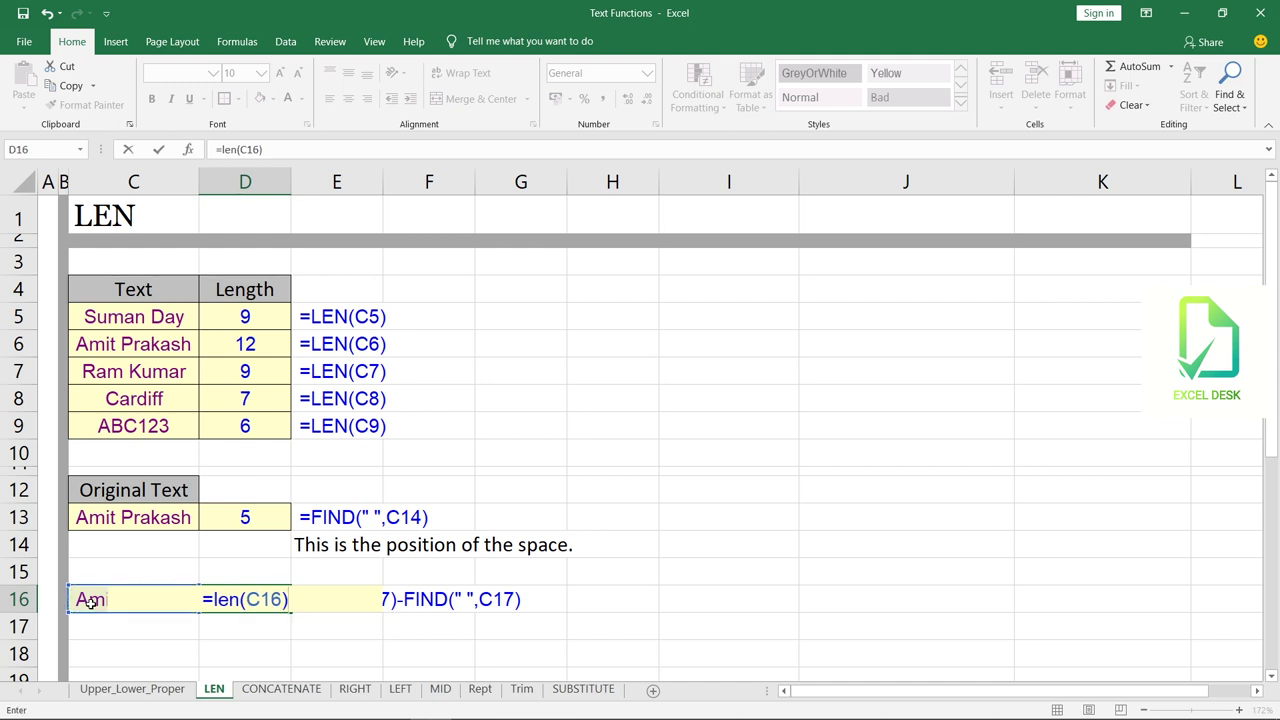
pyautogui.click(301, 149)
pyautogui.write('-find(" "')
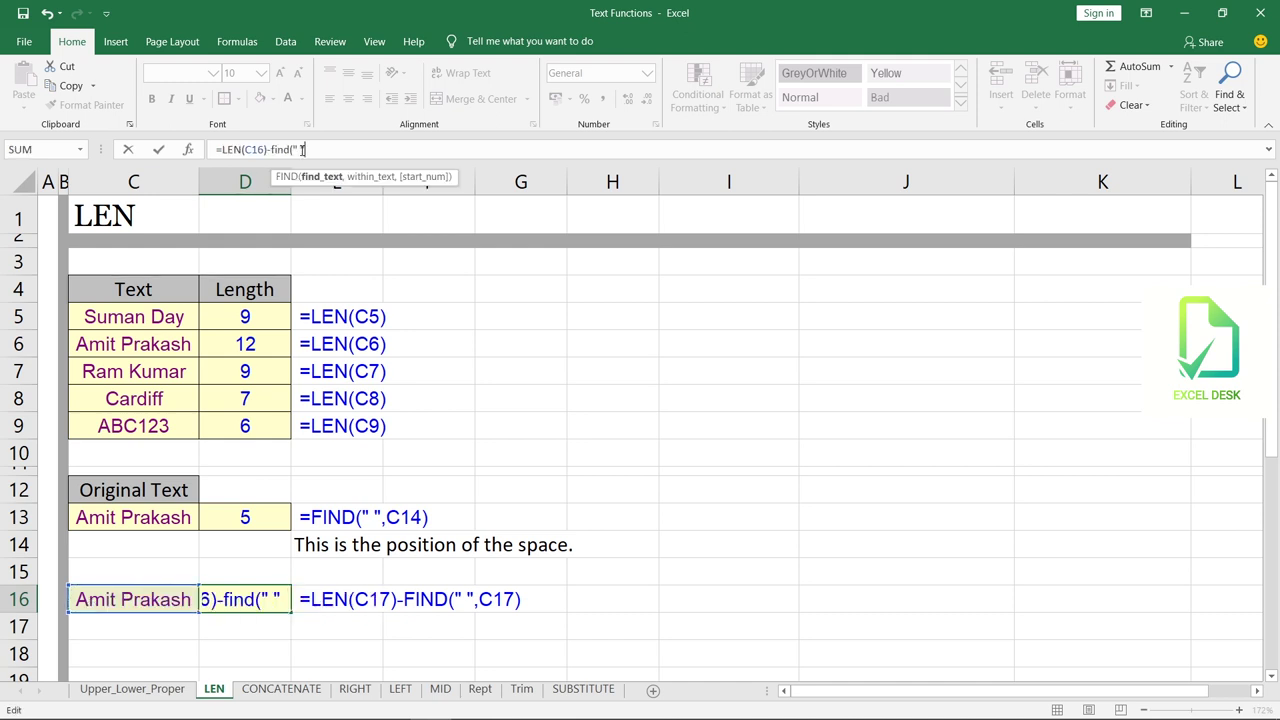
pyautogui.write(',')
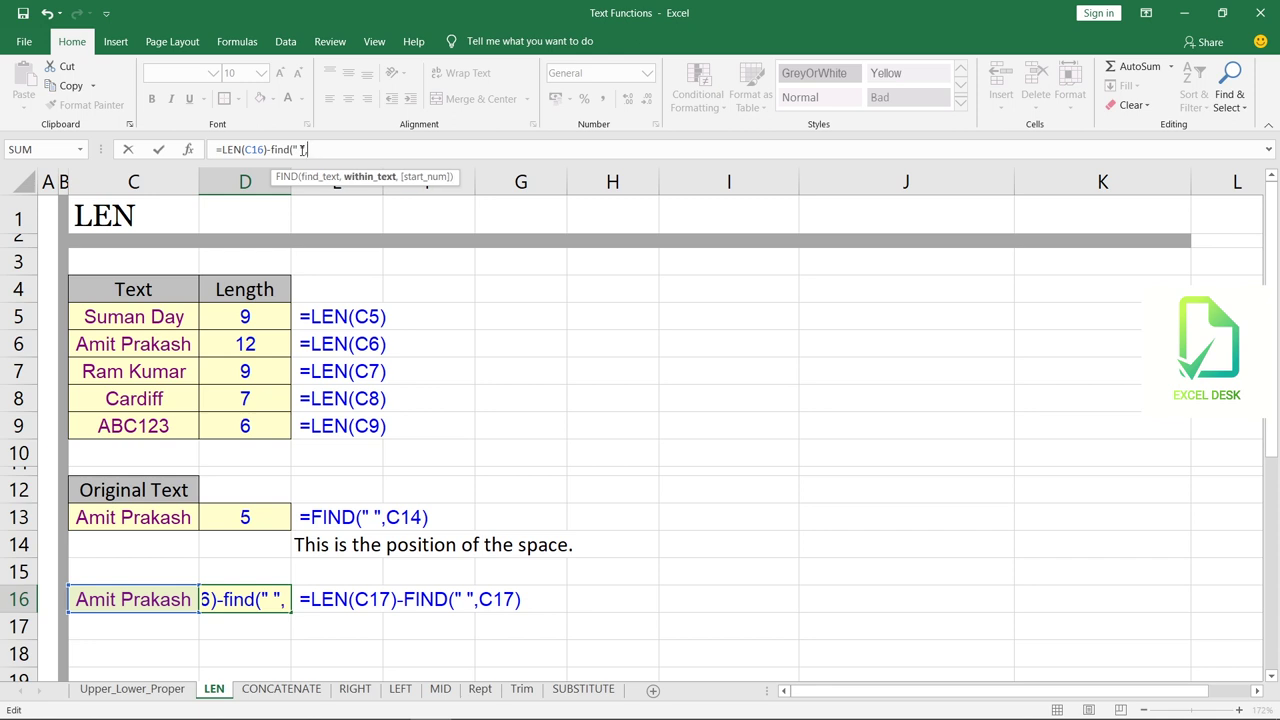
pyautogui.click(118, 600)
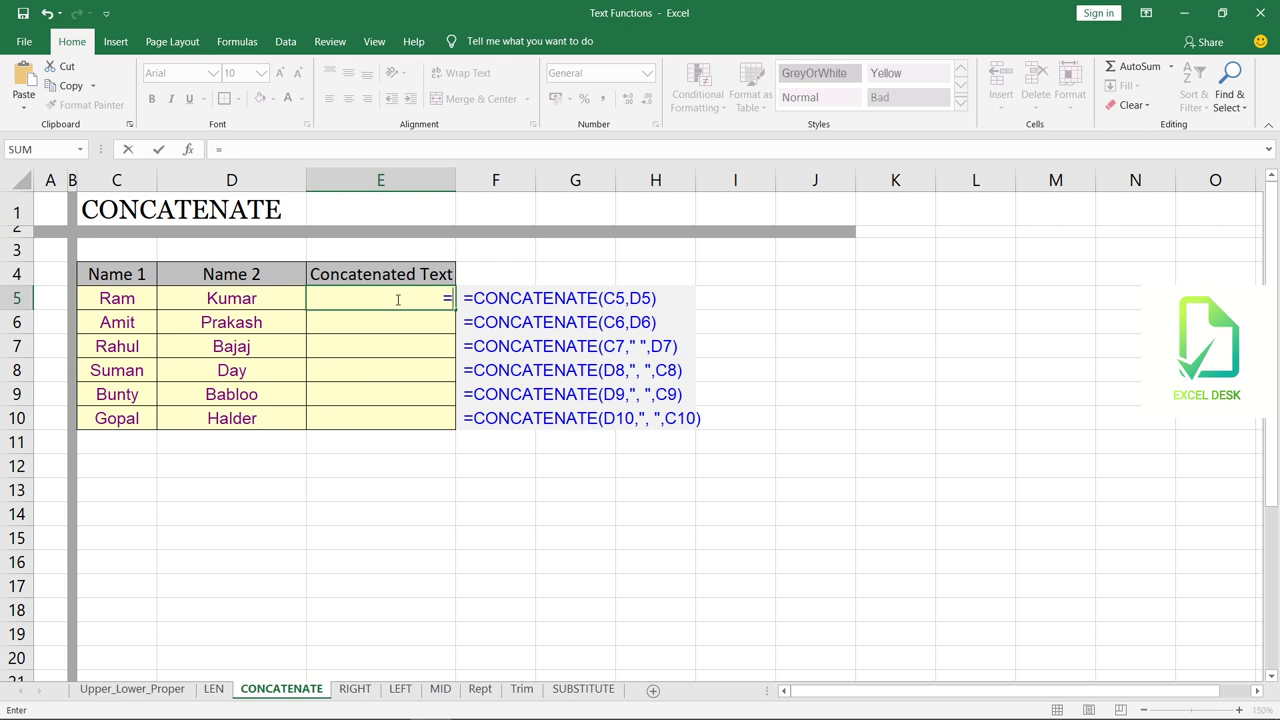
# Enter =CONCATENATE(C5,D5) in E5 to join the names into RamKumar.
pyautogui.write('CONCATENATE(')
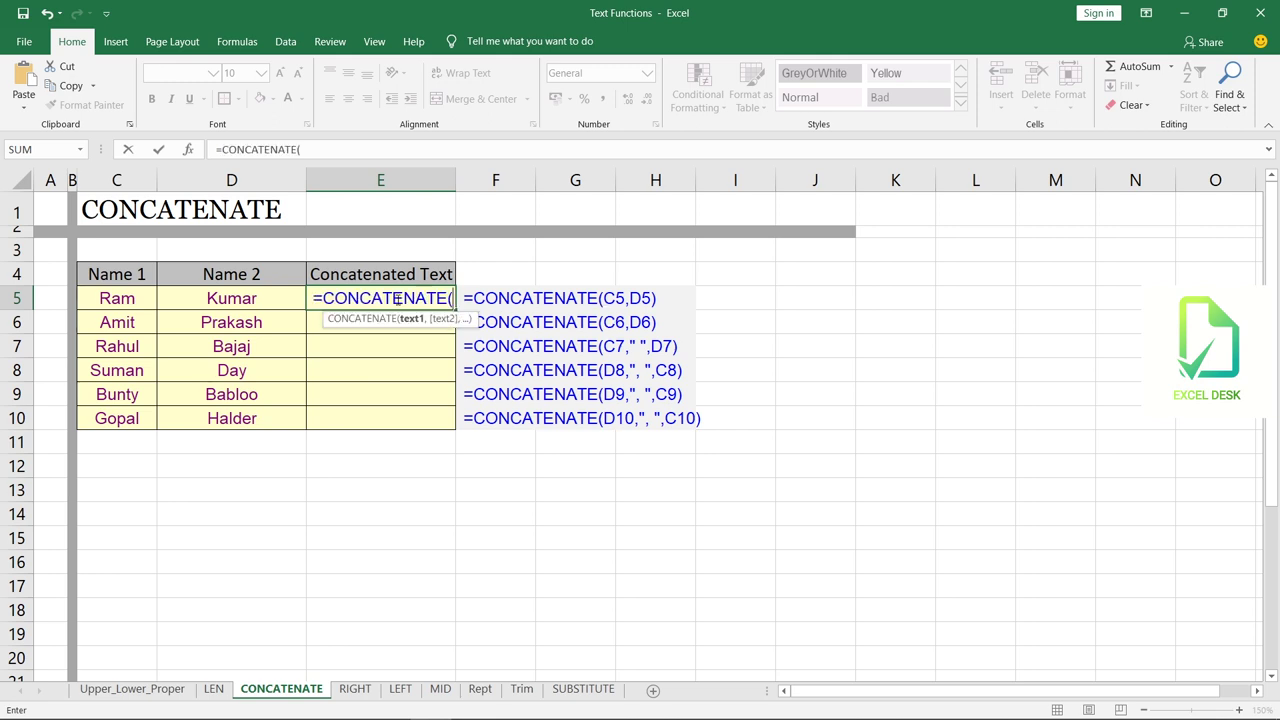
pyautogui.click(137, 301)
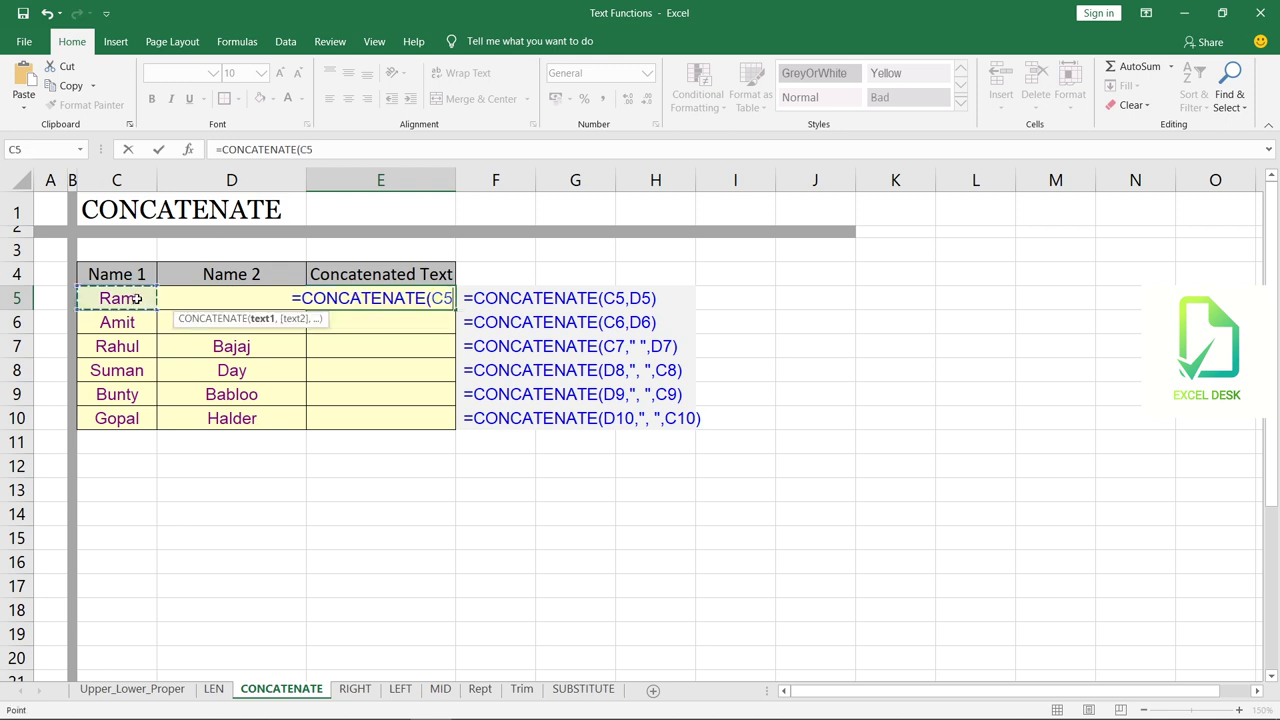
pyautogui.write(',')
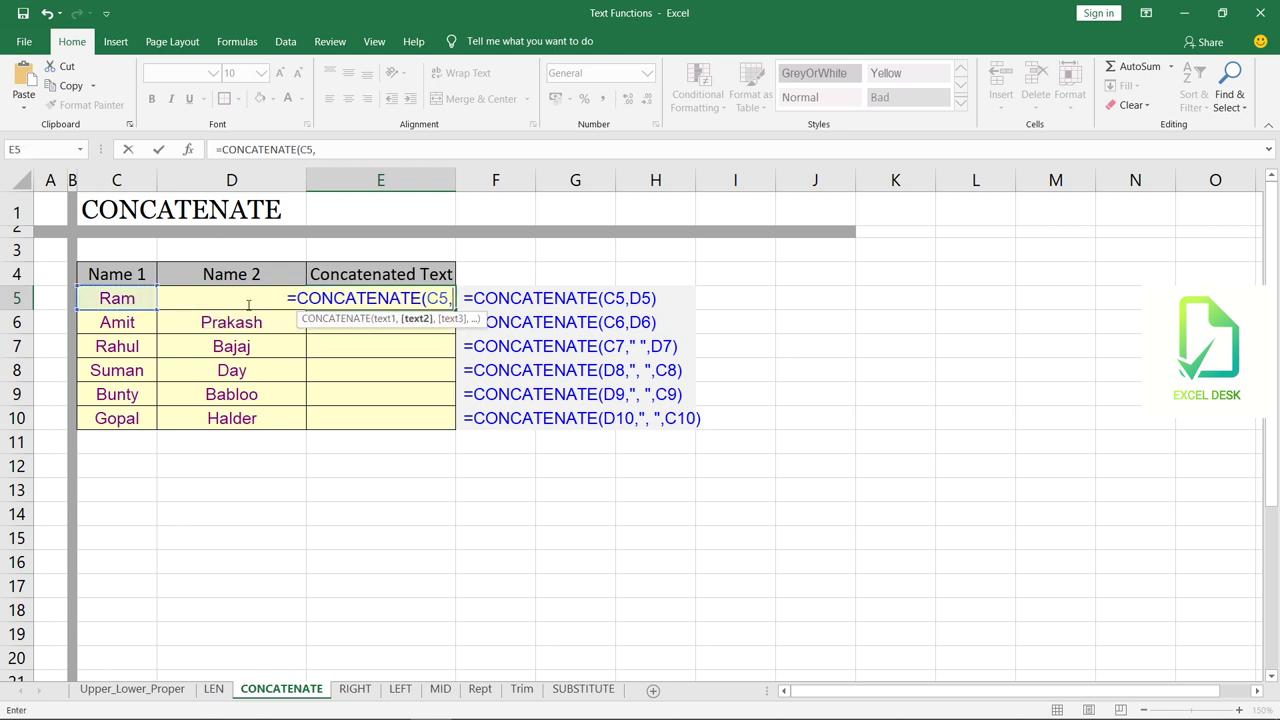
pyautogui.click(141, 298)
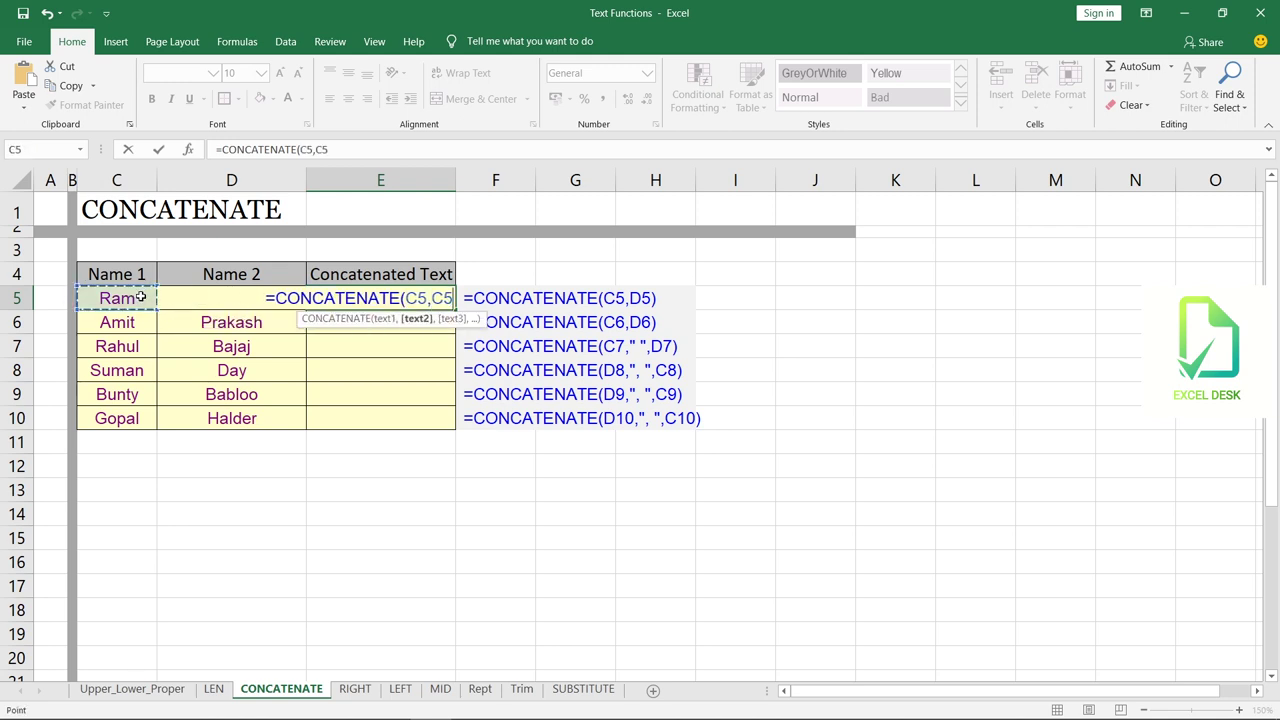
pyautogui.press('Right')
pyautogui.write(')')
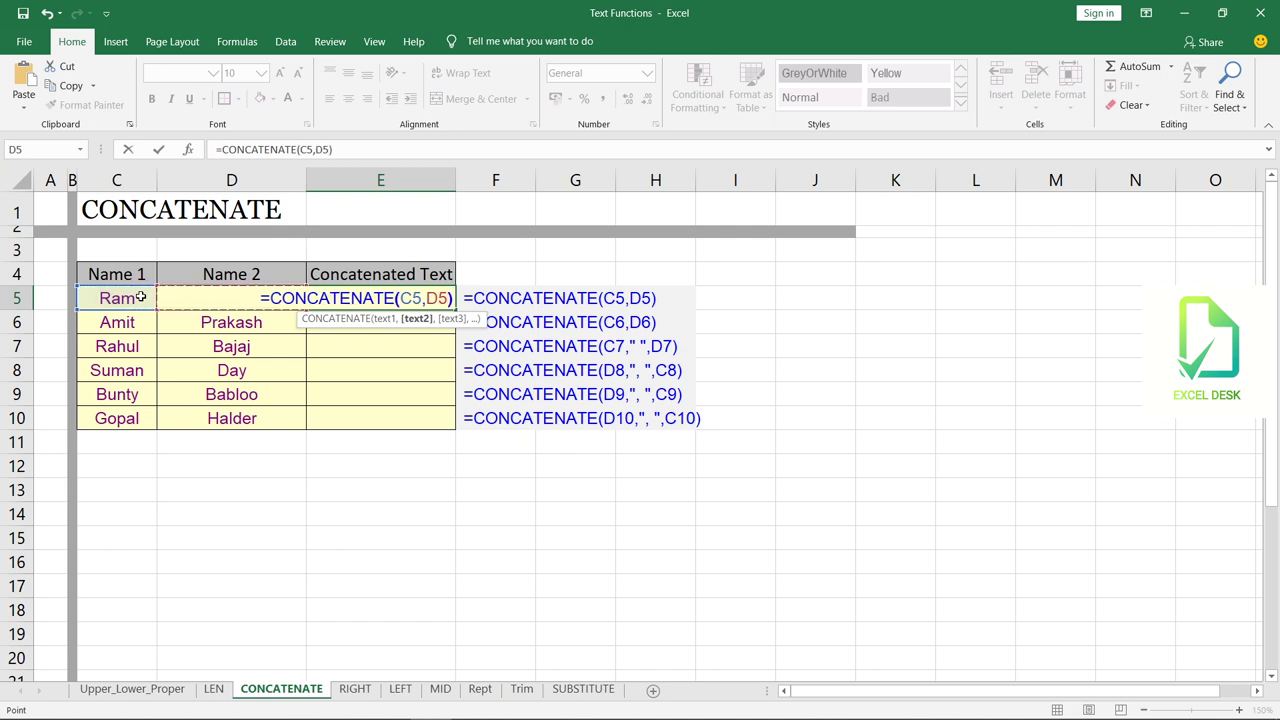
pyautogui.press('Return')
# Copy the E5 formula into E6 and E7, and widen the separator in the E10 formula.
pyautogui.press('Up')
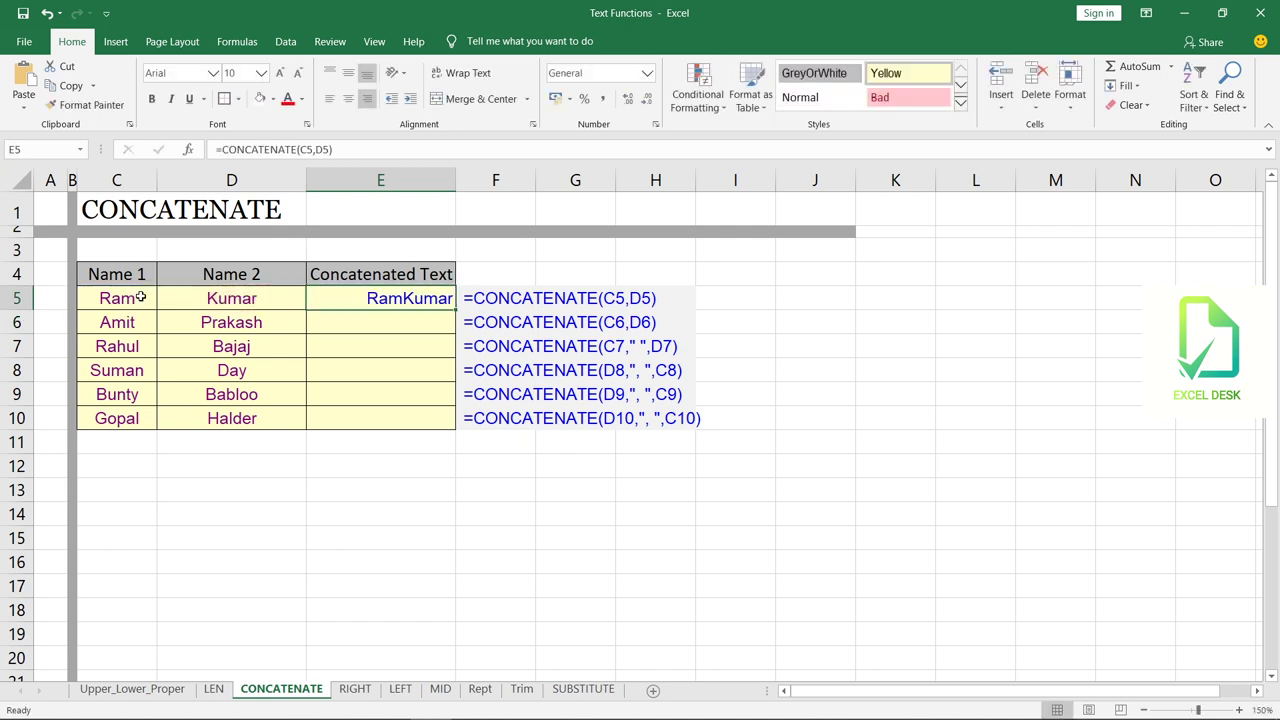
pyautogui.hotkey('shift', 'Down')
pyautogui.hotkey('shift', 'Down')
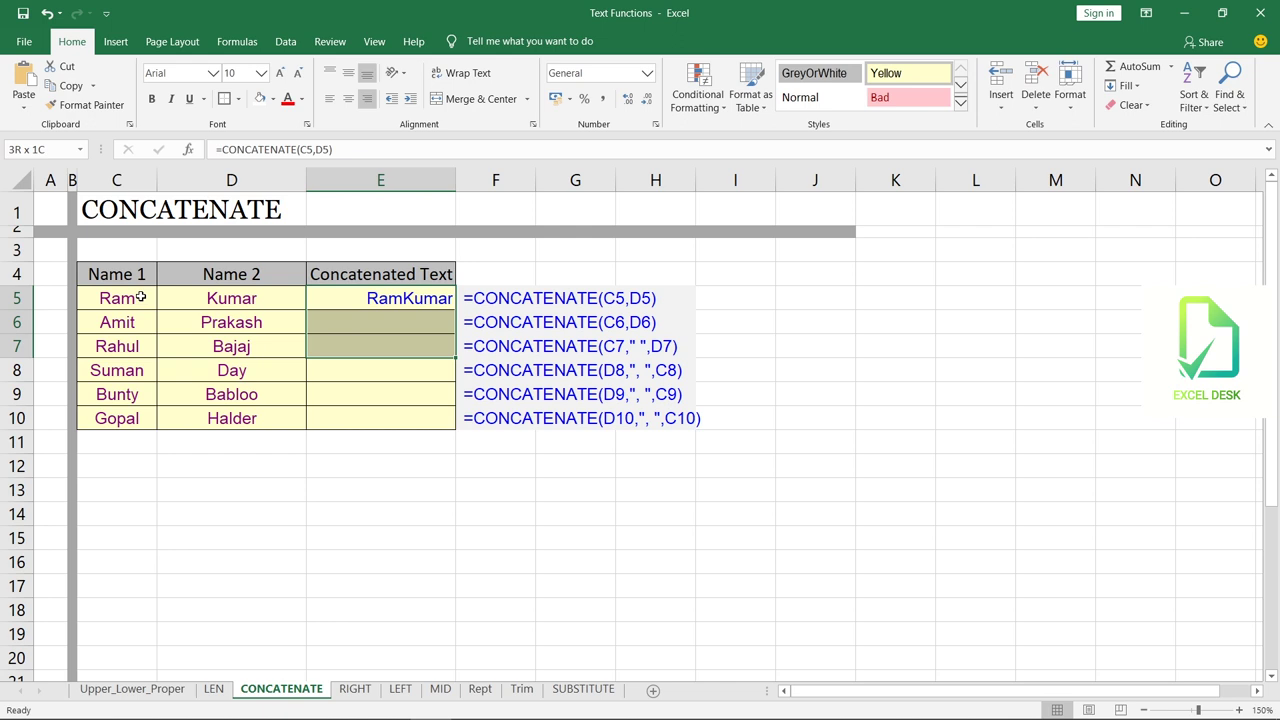
pyautogui.hotkey('shift', 'Up')
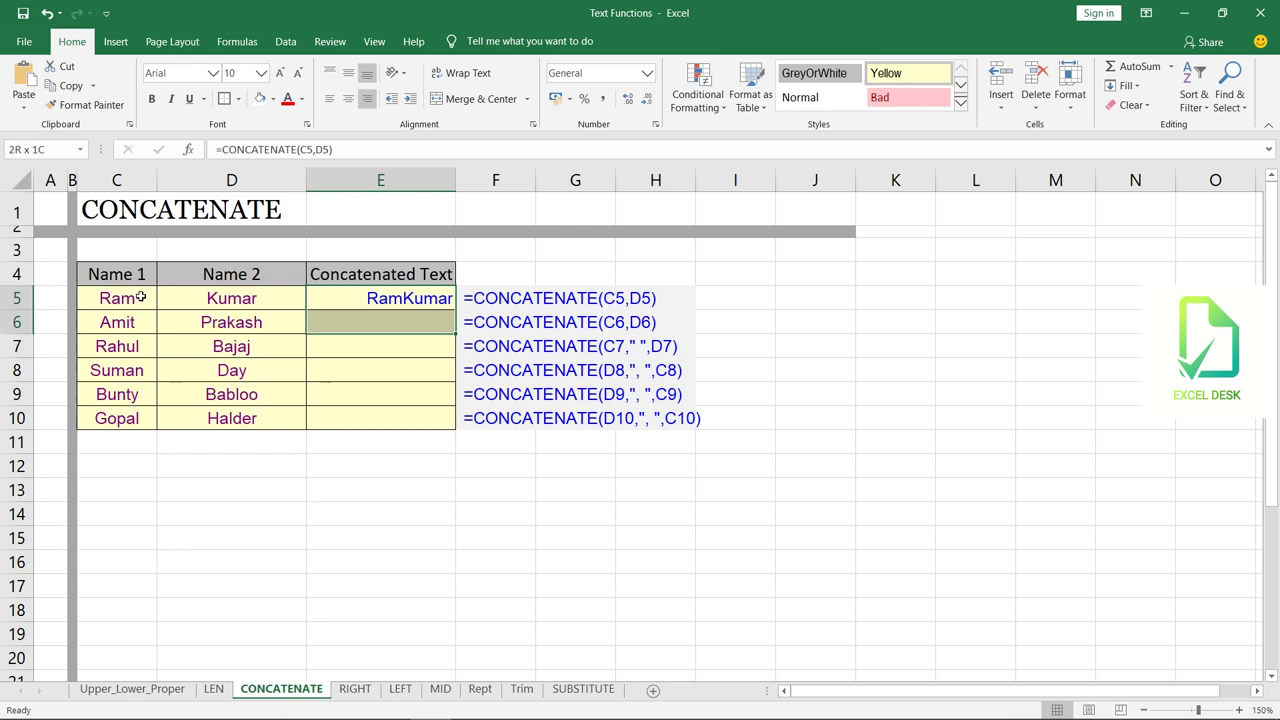
pyautogui.hotkey('ctrl', 'd')
pyautogui.press('Down')
pyautogui.press('Down')
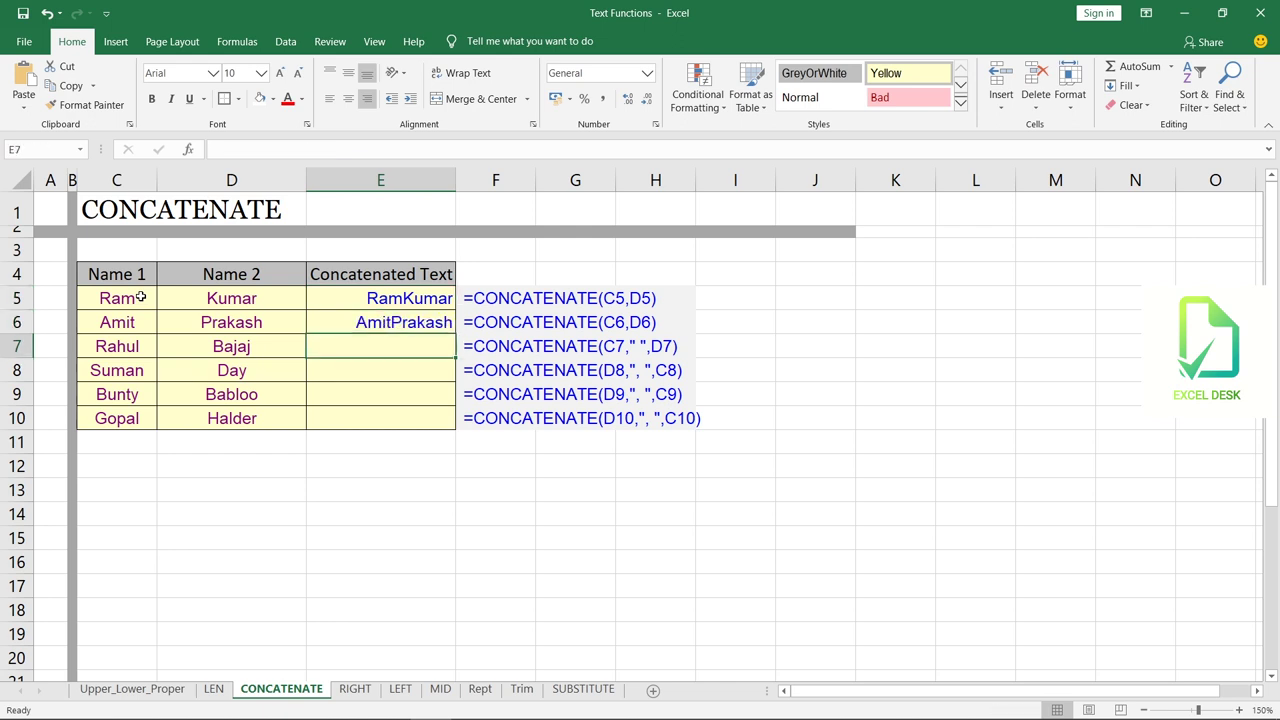
pyautogui.hotkey('ctrl', 'd')
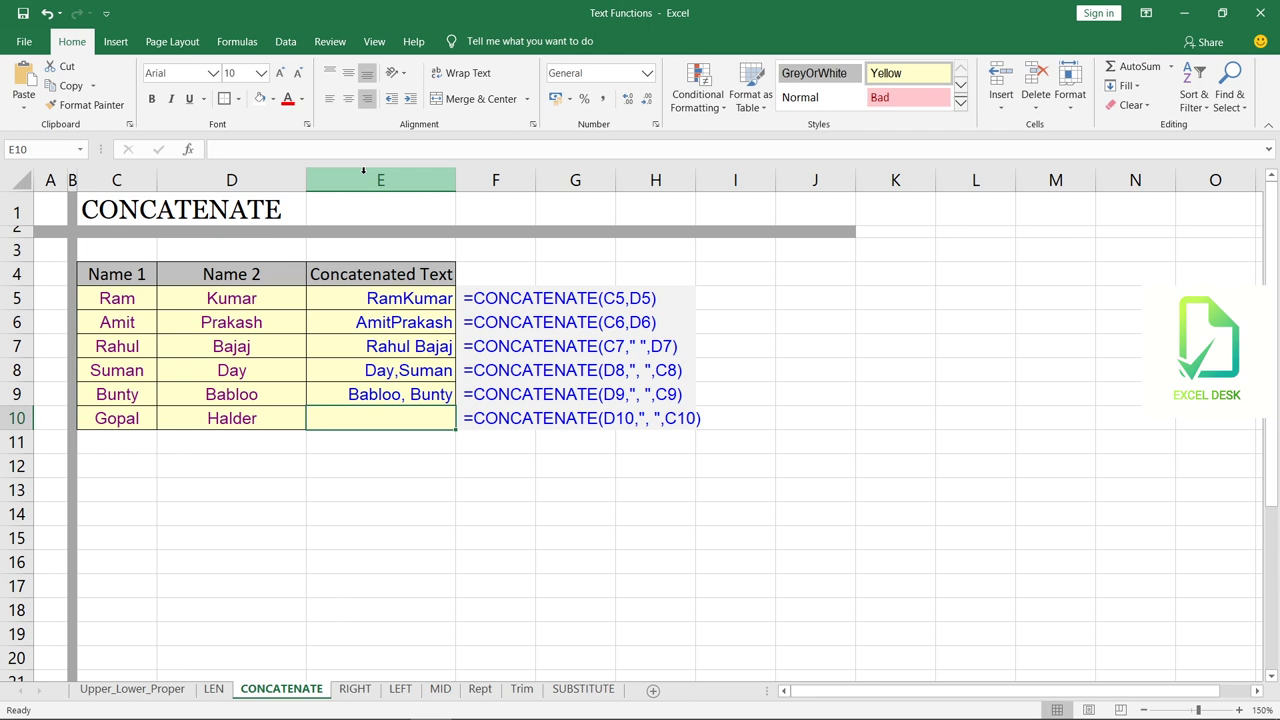
pyautogui.click(334, 150)
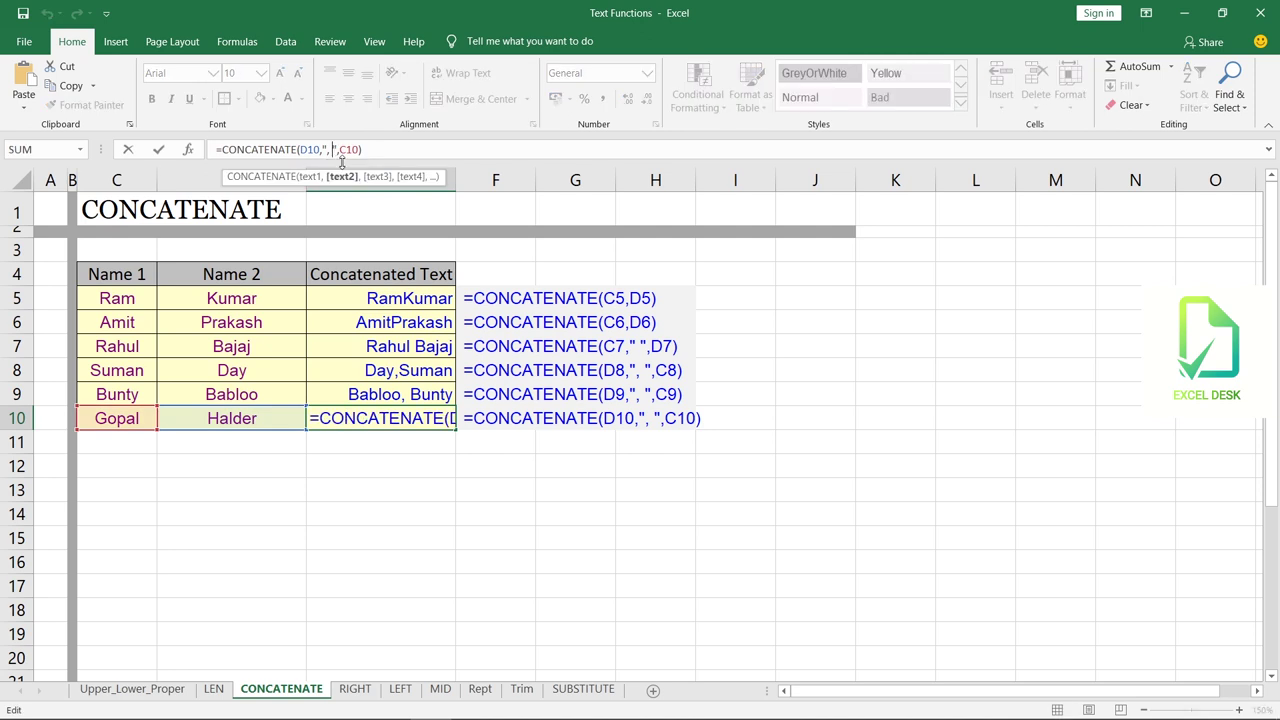
pyautogui.press('Return')
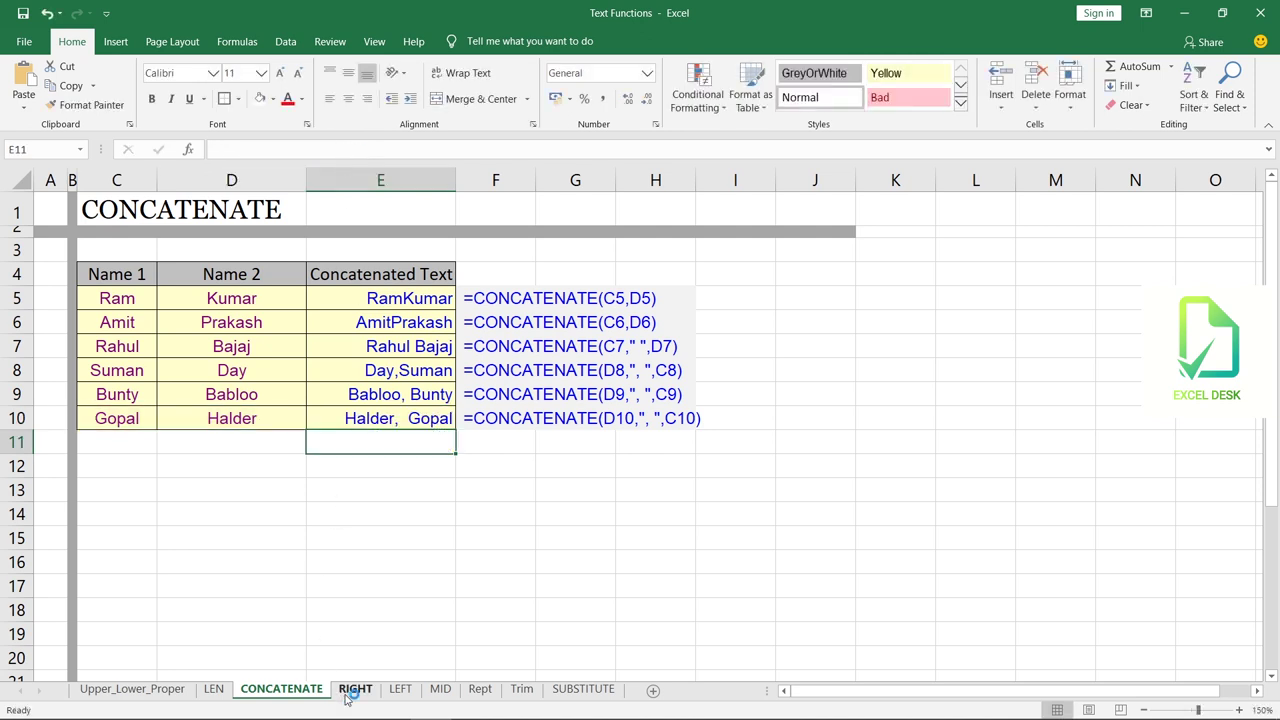
# On the RIGHT sheet, enter =RIGHT(C4,D4) in E4 and fill it down to E8.
pyautogui.click(354, 689)
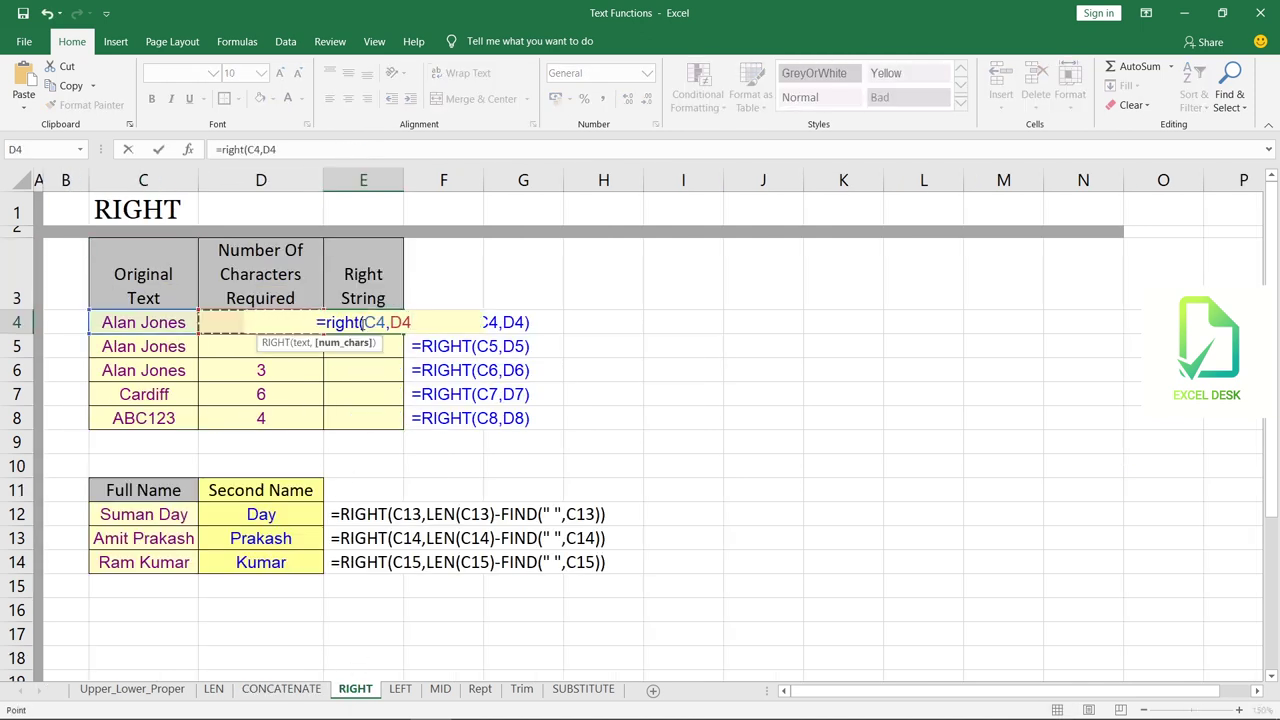
pyautogui.write(')')
pyautogui.press('Return')
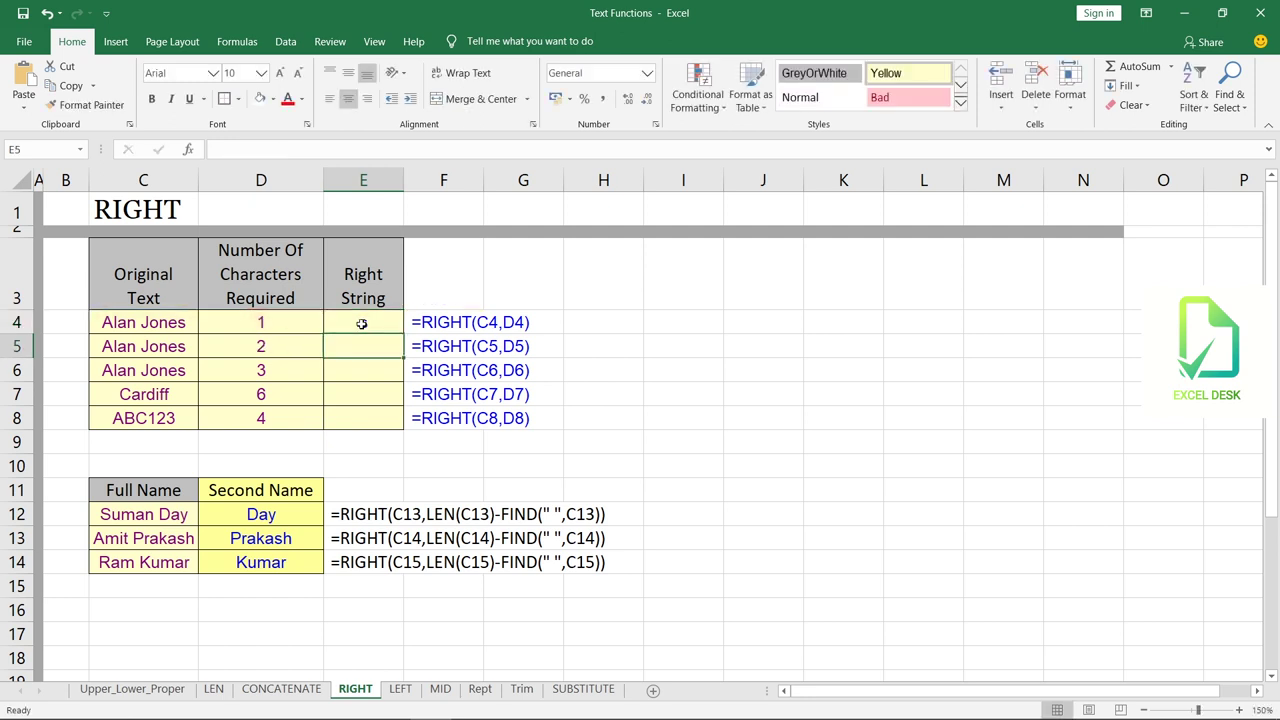
pyautogui.click(362, 323)
pyautogui.hotkey('shift', 'Down')
pyautogui.hotkey('shift', 'Down')
pyautogui.hotkey('shift', 'Down')
pyautogui.hotkey('shift', 'Down')
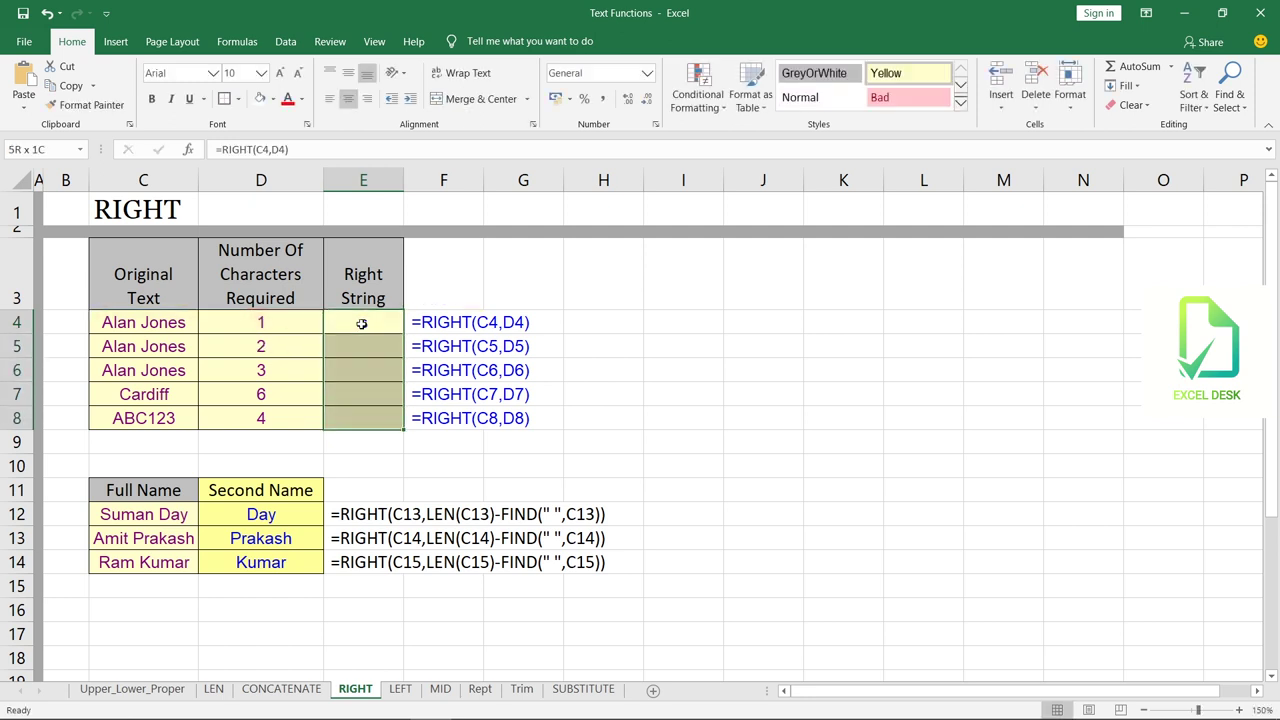
pyautogui.hotkey('ctrl', 'd')
pyautogui.press('Down')
pyautogui.press('Down')
pyautogui.press('Down')
# Fill the second-name formula down D13:D15 to get Day, Prakash and Kumar.
pyautogui.press('Down')
pyautogui.press('Down')
pyautogui.press('Down')
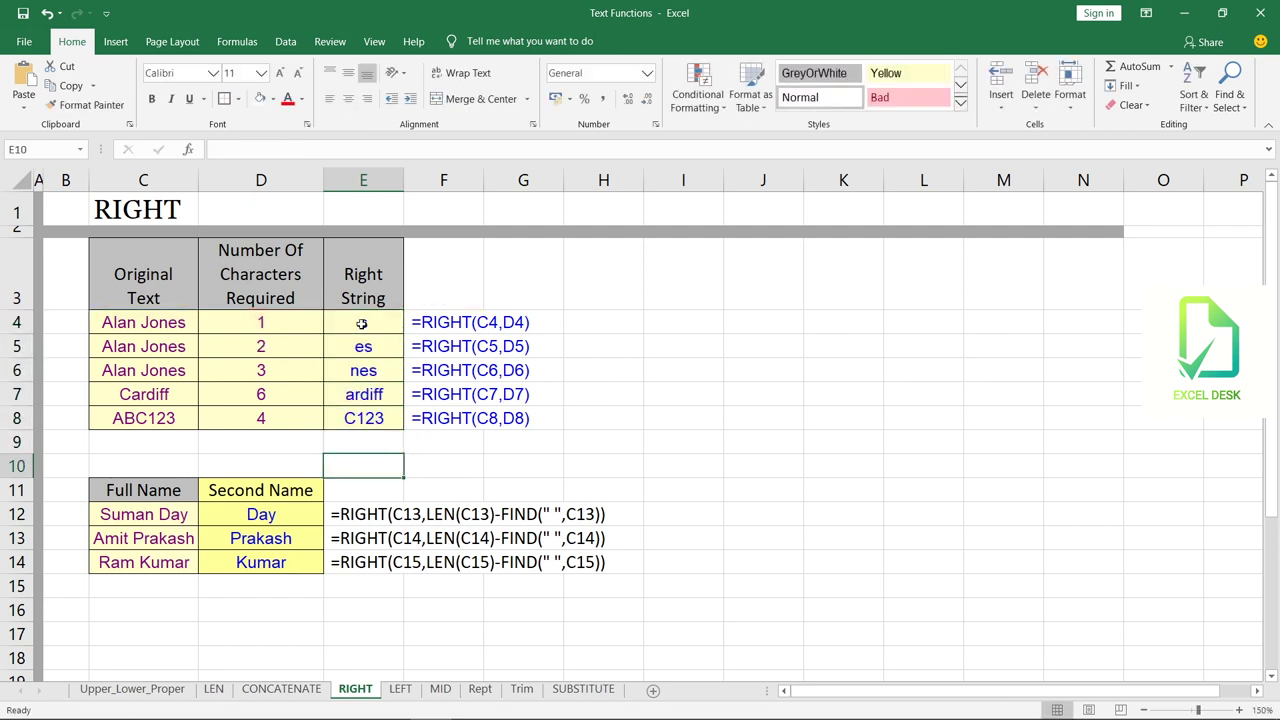
pyautogui.press('Down')
pyautogui.press('Down')
pyautogui.press('Left')
pyautogui.hotkey('shift', 'Down')
pyautogui.hotkey('shift', 'Down')
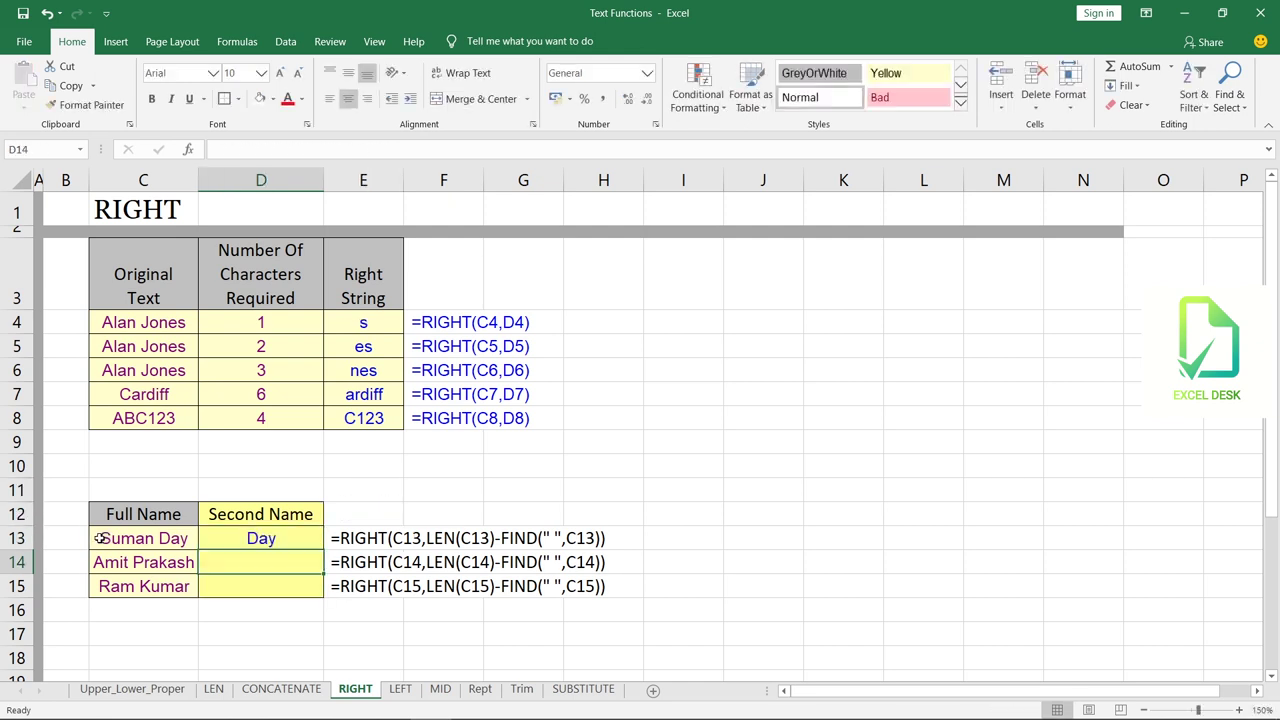
pyautogui.press('Up')
pyautogui.hotkey('shift', 'Down')
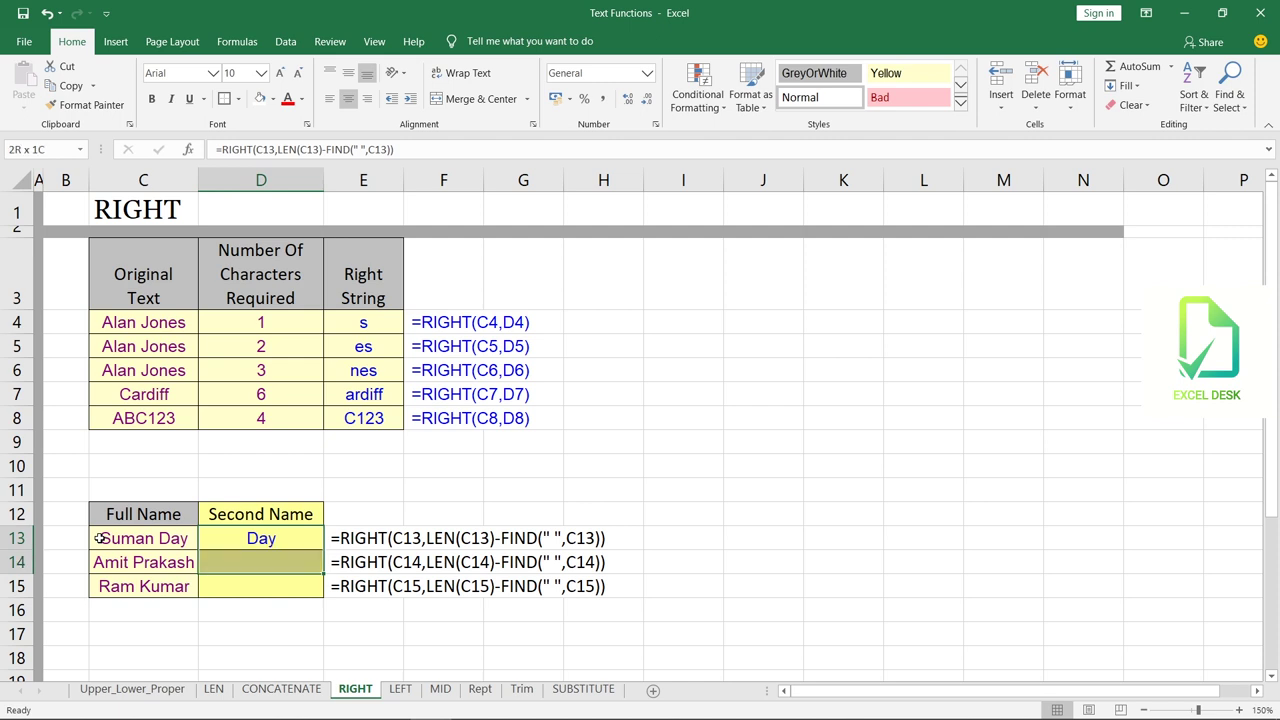
pyautogui.hotkey('shift', 'Down')
pyautogui.hotkey('ctrl', 'd')
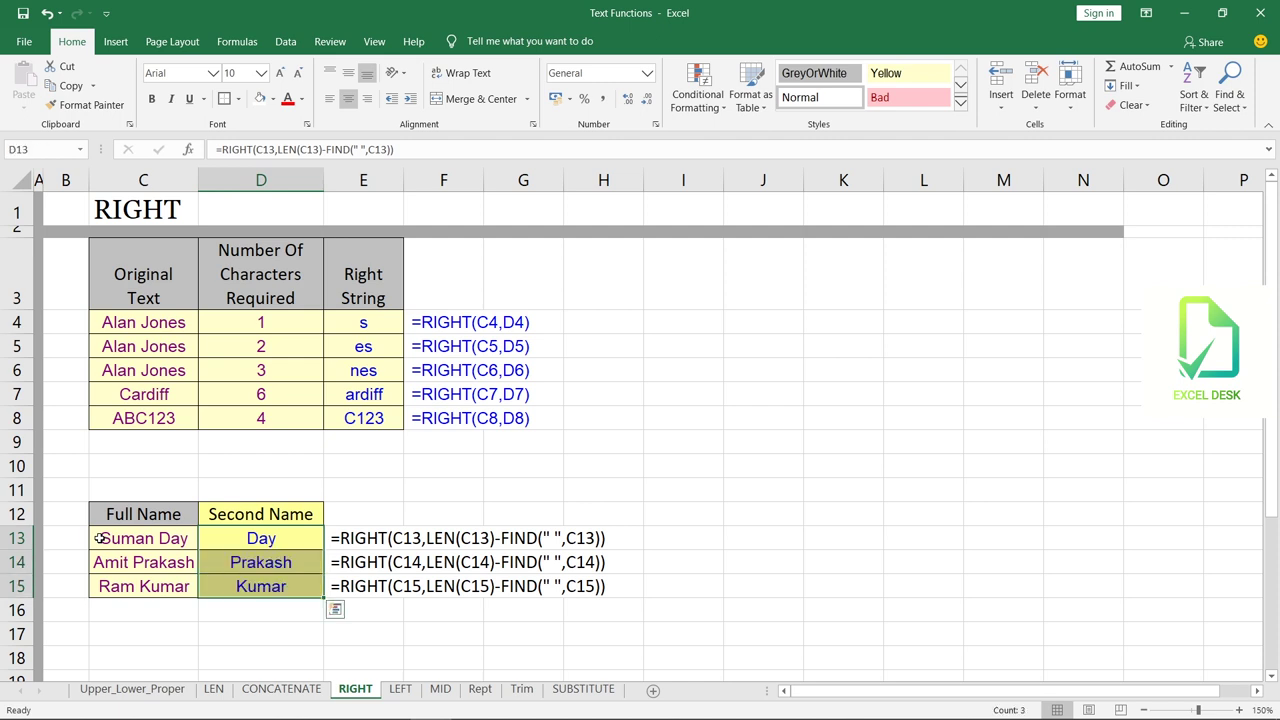
pyautogui.click(300, 468)
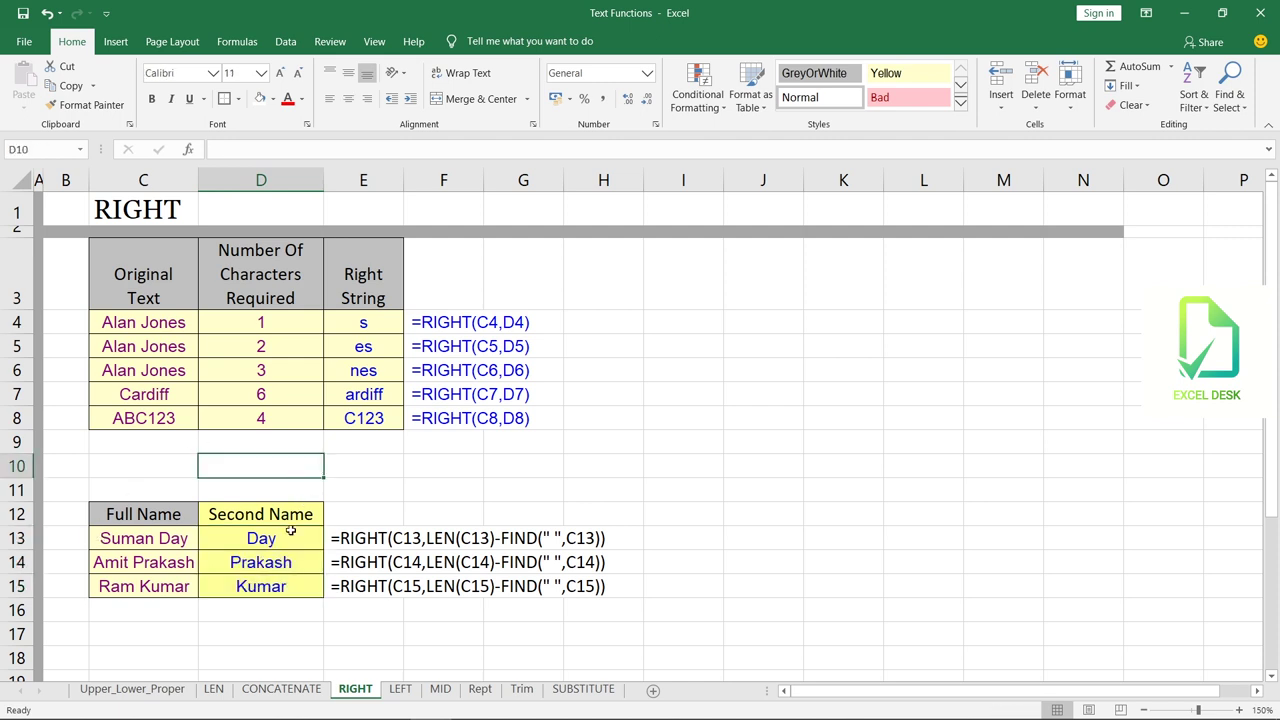
# On the LEFT sheet, clear the Left String results in E5:E9.
pyautogui.click(400, 689)
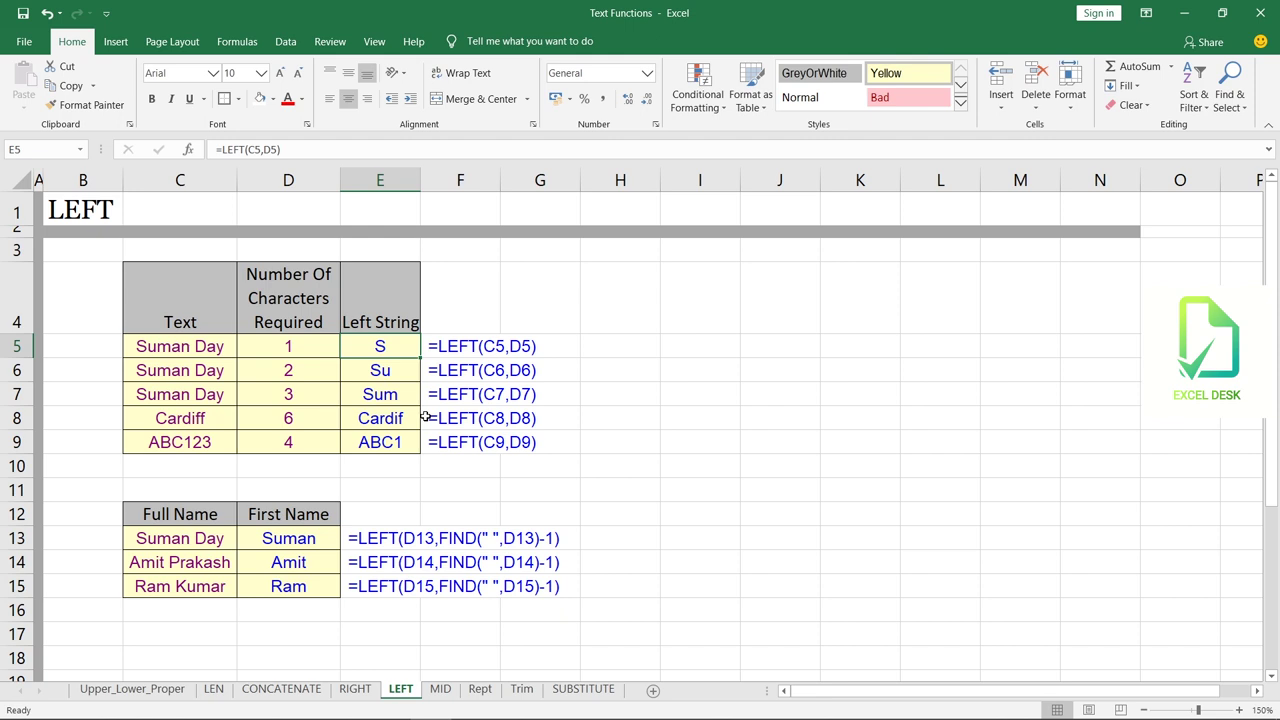
pyautogui.hotkey('ctrl', 'shift', 'Down')
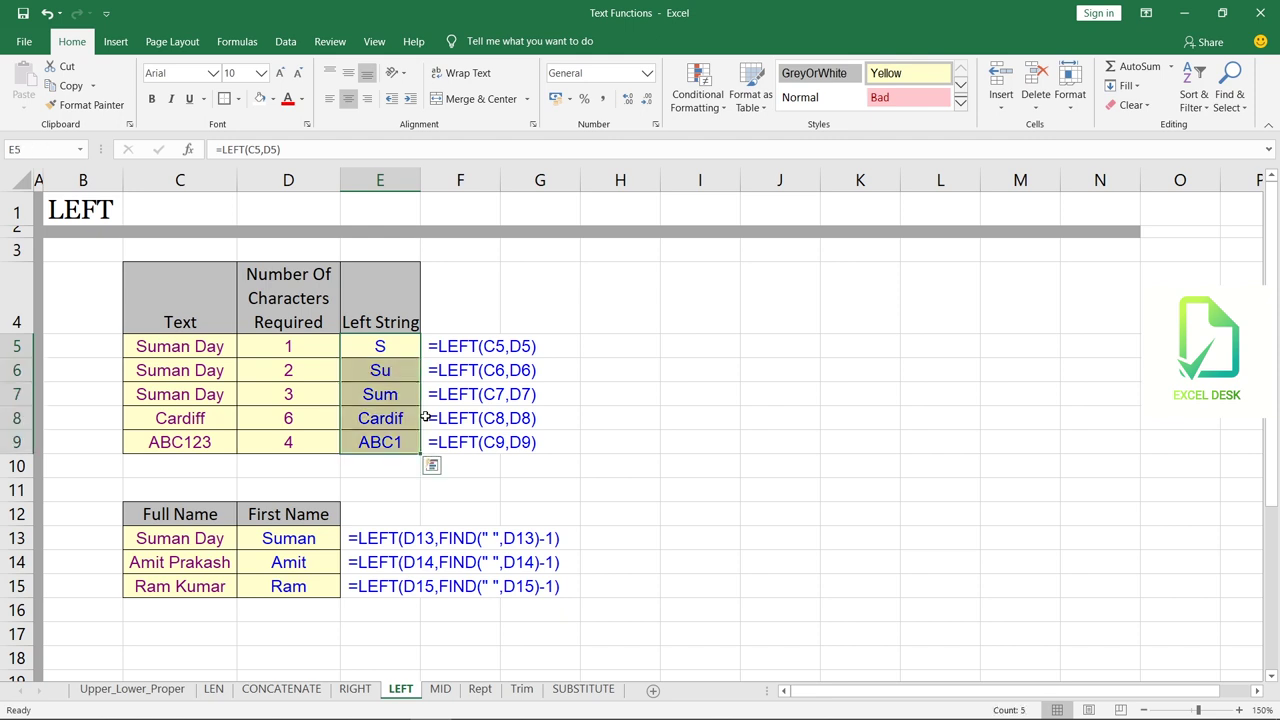
pyautogui.press('Delete')
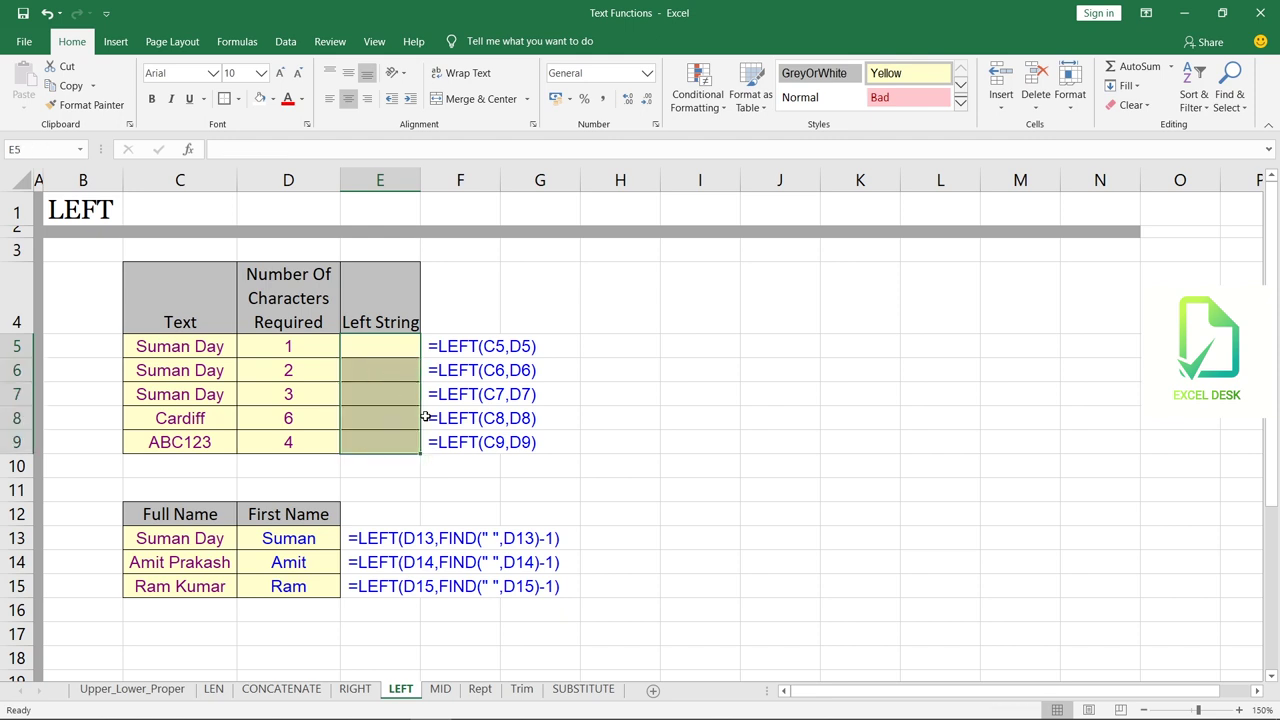
pyautogui.press('Down')
pyautogui.press('Up')
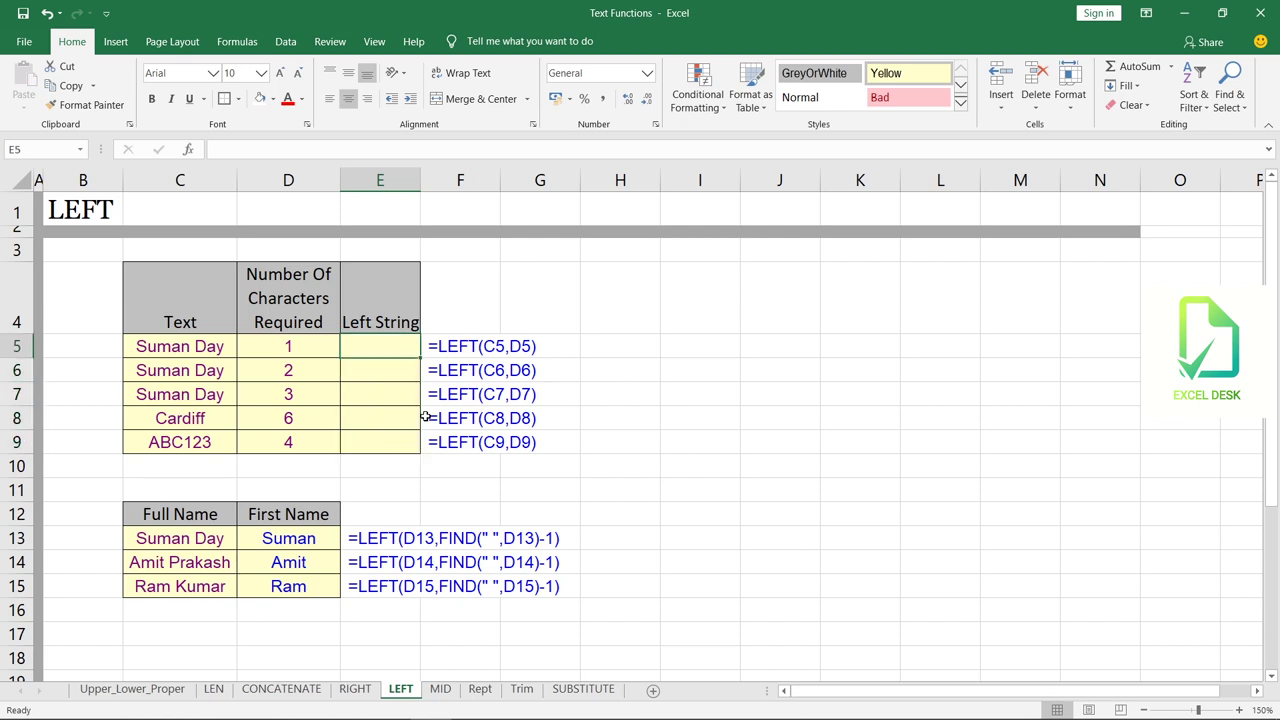
# Complete the second-name formula in D13 and copy it down to D15.
pyautogui.write('=left')
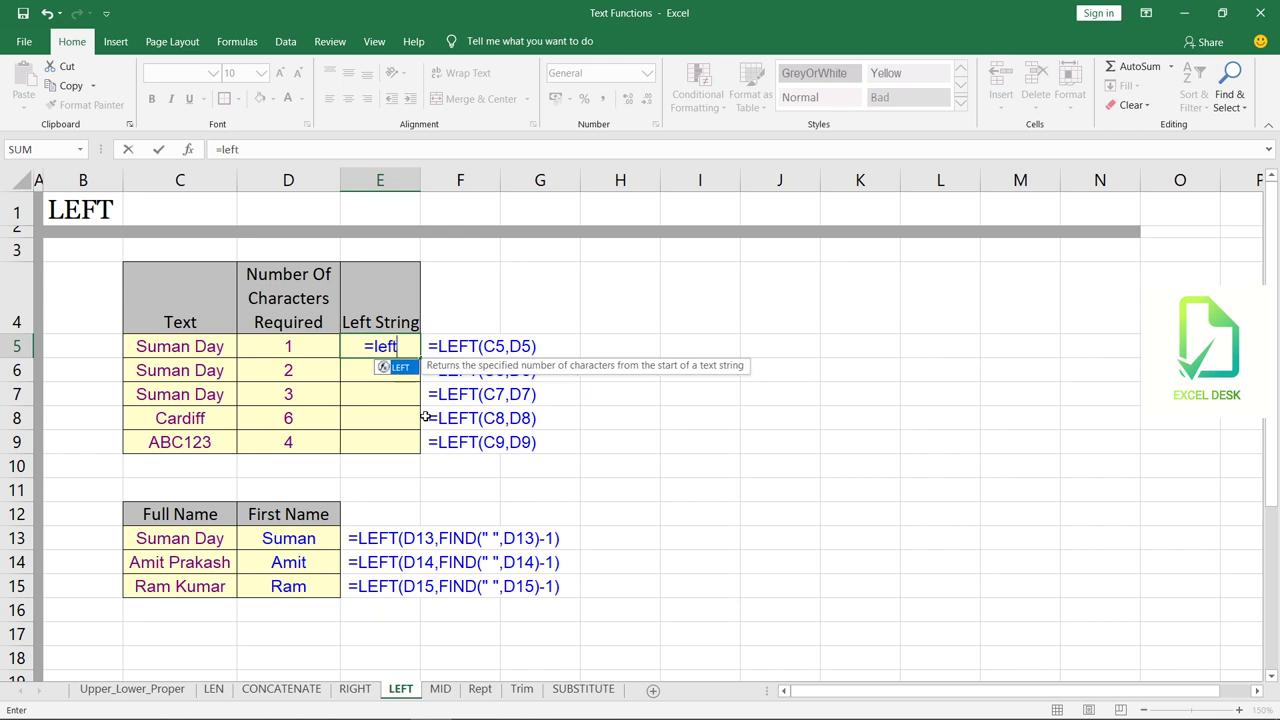
pyautogui.write('(')
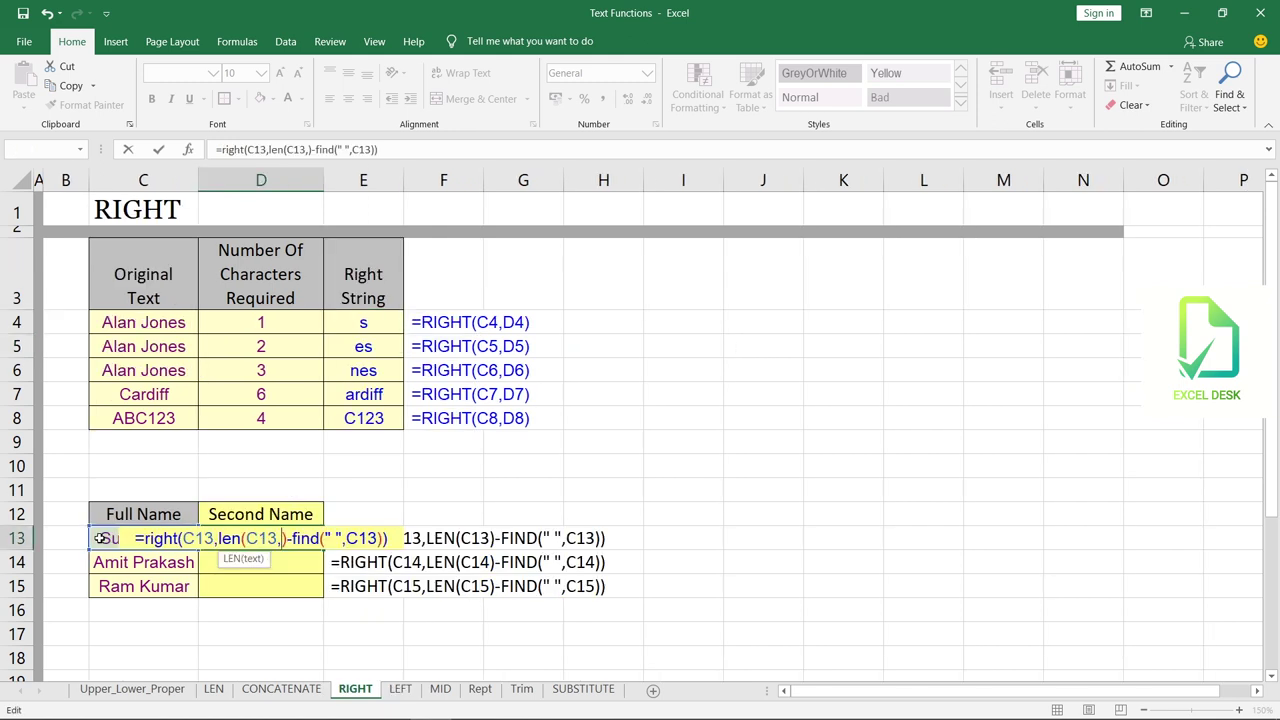
pyautogui.press('BackSpace')
pyautogui.press('Return')
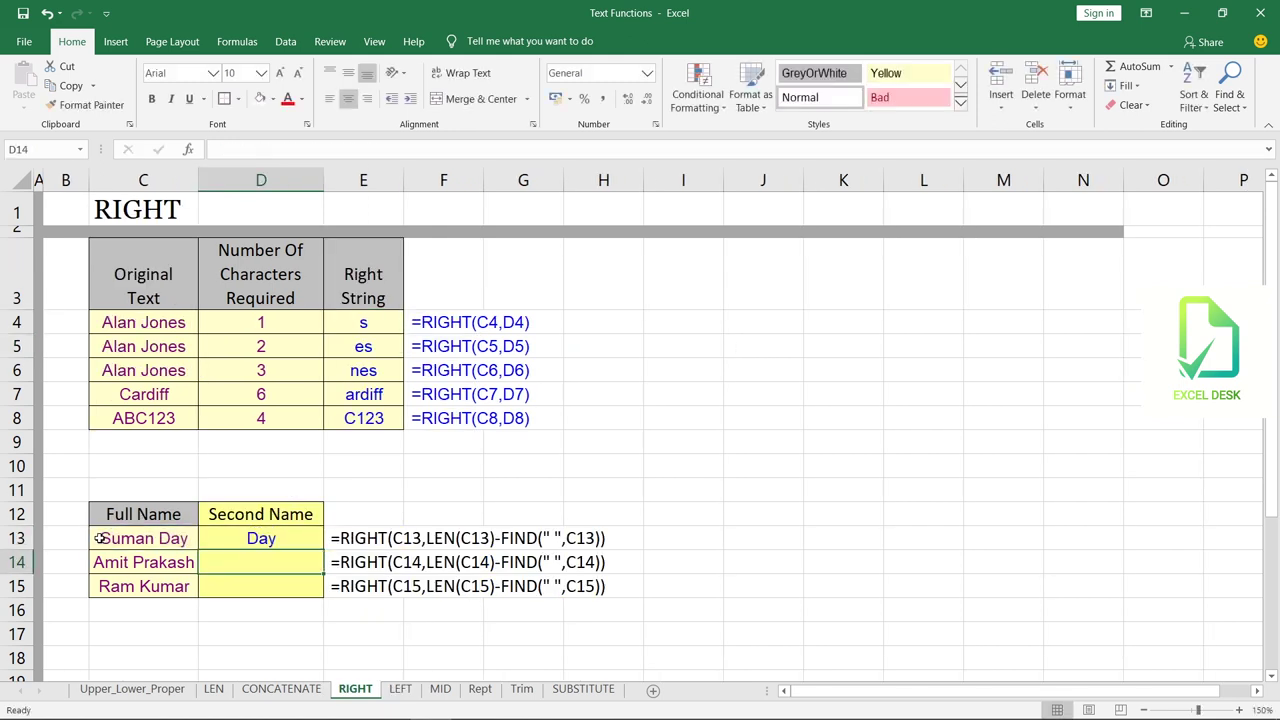
pyautogui.moveTo(261, 538); pyautogui.dragTo(261, 562)
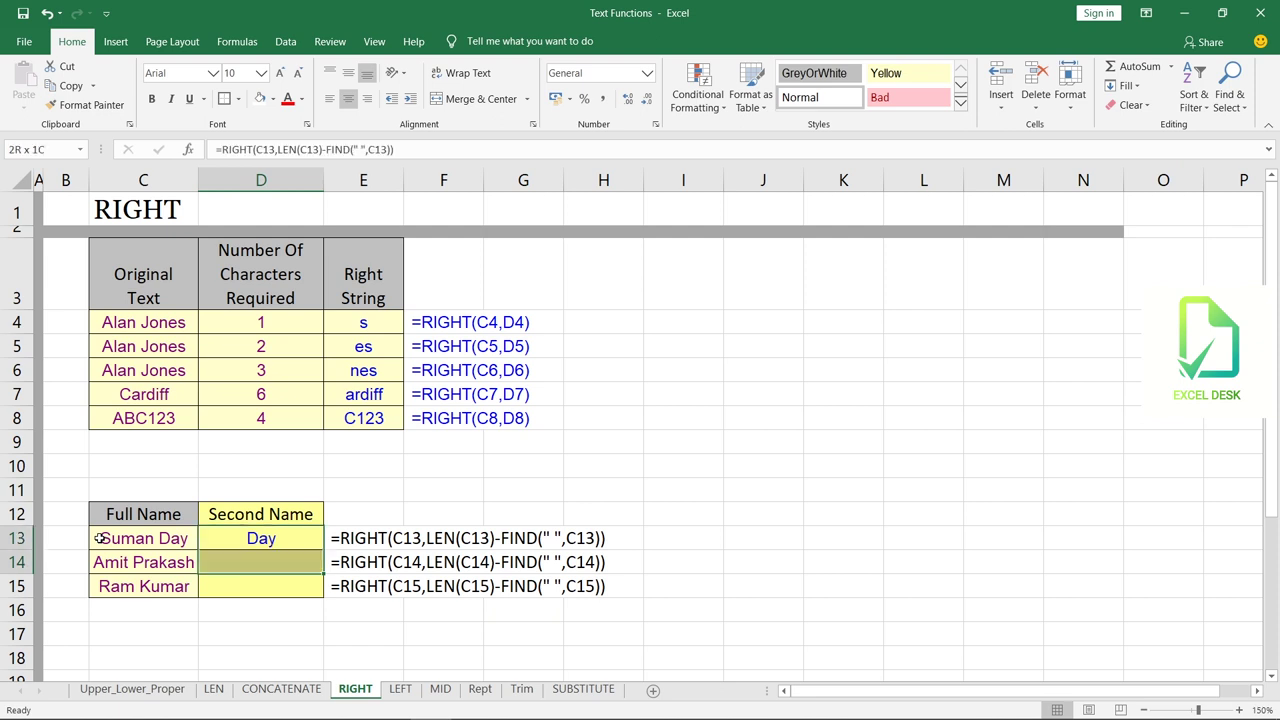
pyautogui.hotkey('shift', 'Down')
pyautogui.hotkey('ctrl', 'd')
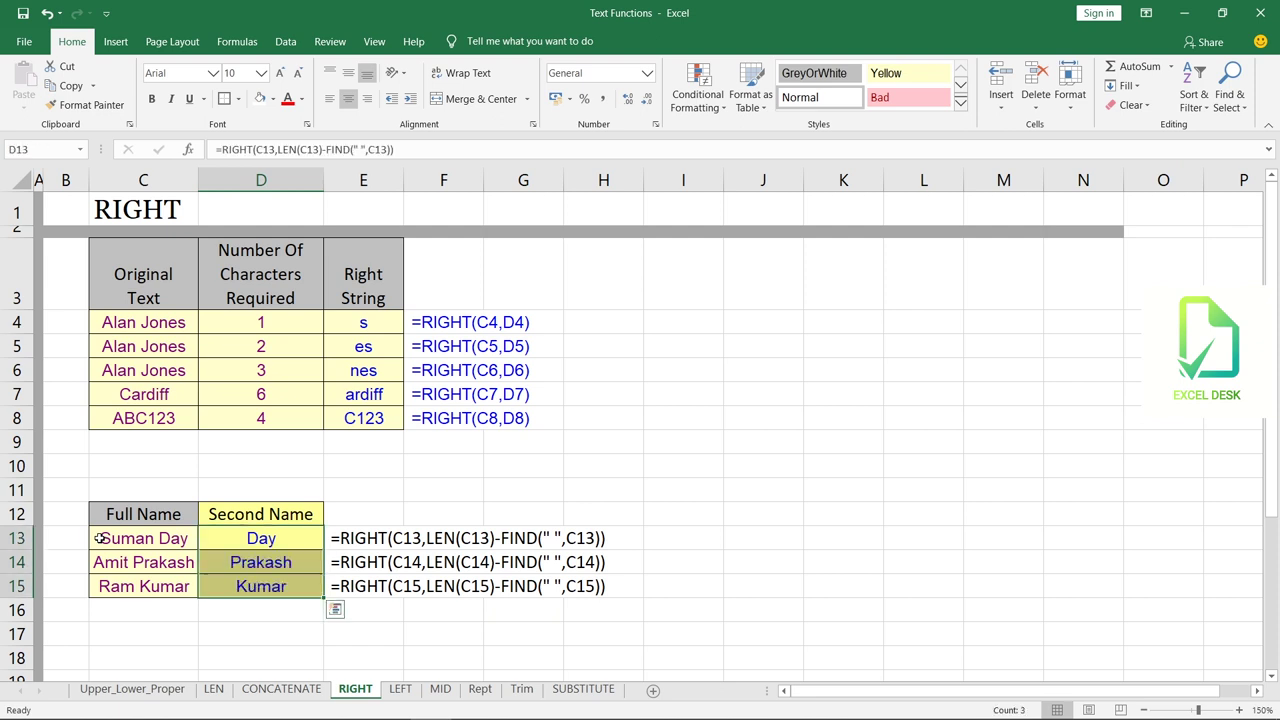
pyautogui.click(300, 466)
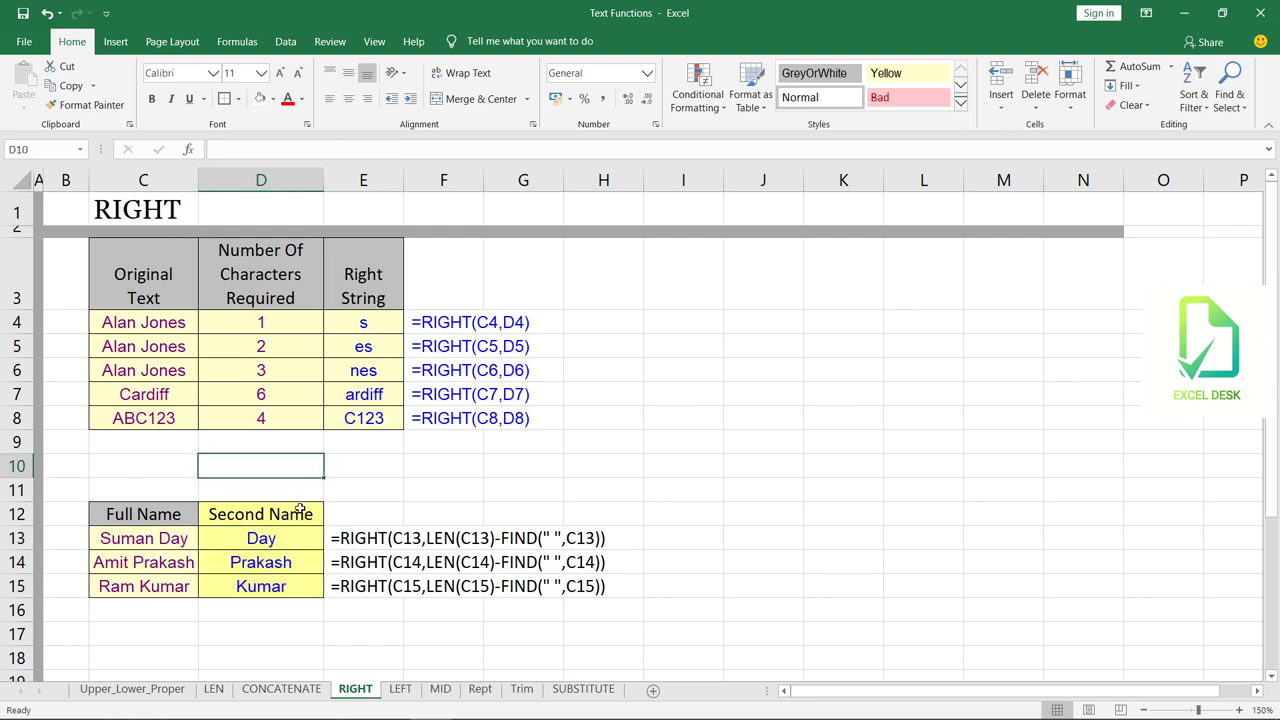
# Clear D13:D15 on the LEFT sheet and enter =LEFT(C13,FIND(" ",C13)-1) to extract Suman.
pyautogui.hotkey('ctrl', 'pagedown')
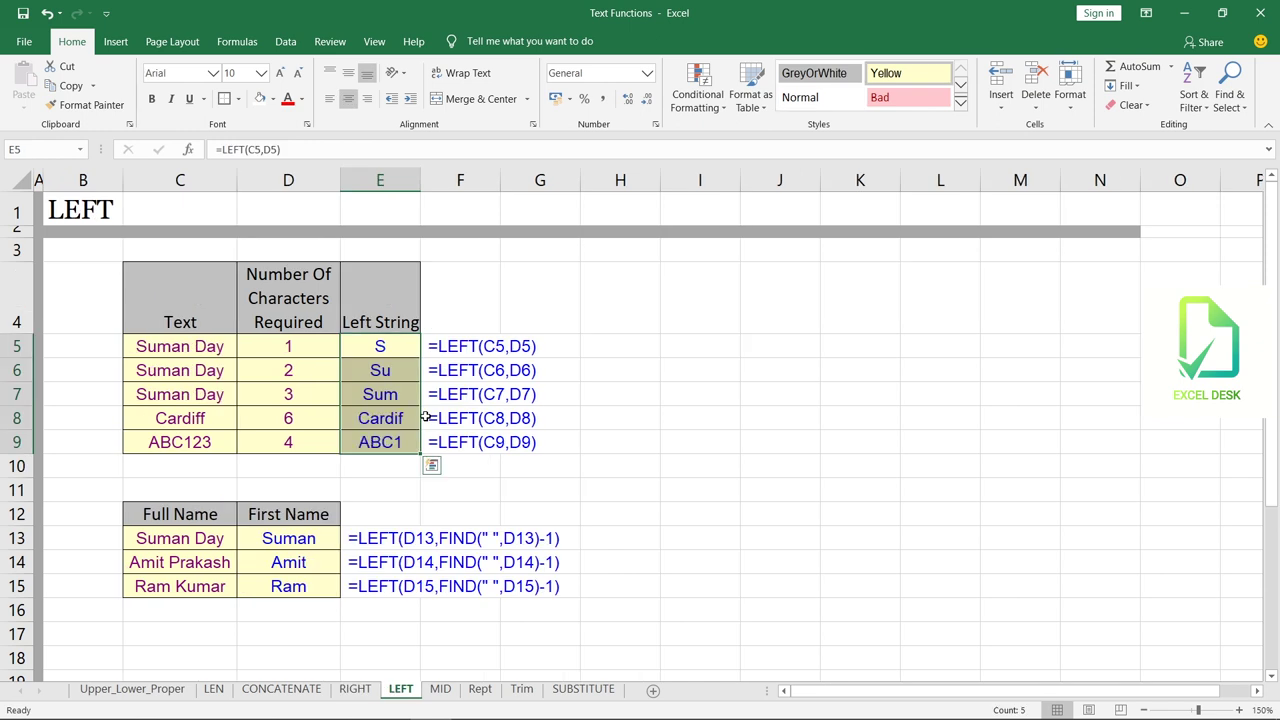
pyautogui.moveTo(292, 538)
pyautogui.mouseDown()
pyautogui.moveTo(290, 552)
pyautogui.moveTo(340, 596)
pyautogui.mouseUp()
pyautogui.press('Delete')
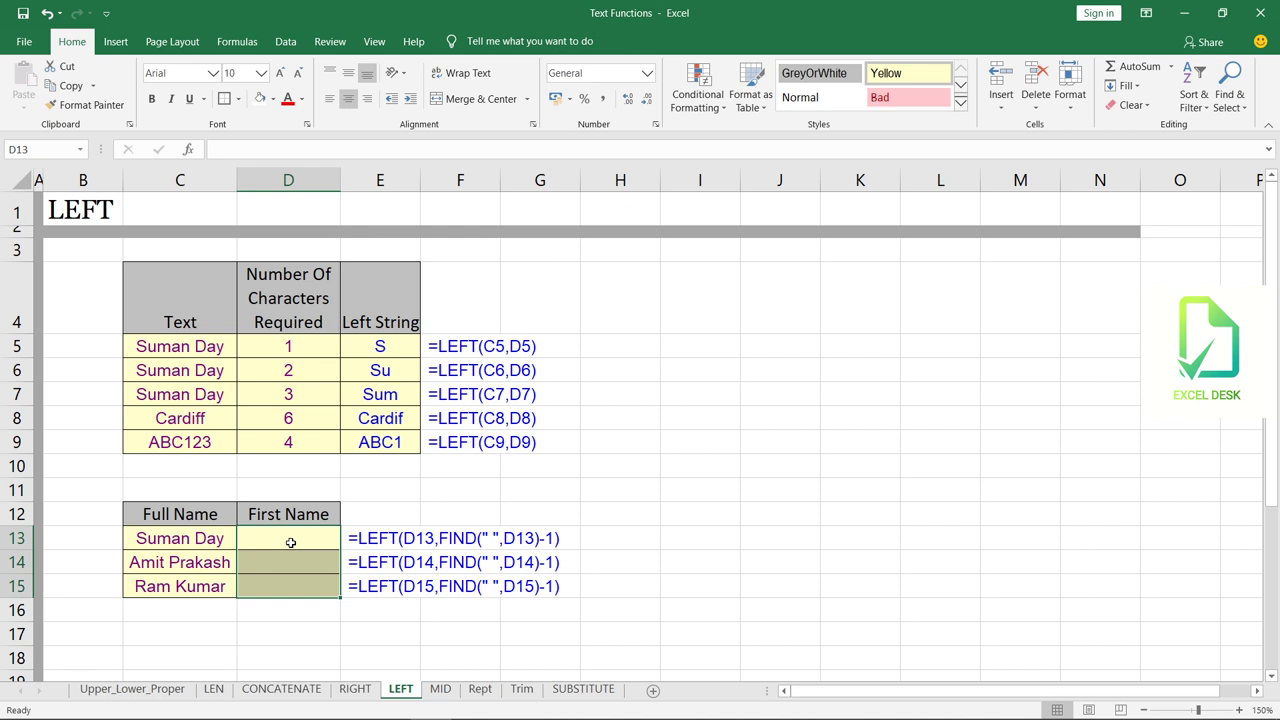
pyautogui.write('=left(C13,Find(" ",C13)-1)')
pyautogui.press('Return')
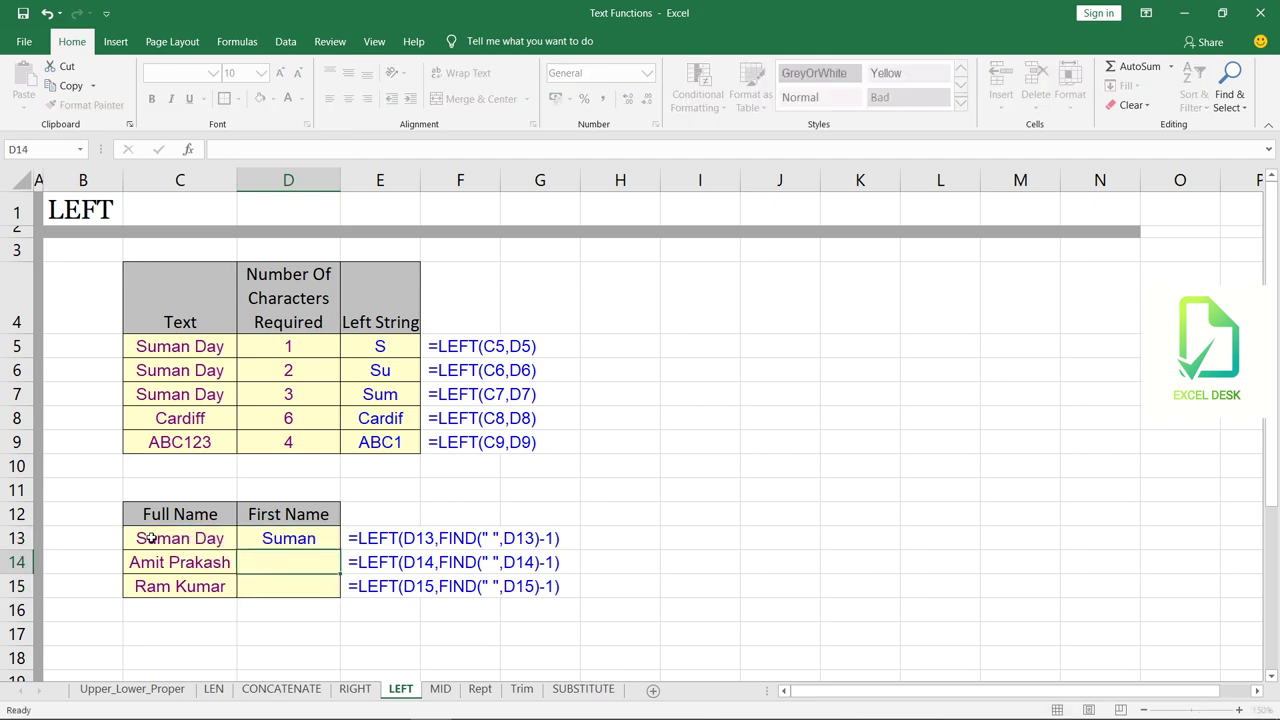
pyautogui.click(275, 538)
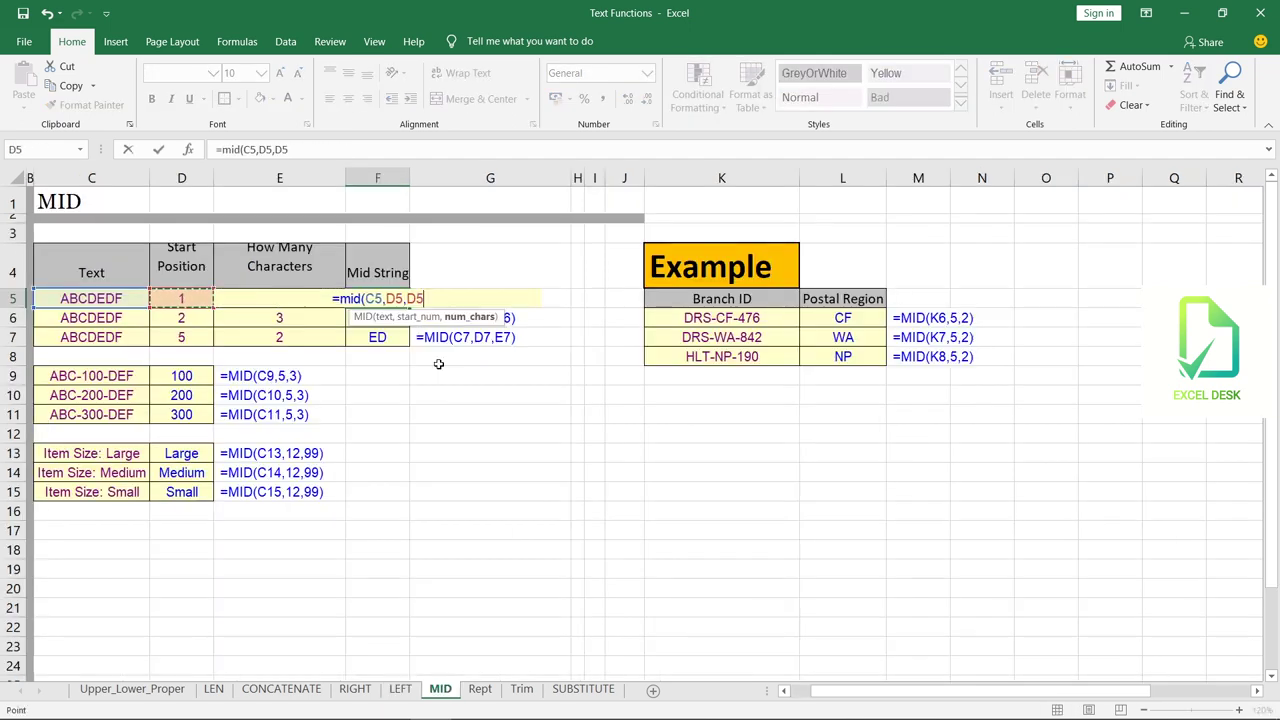
# Complete the MID formula in F5 using E5 as the character count, then select F5:F7.
pyautogui.press('Right')
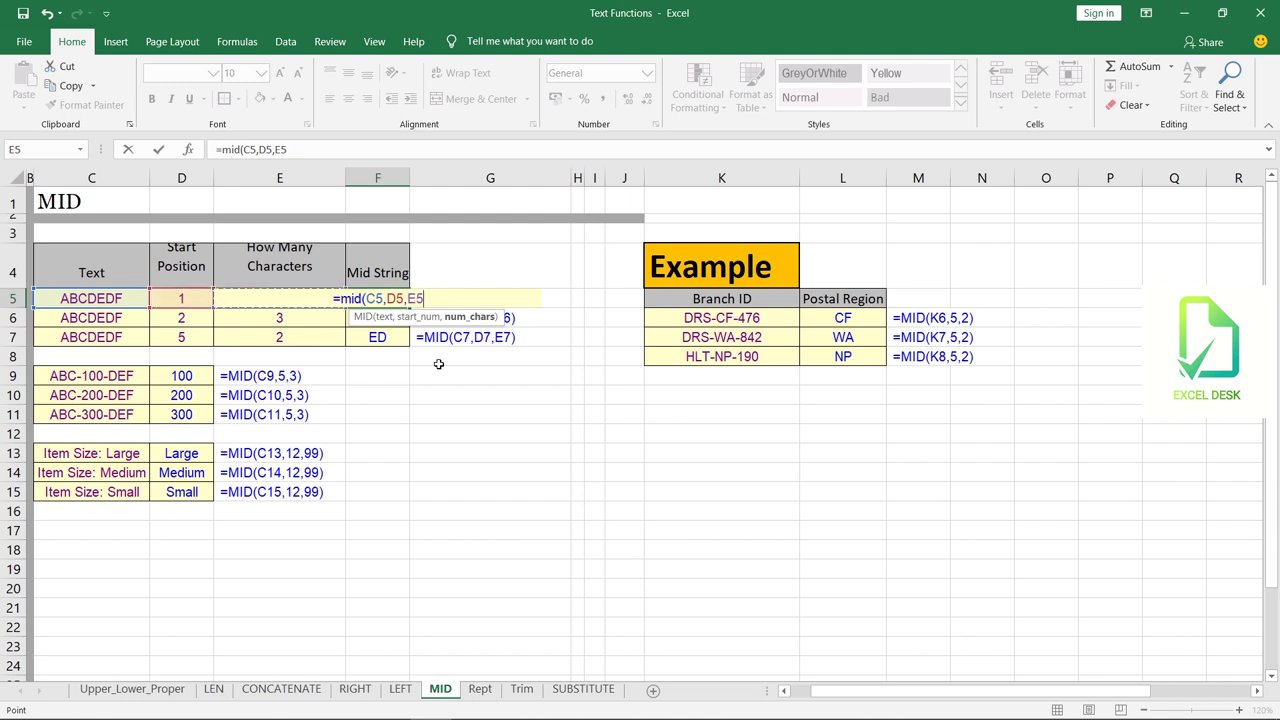
pyautogui.write(')')
pyautogui.press('Return')
pyautogui.press('Right')
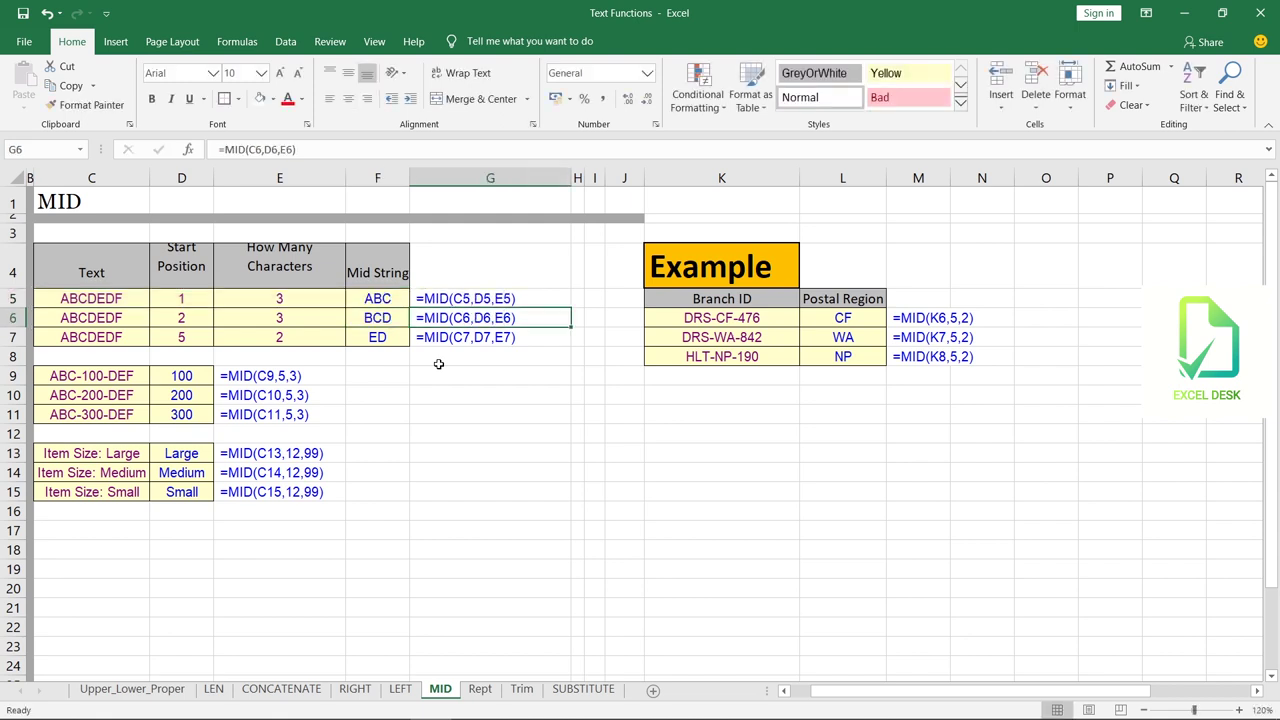
pyautogui.press('Up')
pyautogui.press('Left')
pyautogui.hotkey('shift', 'Down')
pyautogui.hotkey('shift', 'Down')
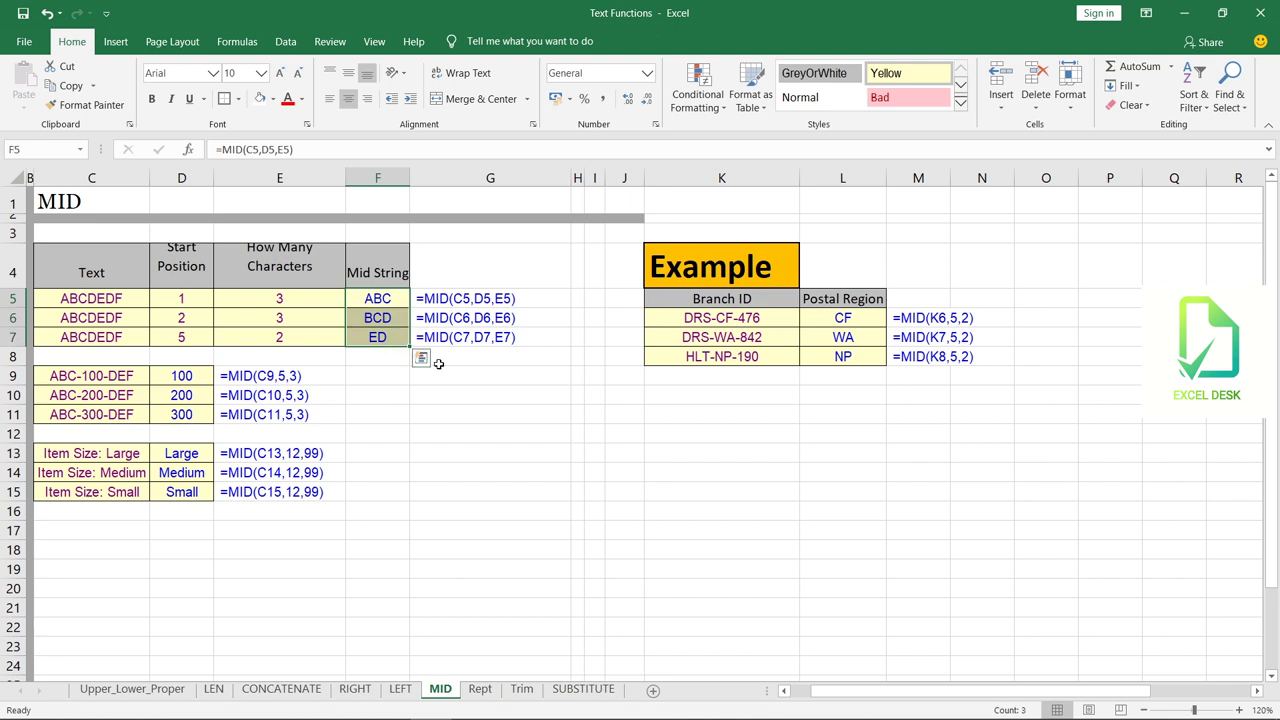
# Enter =MID(C9,5,3) in D9 and select D9:D11 to copy it down.
pyautogui.press('Down')
pyautogui.press('Down')
pyautogui.press('Down')
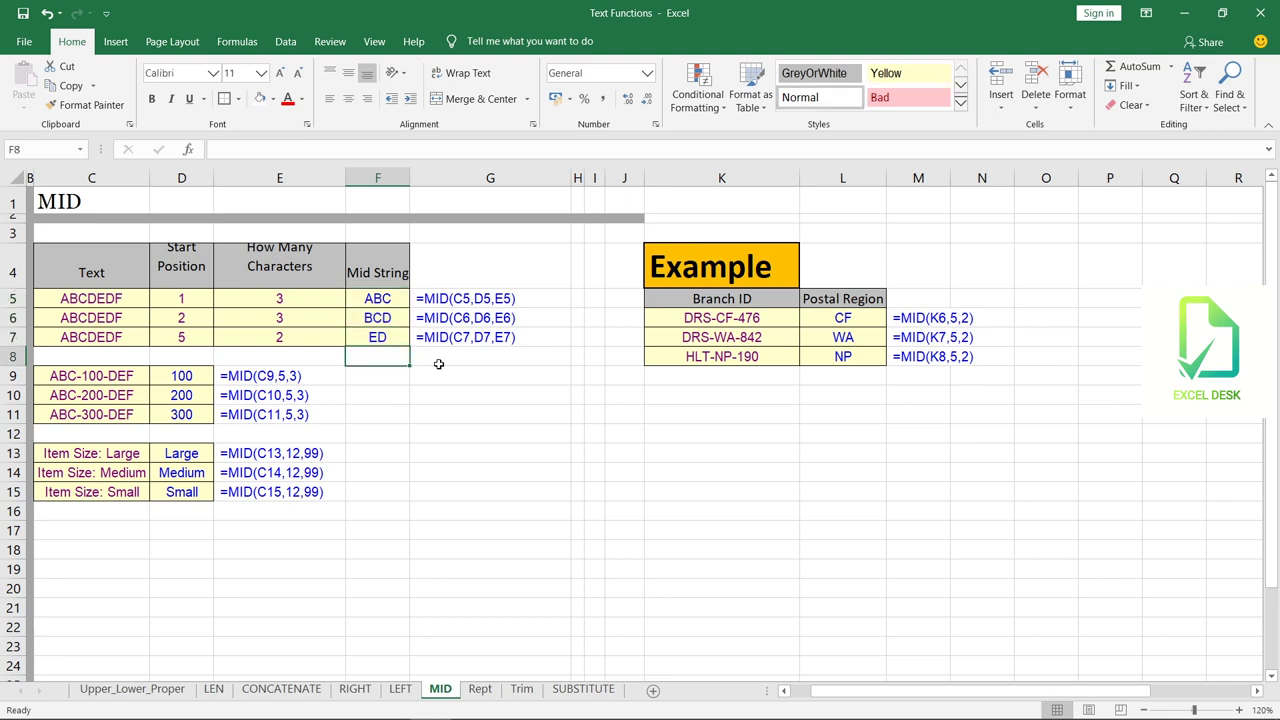
pyautogui.press('Left')
pyautogui.press('Left')
pyautogui.write('=mid(C9,5,')
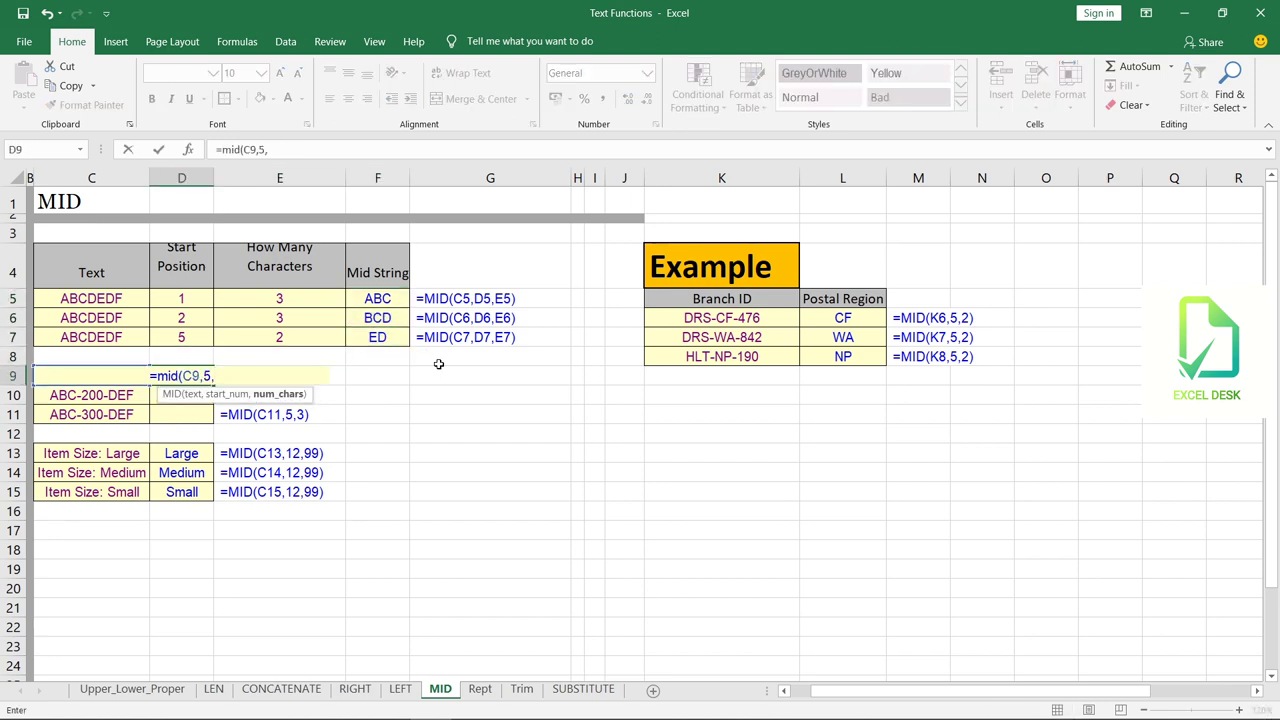
pyautogui.write('3)')
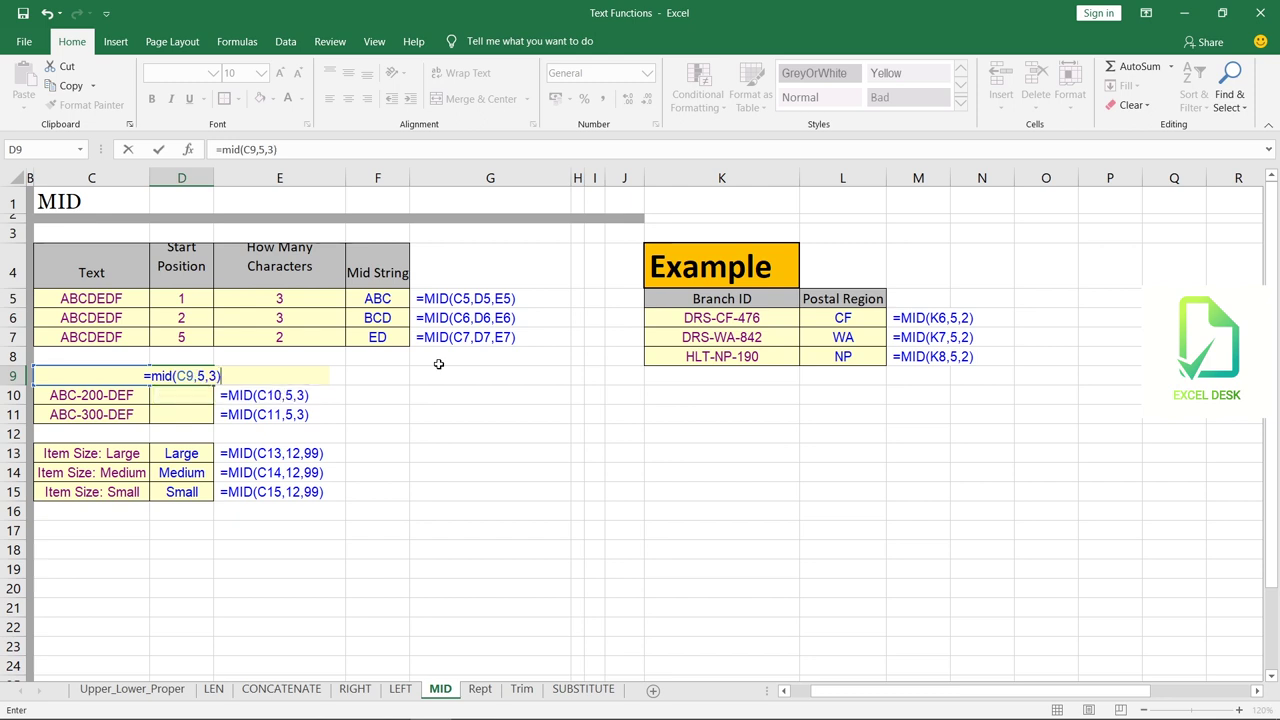
pyautogui.press('Return')
pyautogui.press('Right')
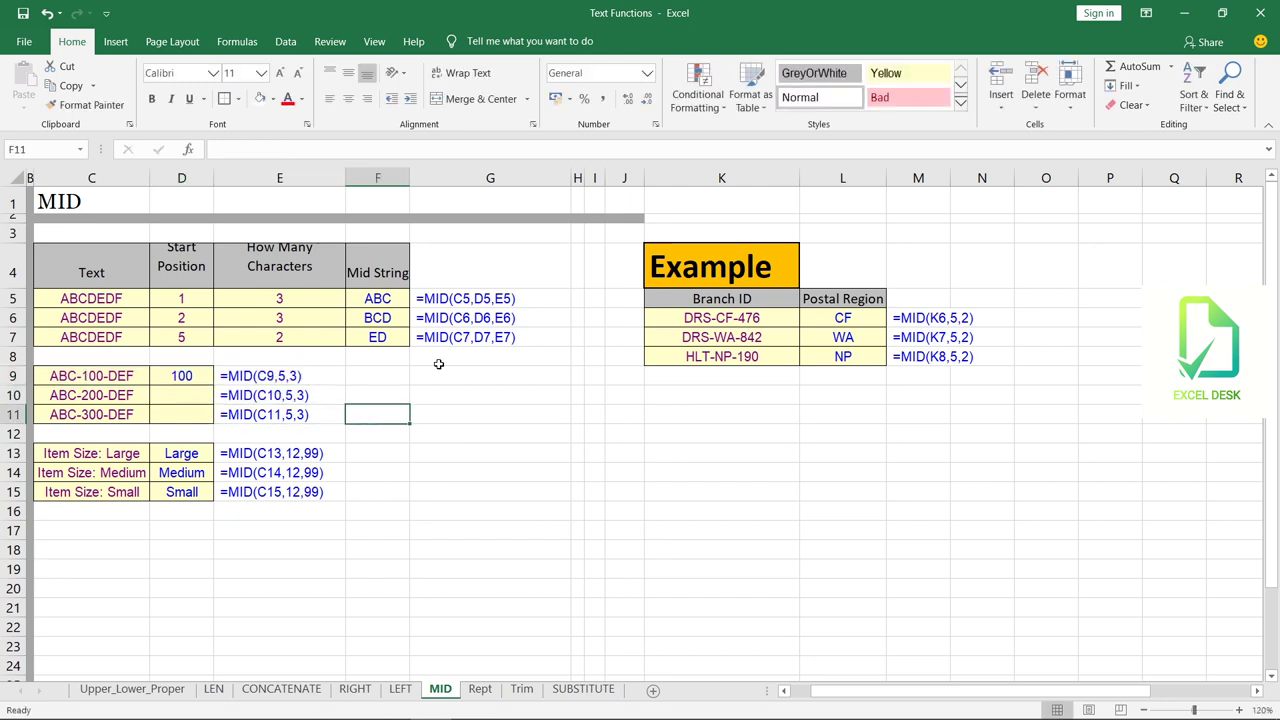
pyautogui.press('Up')
pyautogui.press('Up')
pyautogui.press('Left')
pyautogui.hotkey('shift', 'Down')
pyautogui.hotkey('shift', 'Down')
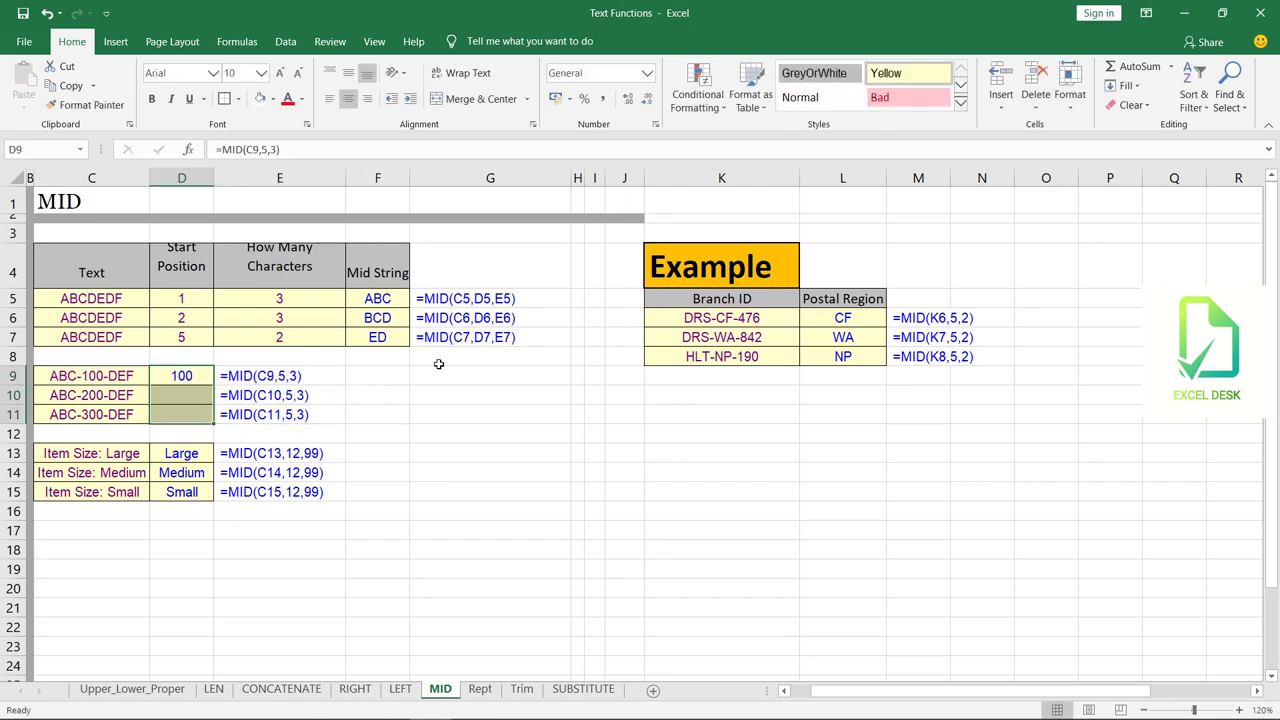
pyautogui.hotkey('ctrl', 'e')
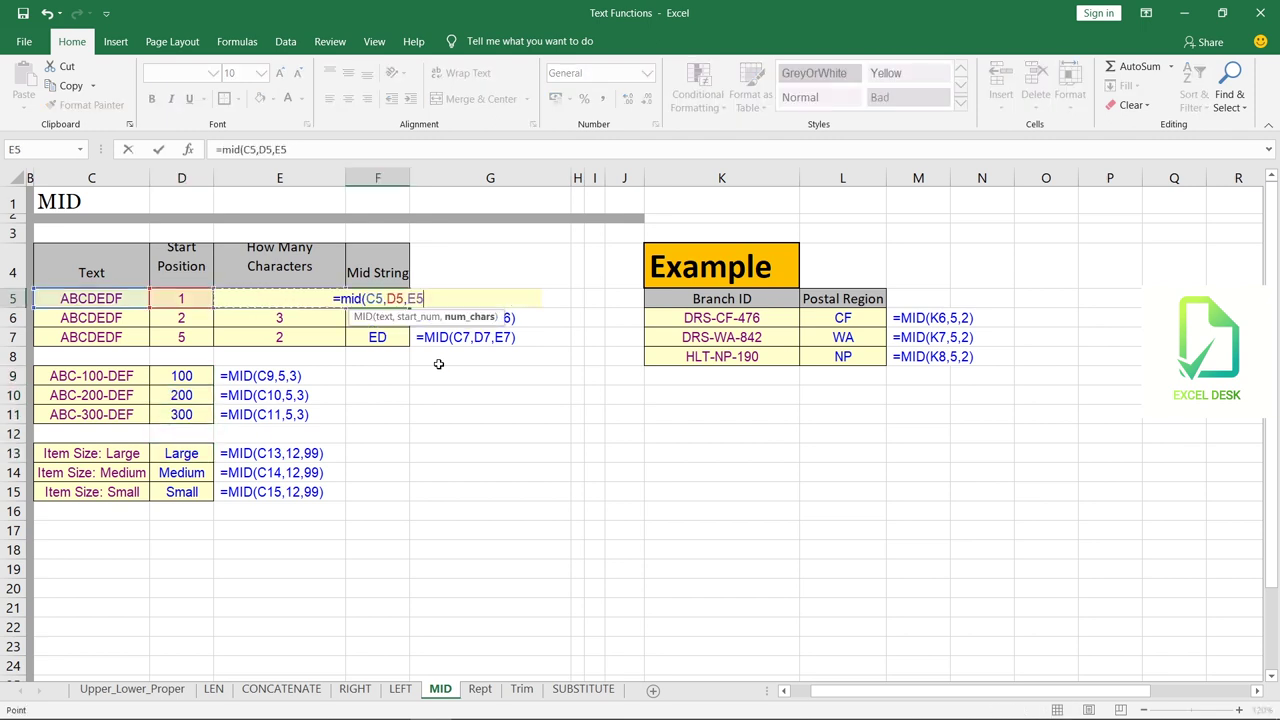
# Recommit the F5 MID formula and select the Mid String range F5:F7.
pyautogui.write(')')
pyautogui.press('Return')
pyautogui.press('Right')
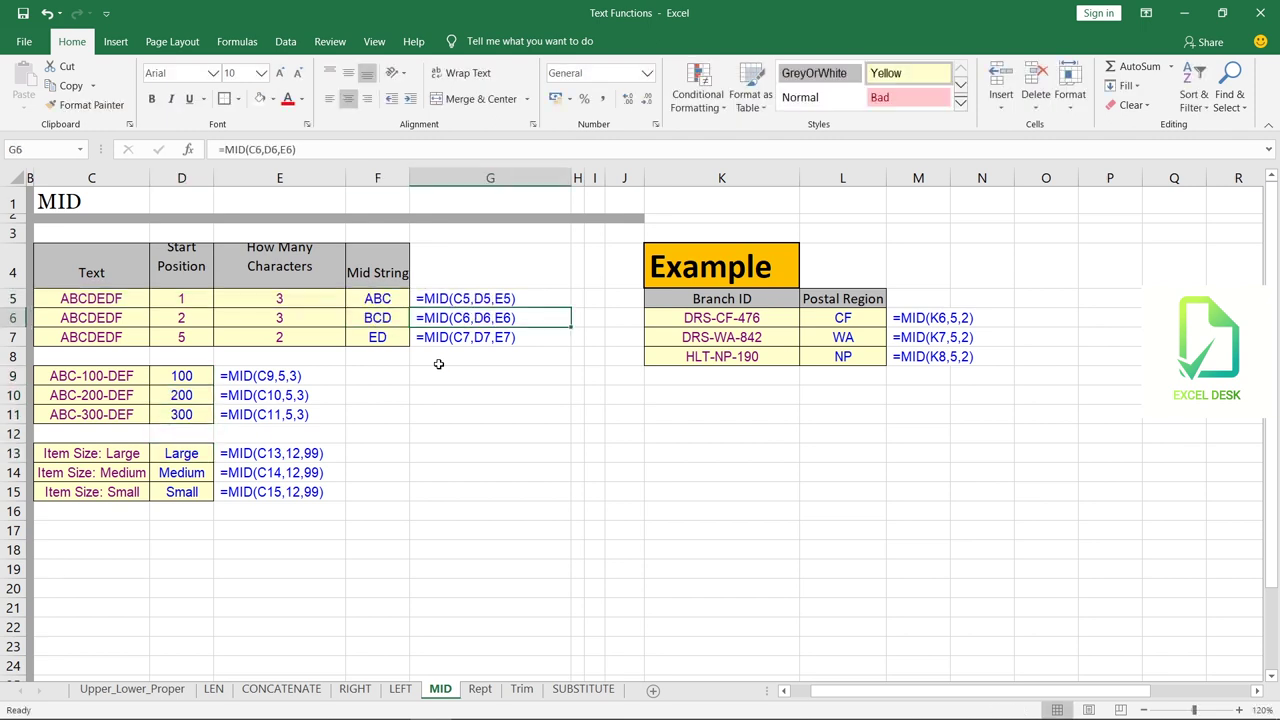
pyautogui.press('Up')
pyautogui.press('Left')
pyautogui.hotkey('shift', 'Down')
pyautogui.hotkey('shift', 'Down')
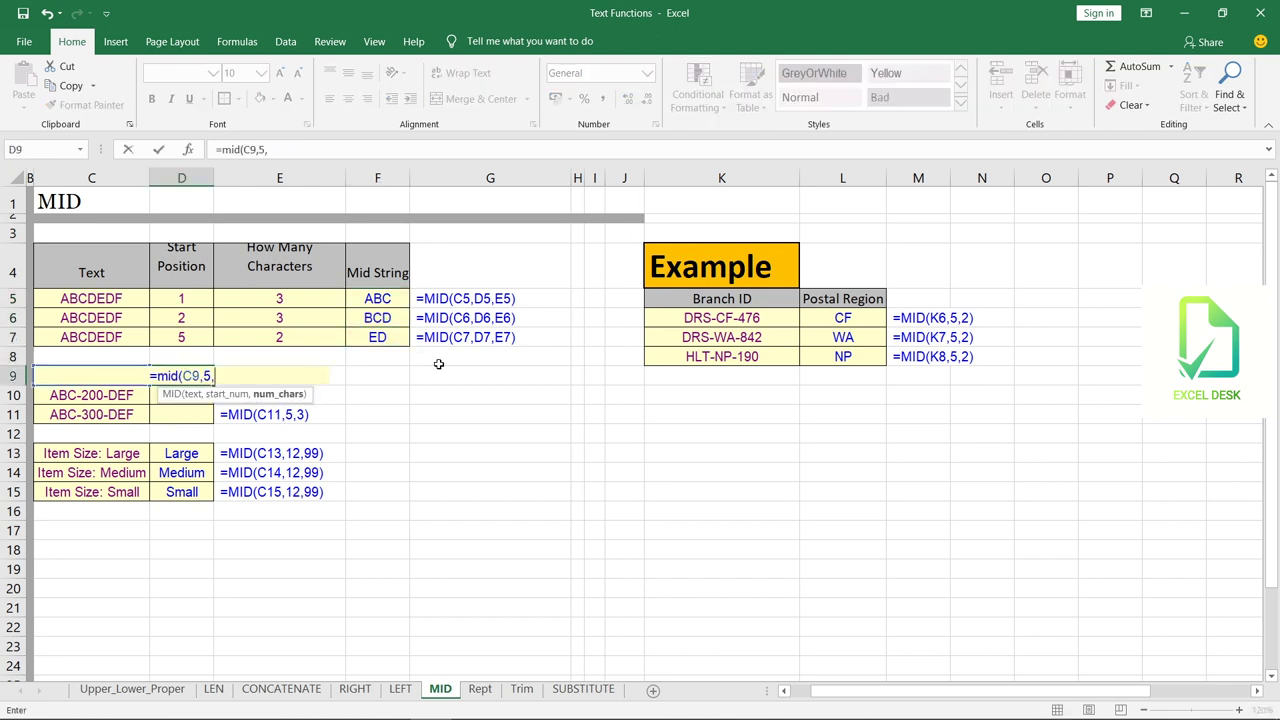
# Recommit the D9 MID formula with 3 characters and fill it down to D11, giving 100, 200, 300.
pyautogui.write('3')
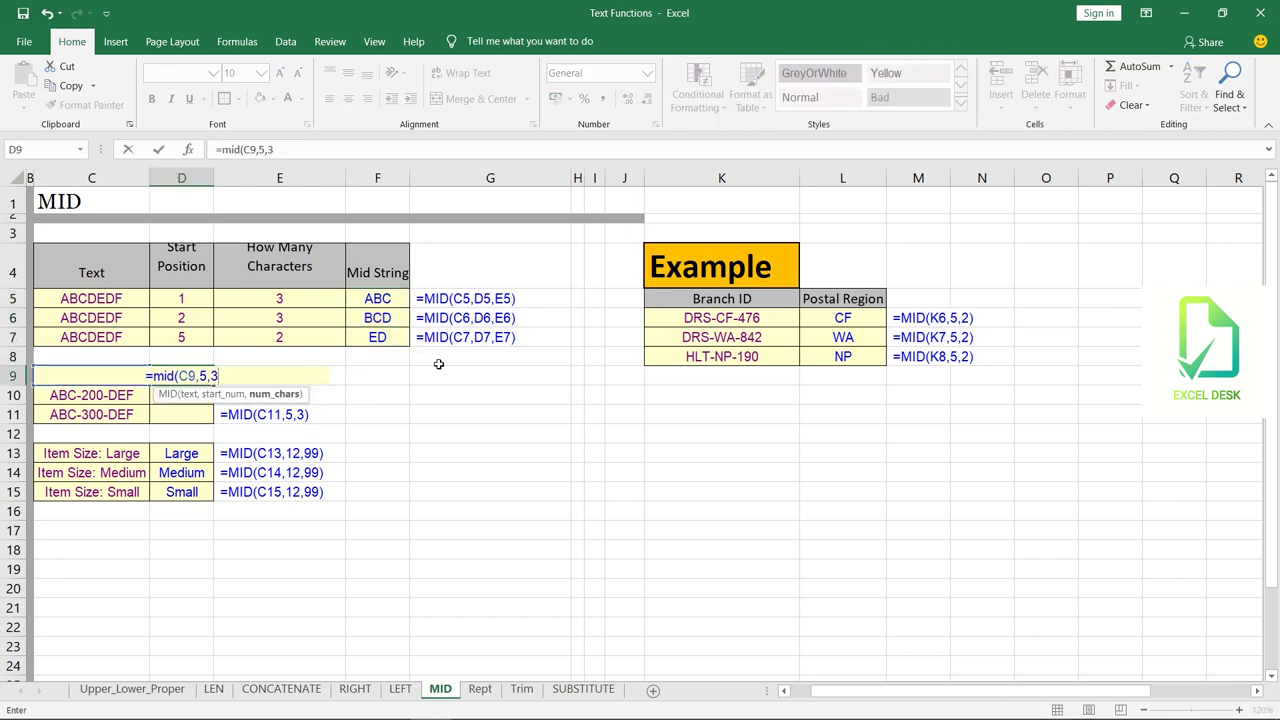
pyautogui.write(')')
pyautogui.press('Return')
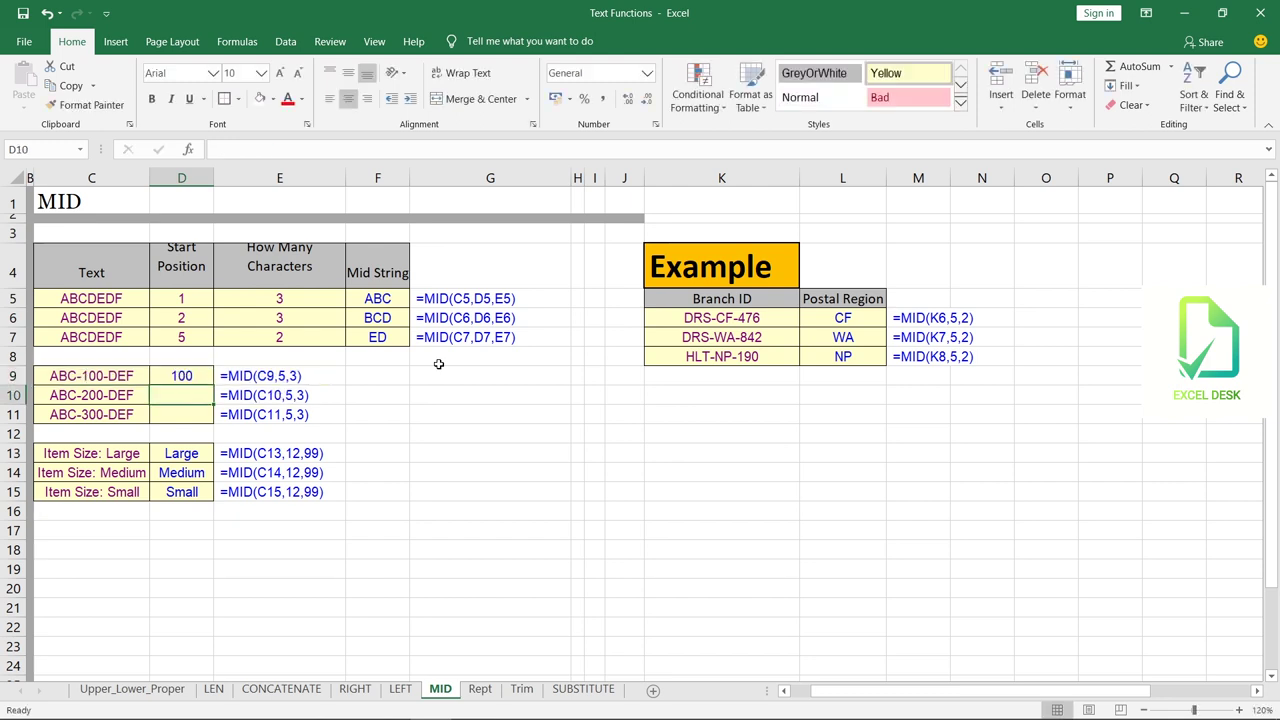
pyautogui.press('Right')
pyautogui.press('Down')
pyautogui.press('Right')
pyautogui.press('Up')
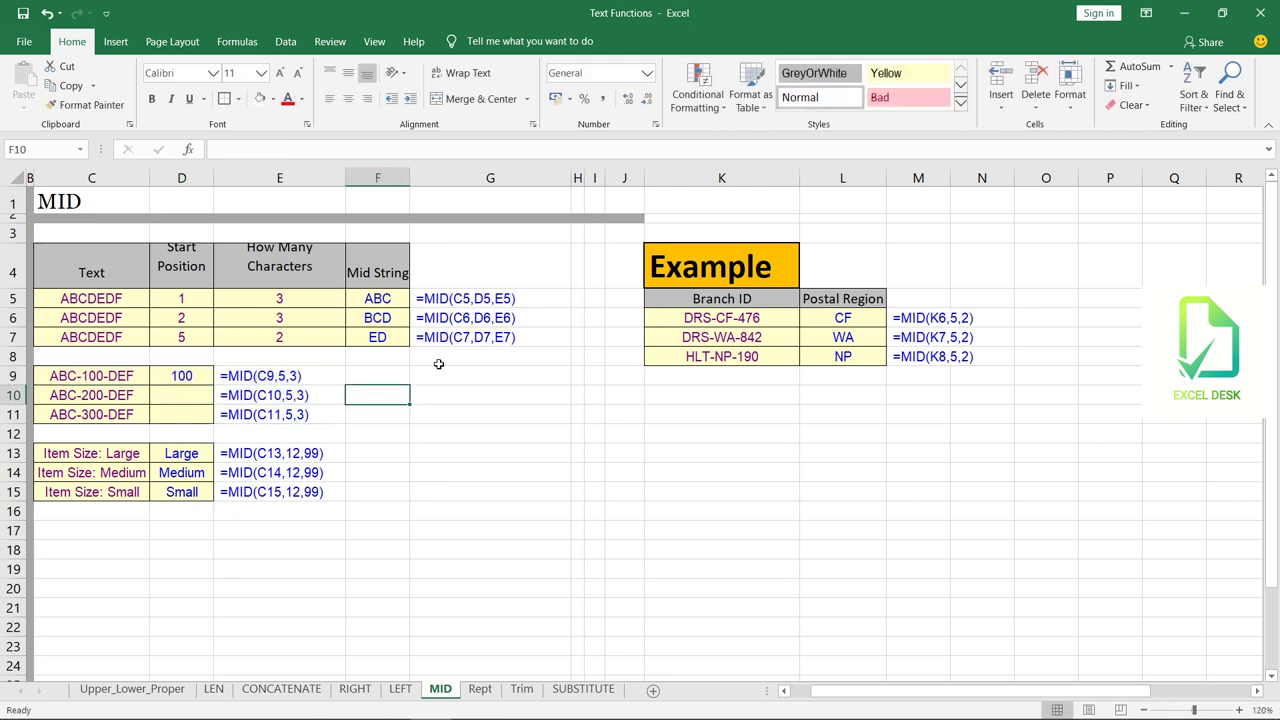
pyautogui.press('Left')
pyautogui.press('Left')
pyautogui.press('Up')
pyautogui.hotkey('shift', 'Down')
pyautogui.hotkey('shift', 'Down')
pyautogui.hotkey('ctrl', 'd')
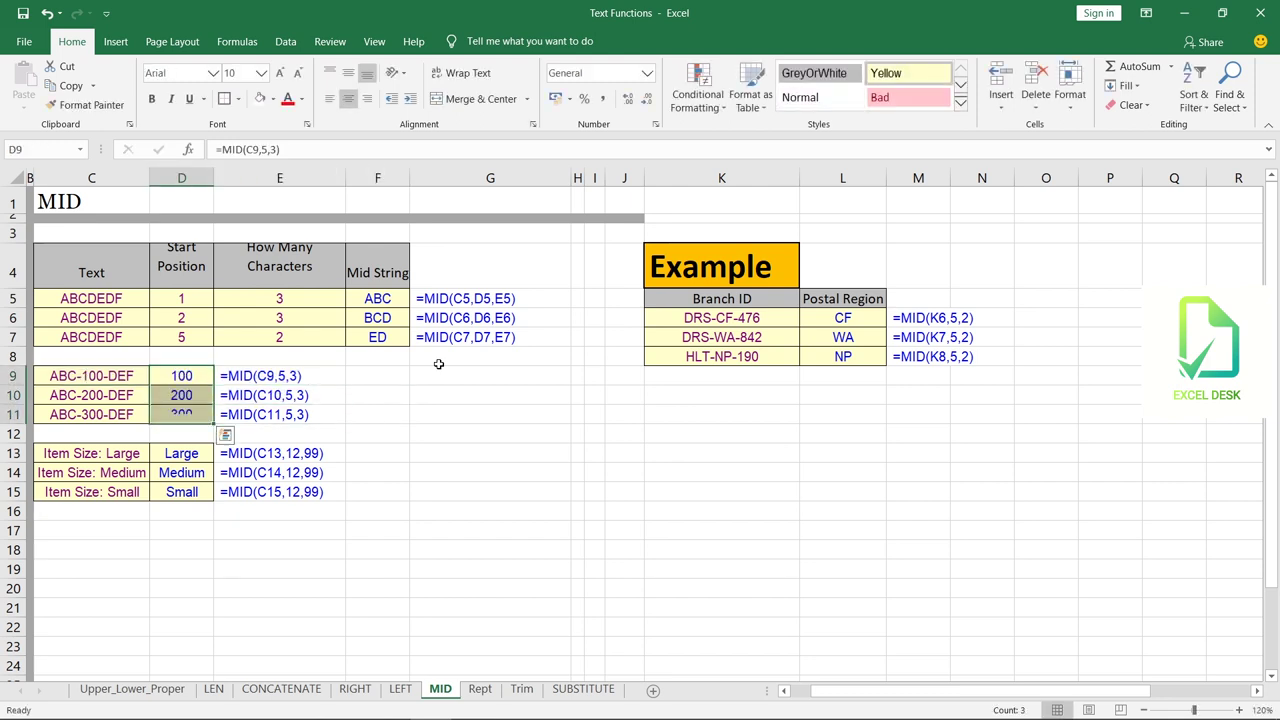
pyautogui.press('Down')
pyautogui.press('Down')
pyautogui.press('Down')
pyautogui.press('Down')
pyautogui.press('Down')
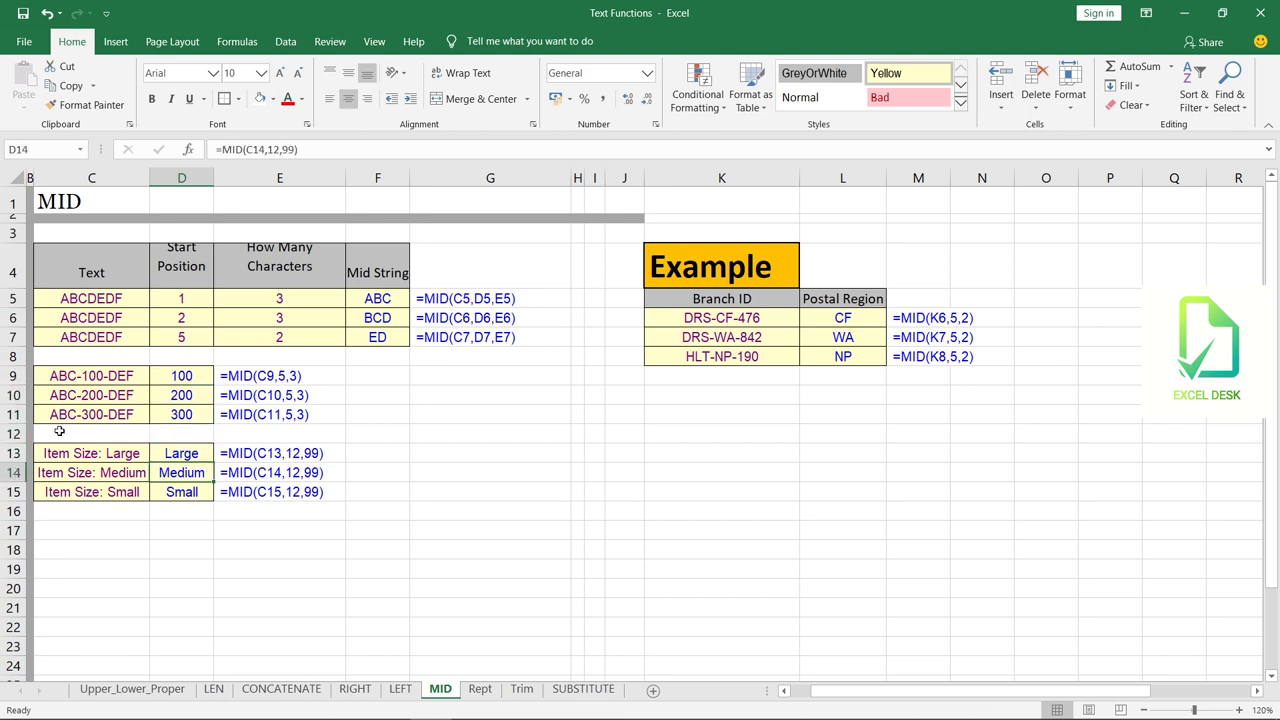
# Clear the three Postal Region results in L6:L8.
pyautogui.press('Up')
pyautogui.hotkey('shift', 'Down')
pyautogui.hotkey('shift', 'Down')
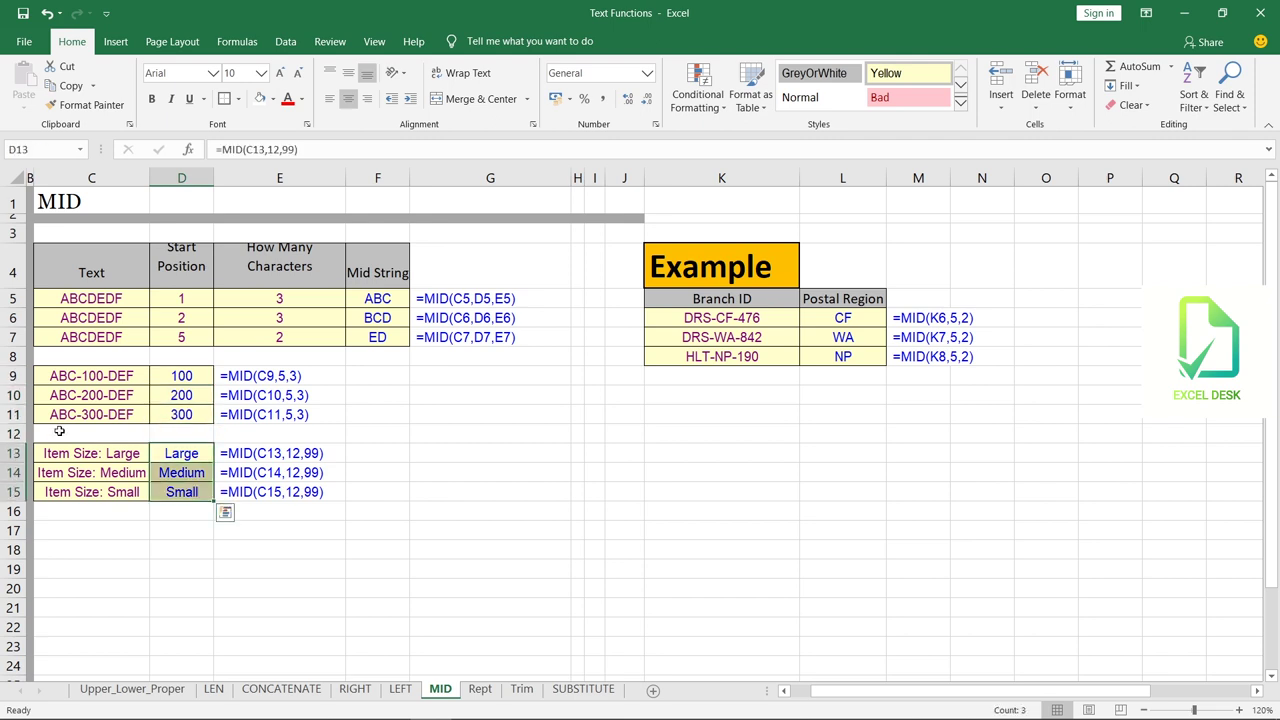
pyautogui.press('Down')
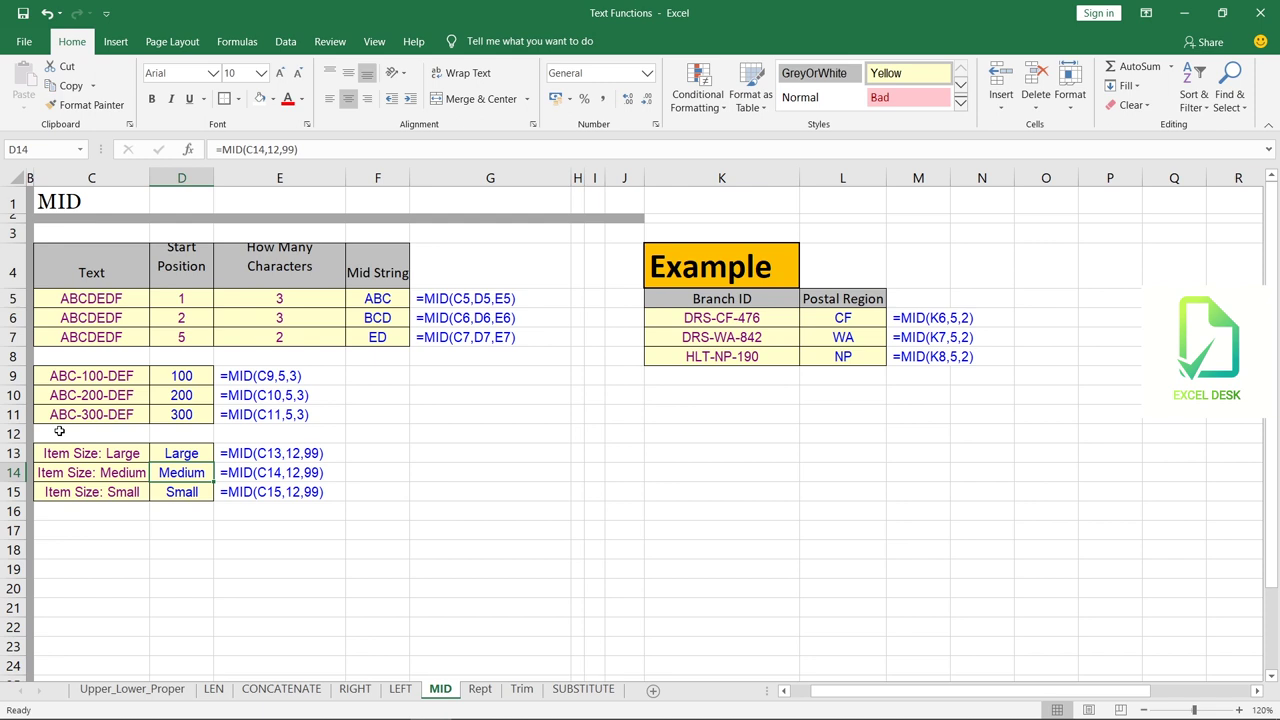
pyautogui.click(822, 314)
pyautogui.hotkey('shift', 'Down')
pyautogui.hotkey('shift', 'Down')
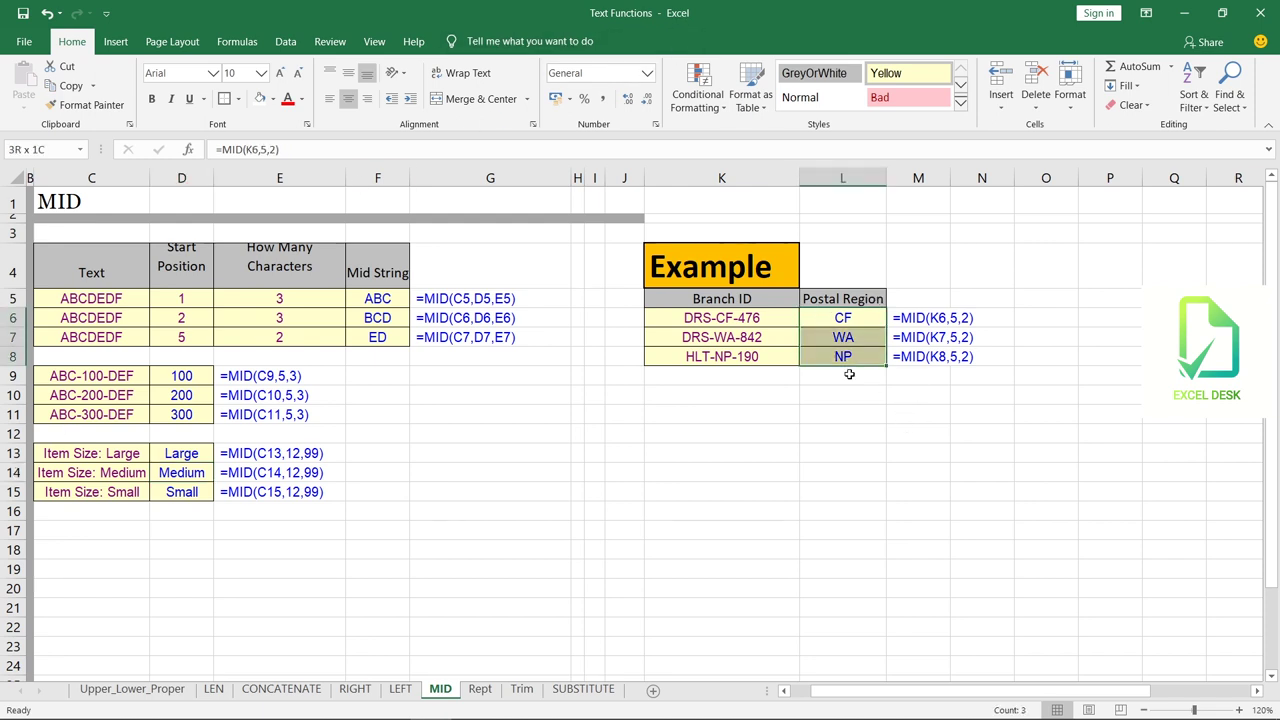
pyautogui.press('Delete')
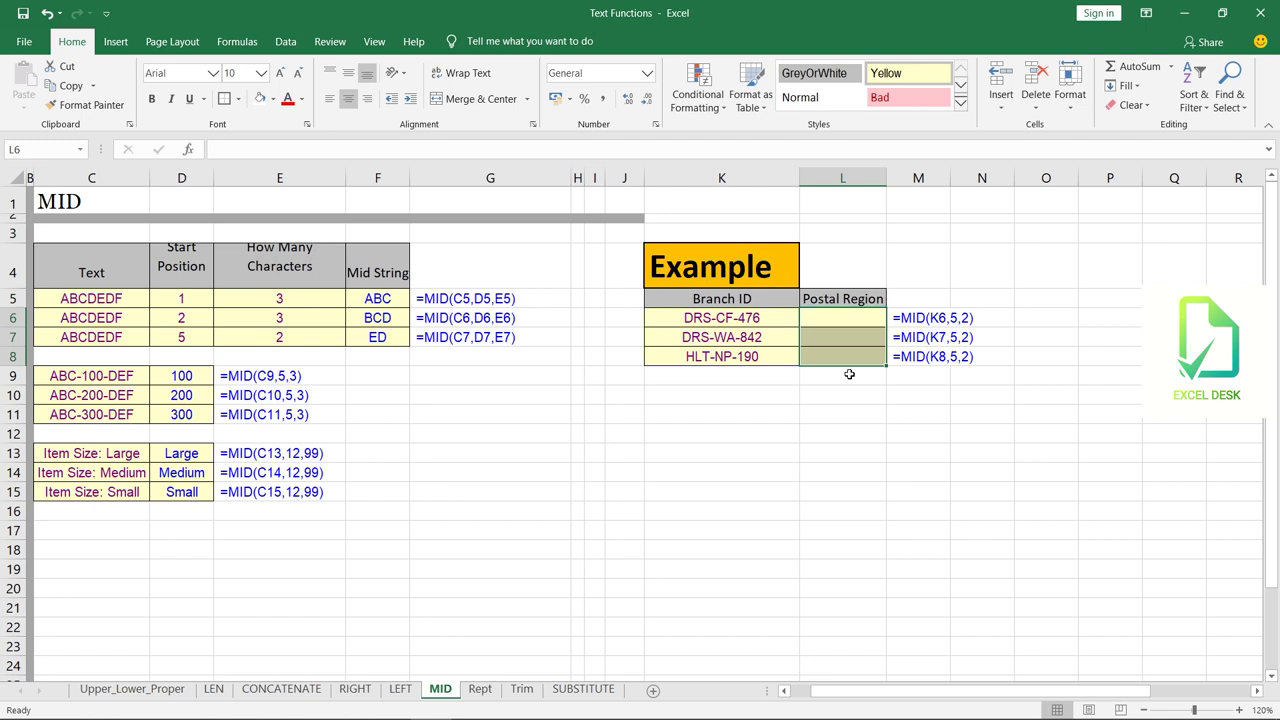
pyautogui.hotkey('shift', 'Up')
pyautogui.hotkey('shift', 'Up')
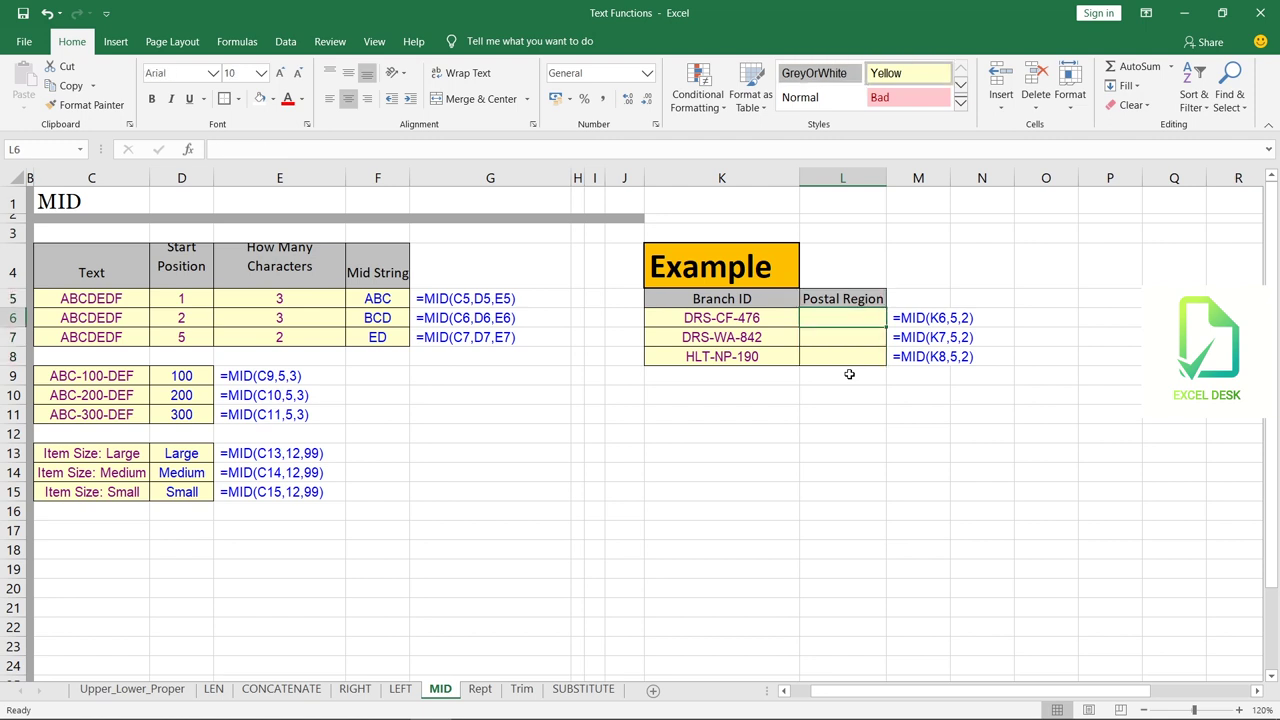
# Enter =MID(K6,5,2) in L6 and fill it down the Postal Region column.
pyautogui.write('=mid')
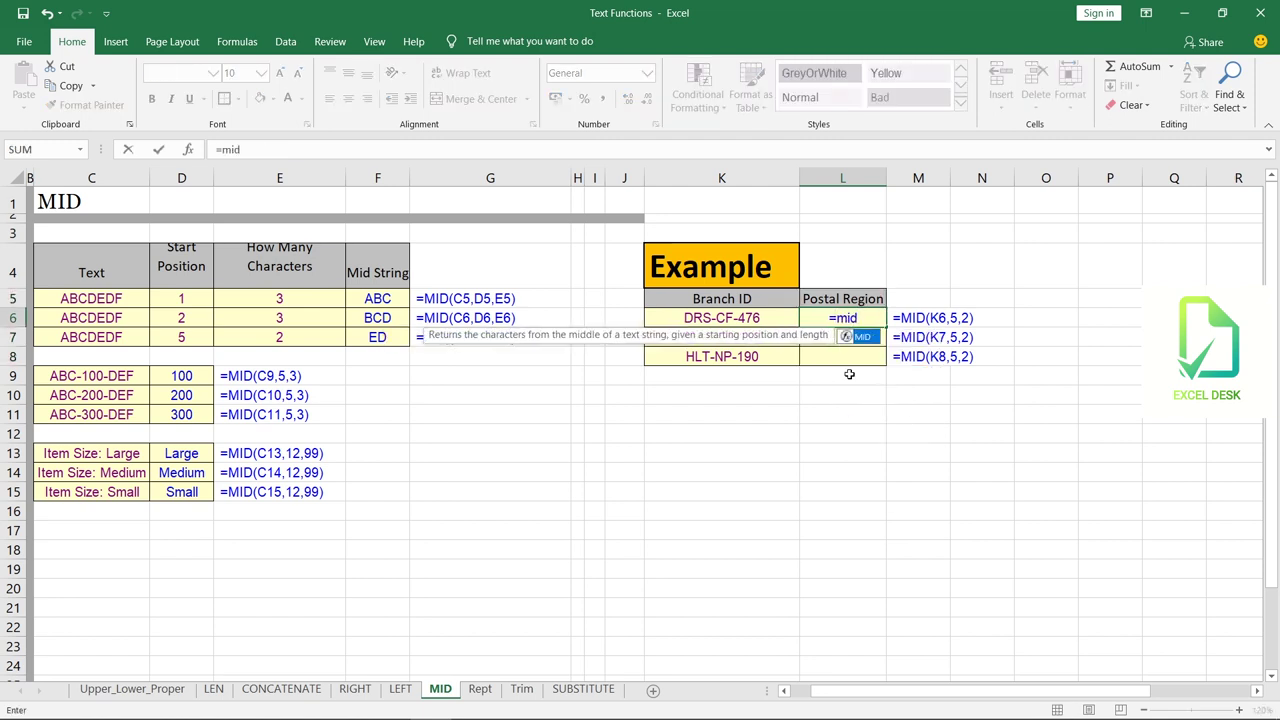
pyautogui.write('(')
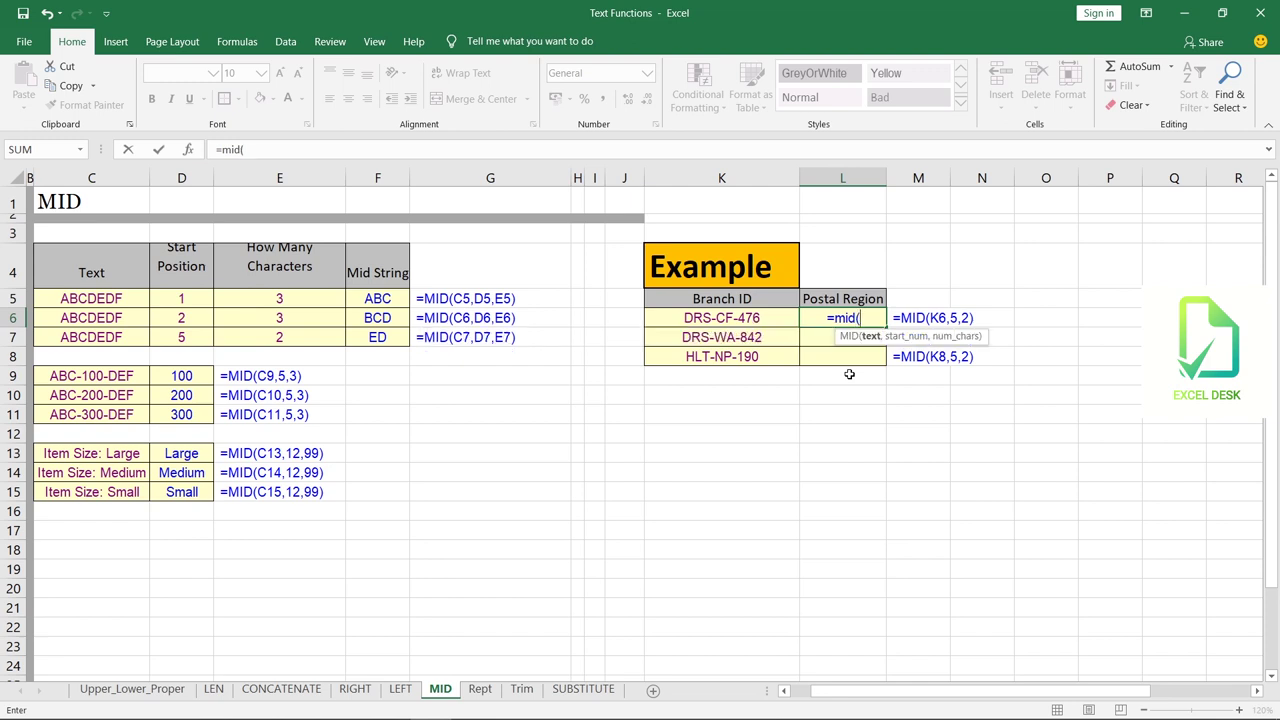
pyautogui.press('Left')
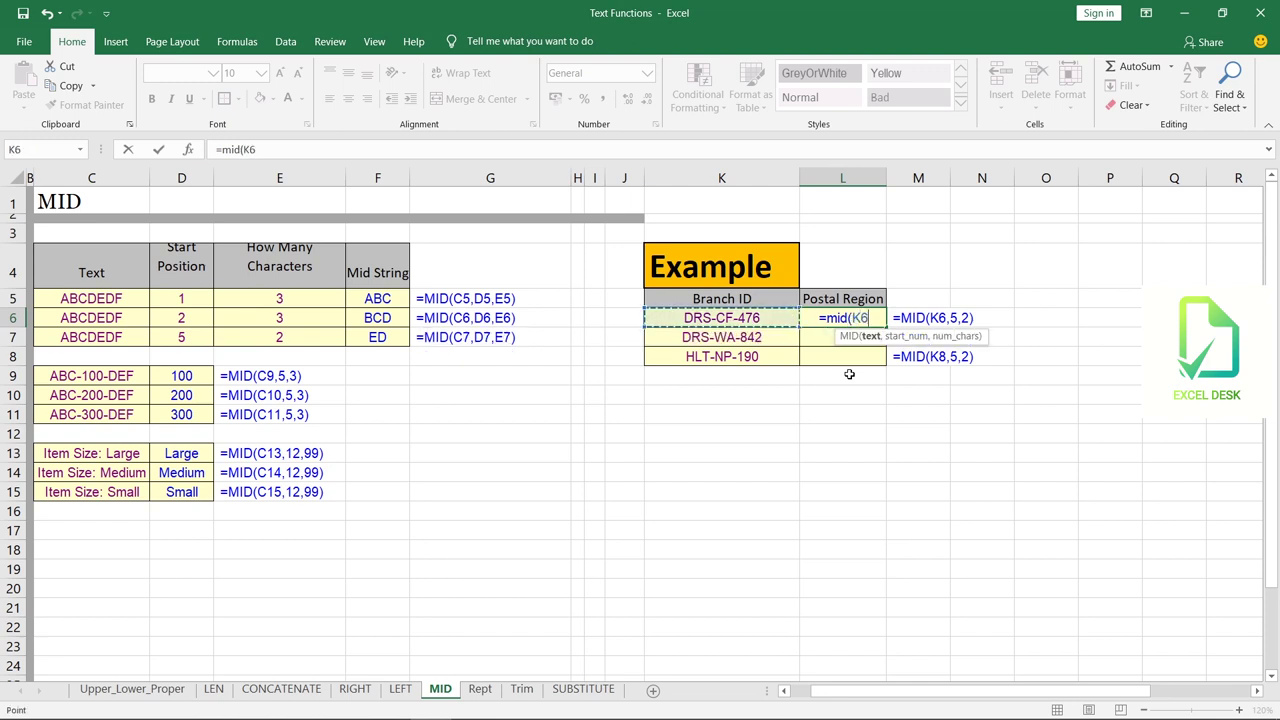
pyautogui.write(',5,')
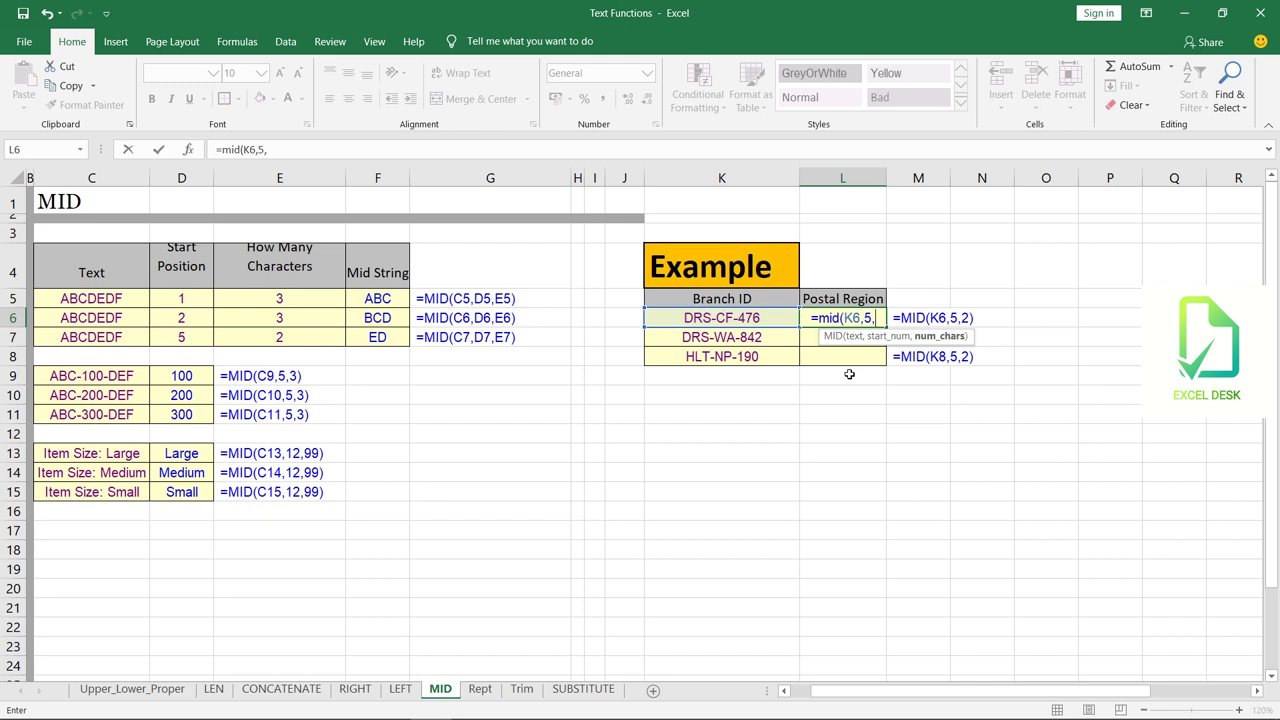
pyautogui.write('2)')
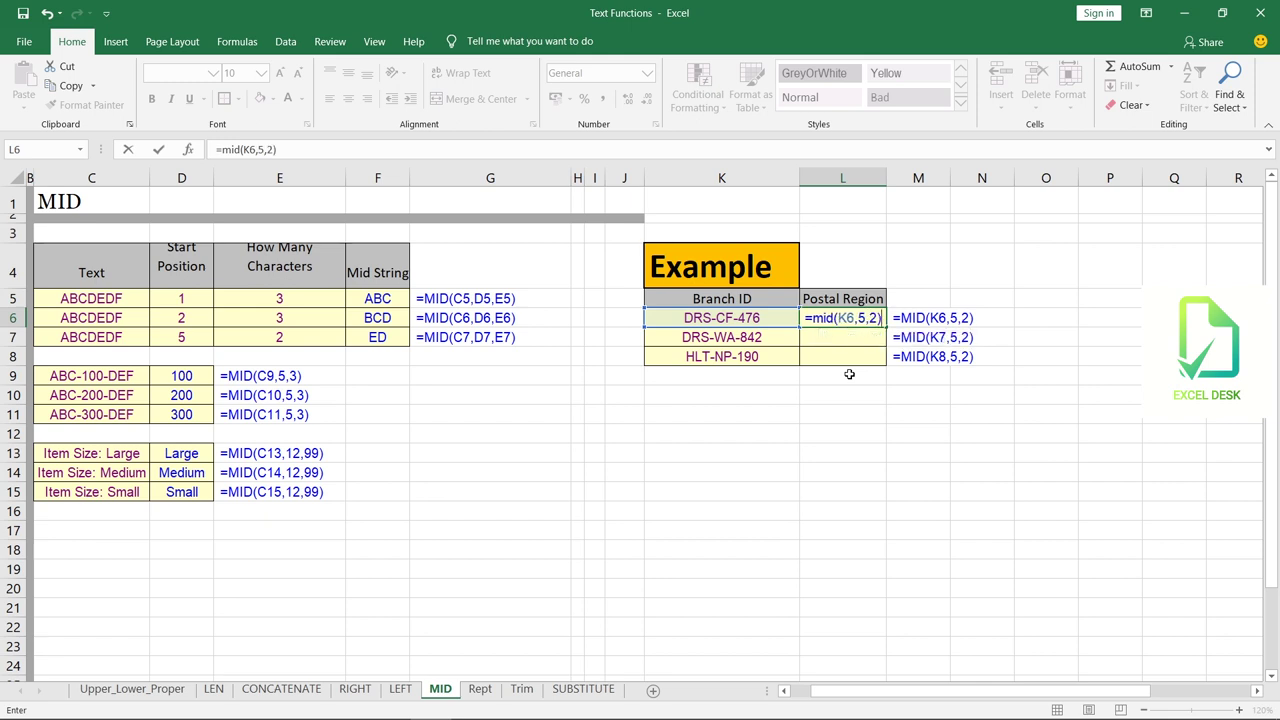
pyautogui.press('Return')
pyautogui.press('Right')
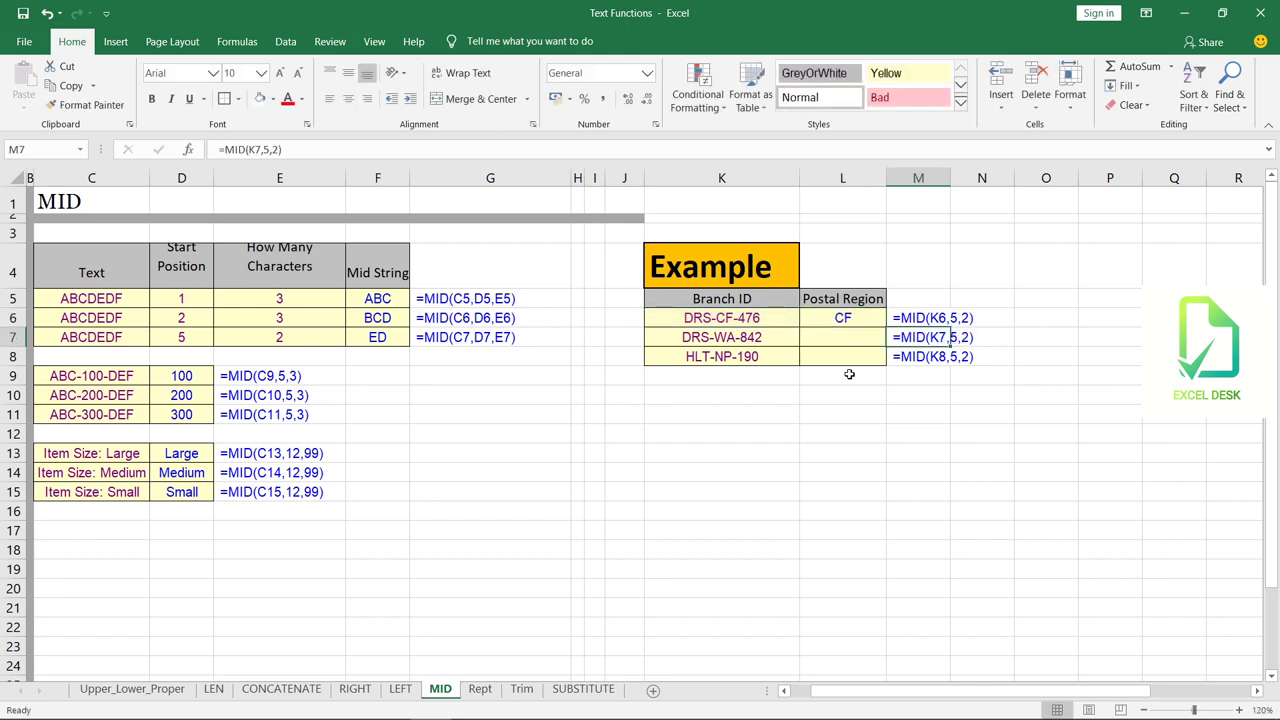
pyautogui.press('Left')
pyautogui.press('Up')
pyautogui.hotkey('shift', 'Down')
pyautogui.hotkey('shift', 'Down')
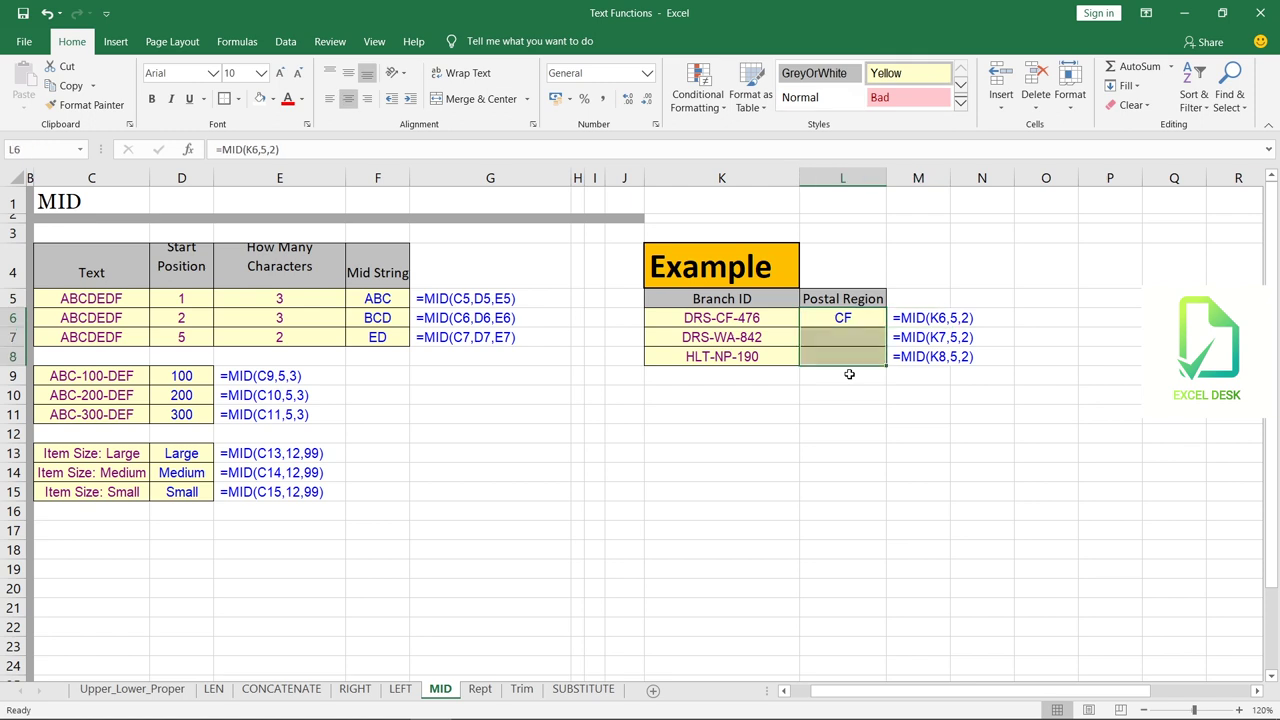
pyautogui.hotkey('ctrl', 'd')
# Enter =MID(C13,12,99) in D13 to extract the item size Large.
pyautogui.click(181, 453)
pyautogui.write('=mid(')
pyautogui.click(91, 453)
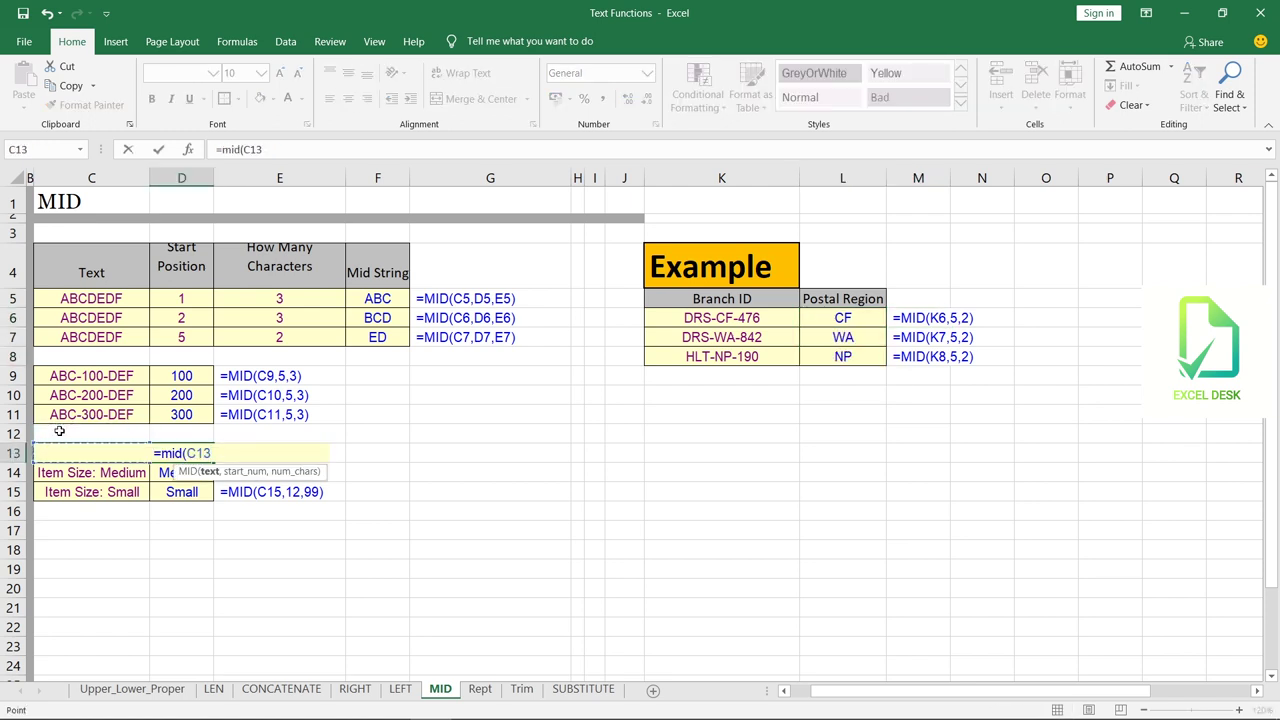
pyautogui.write(',12')
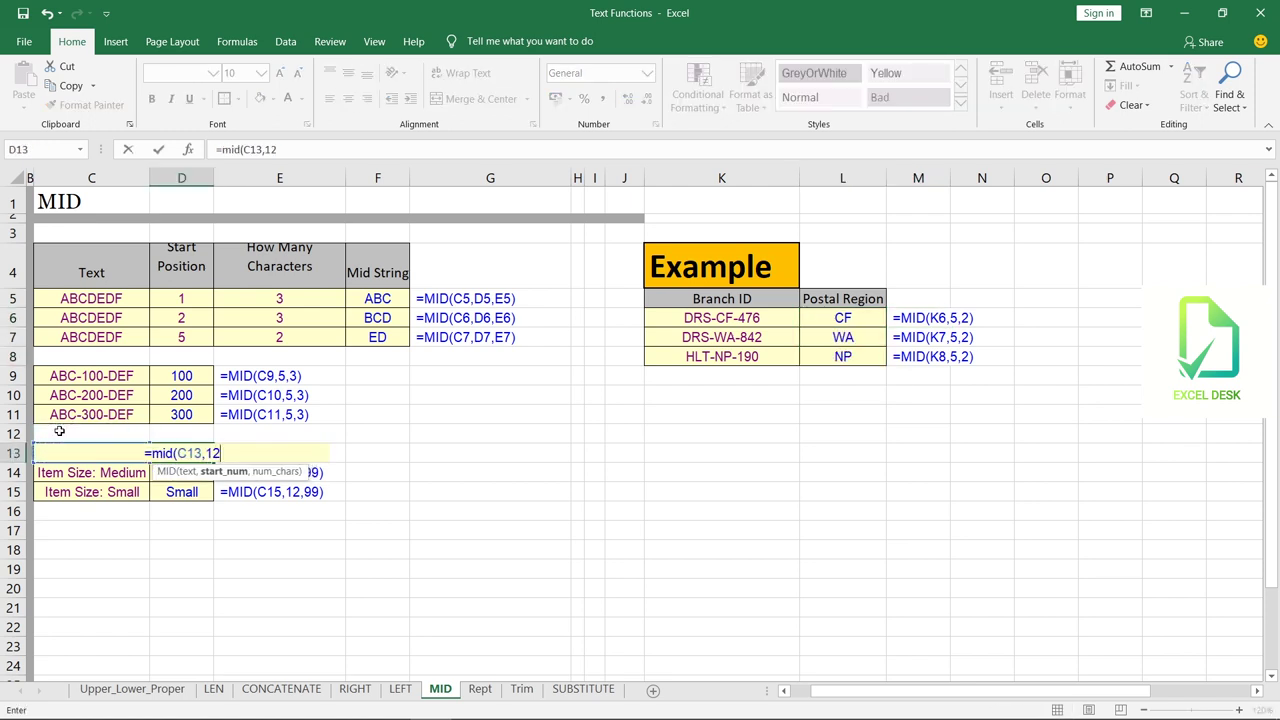
pyautogui.write(',99')
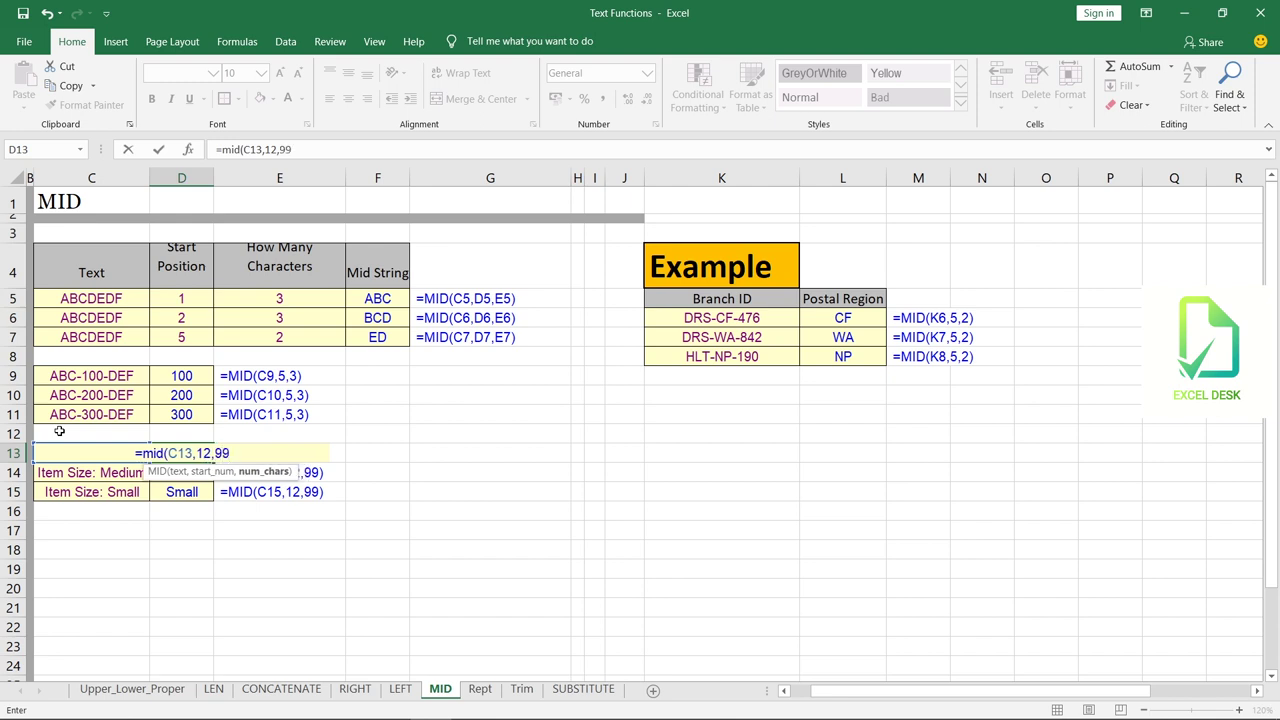
pyautogui.write(')')
pyautogui.press('Return')
# Re-clear L6:L8 and re-enter =MID(K6,5,2), returning region code CF, then reselect the column.
pyautogui.moveTo(843, 317); pyautogui.dragTo(849, 356)
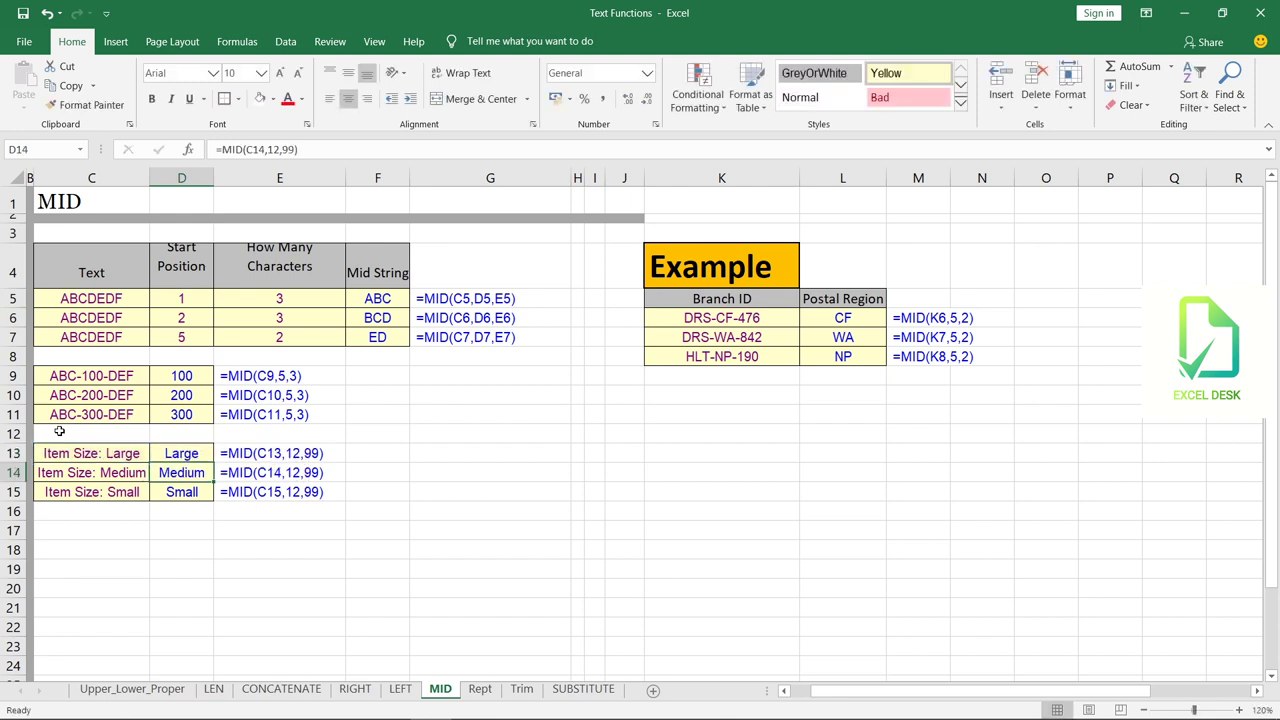
pyautogui.press('Delete')
pyautogui.write('=mid(')
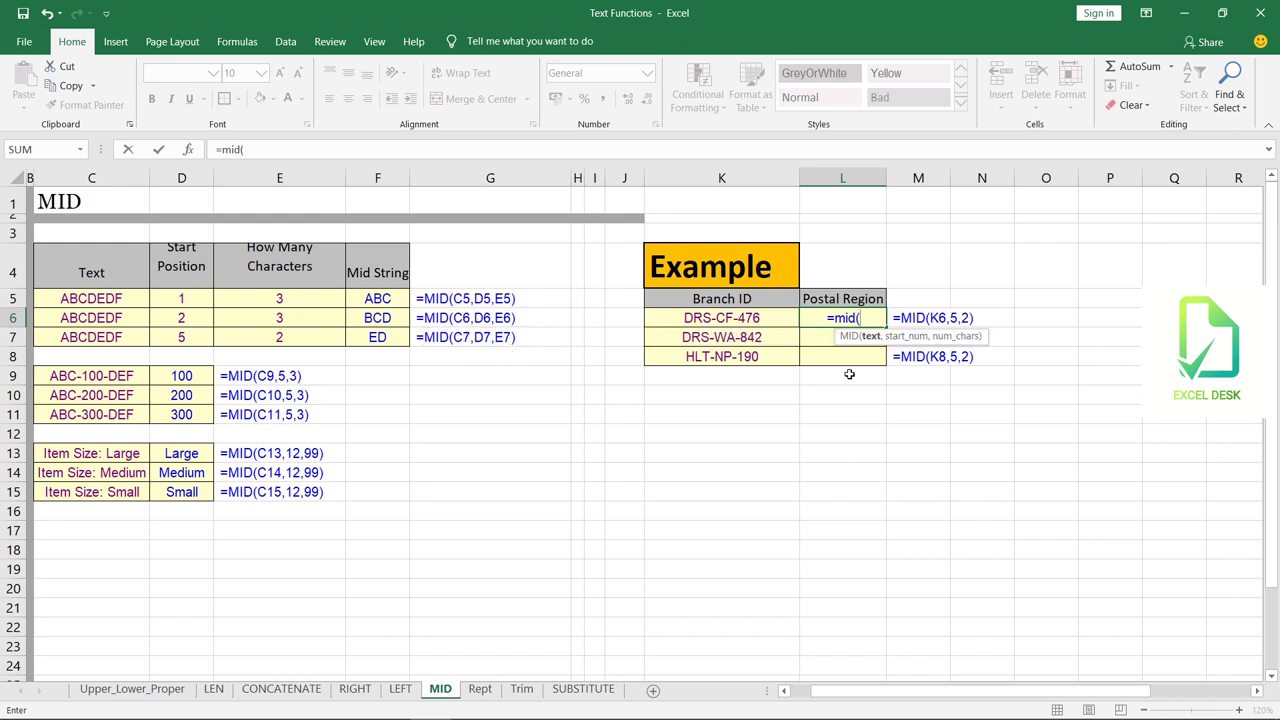
pyautogui.press('Left')
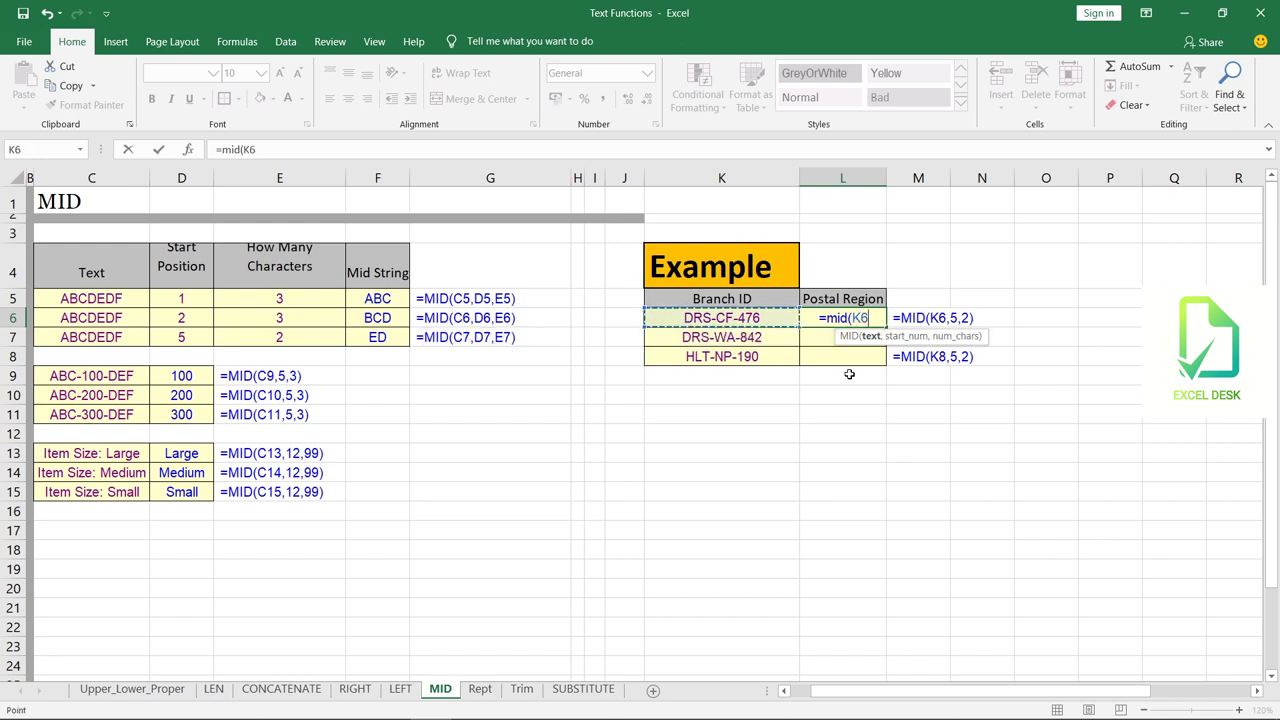
pyautogui.write(',5,')
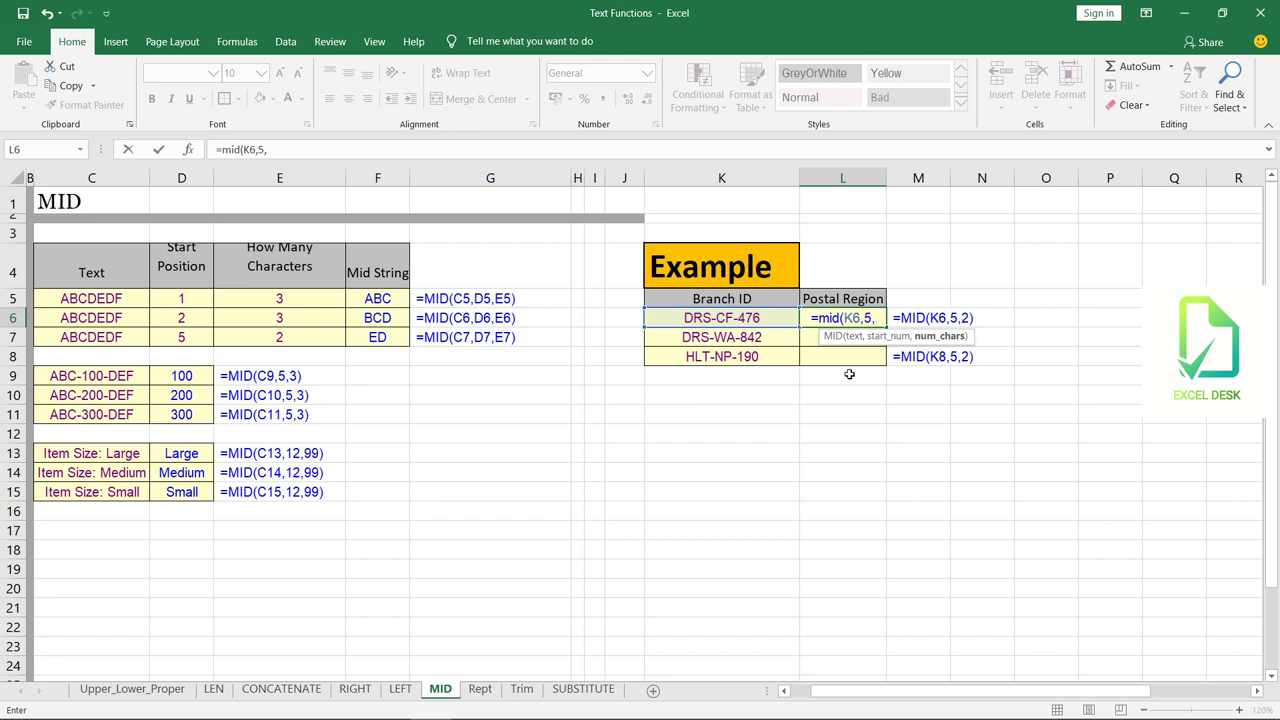
pyautogui.write('2)')
pyautogui.press('Return')
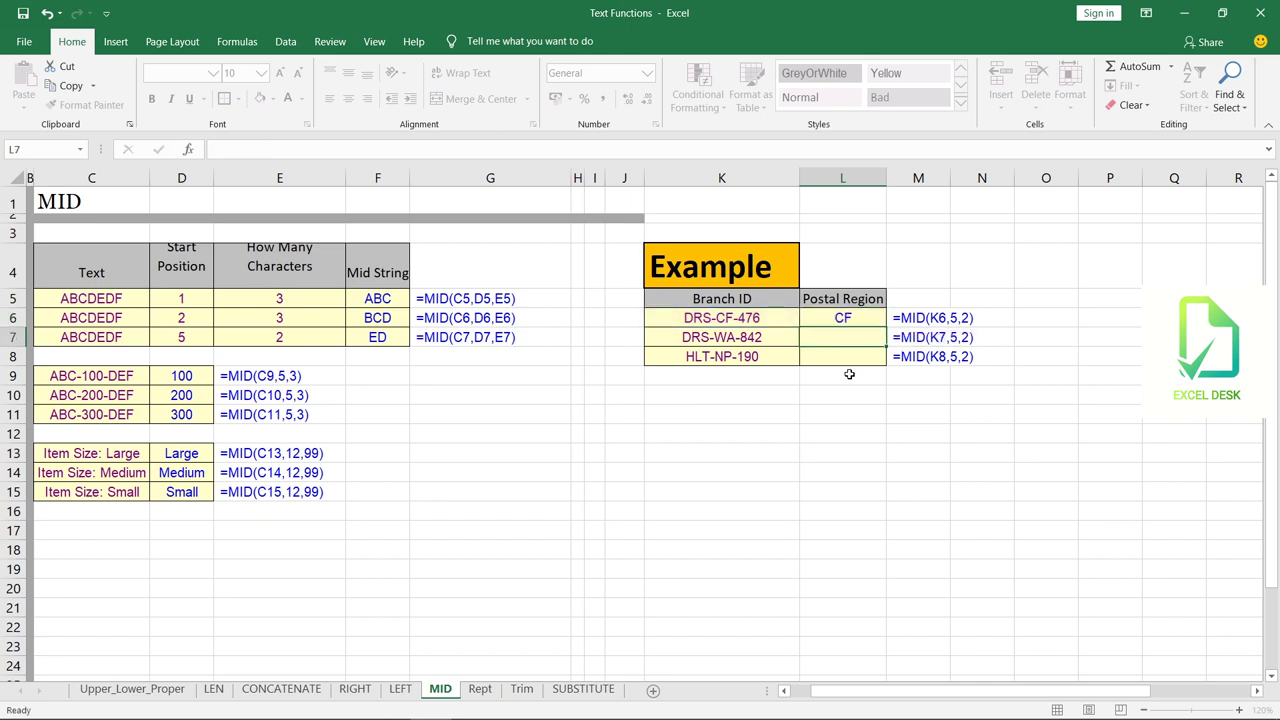
pyautogui.press('Right')
pyautogui.press('Up')
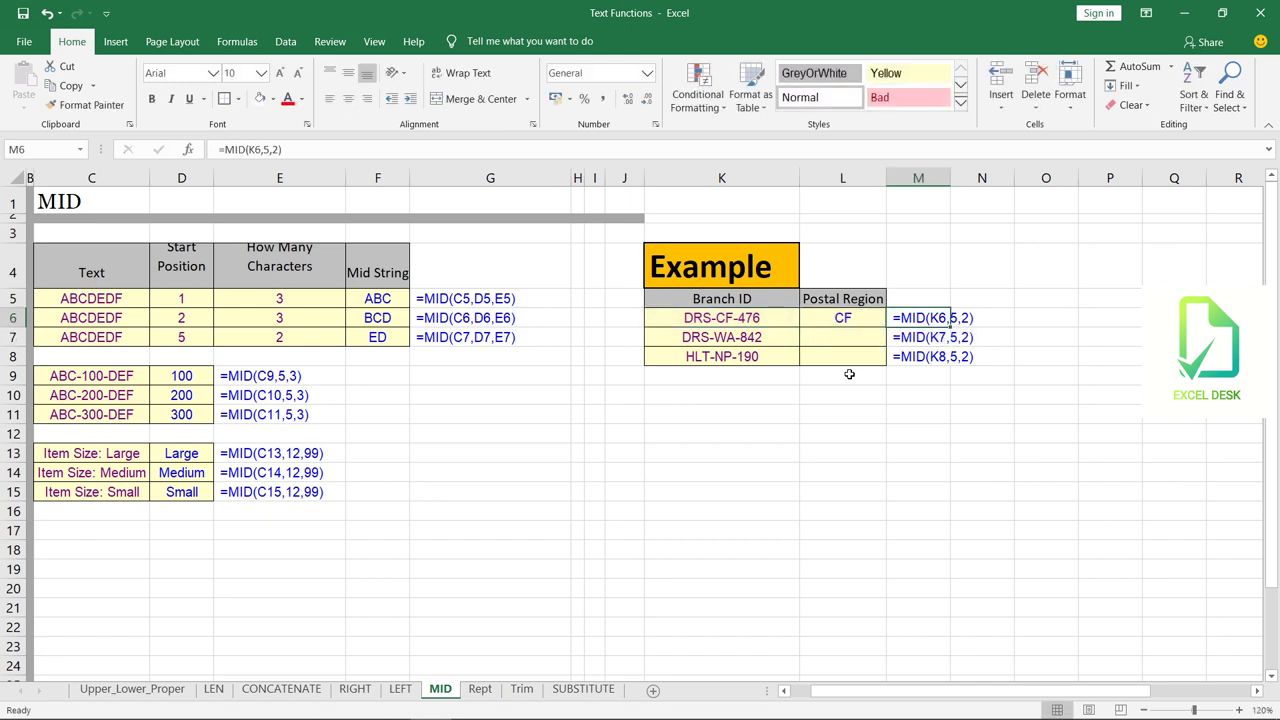
pyautogui.press('Left')
pyautogui.hotkey('shift', 'Down')
pyautogui.hotkey('shift', 'Down')
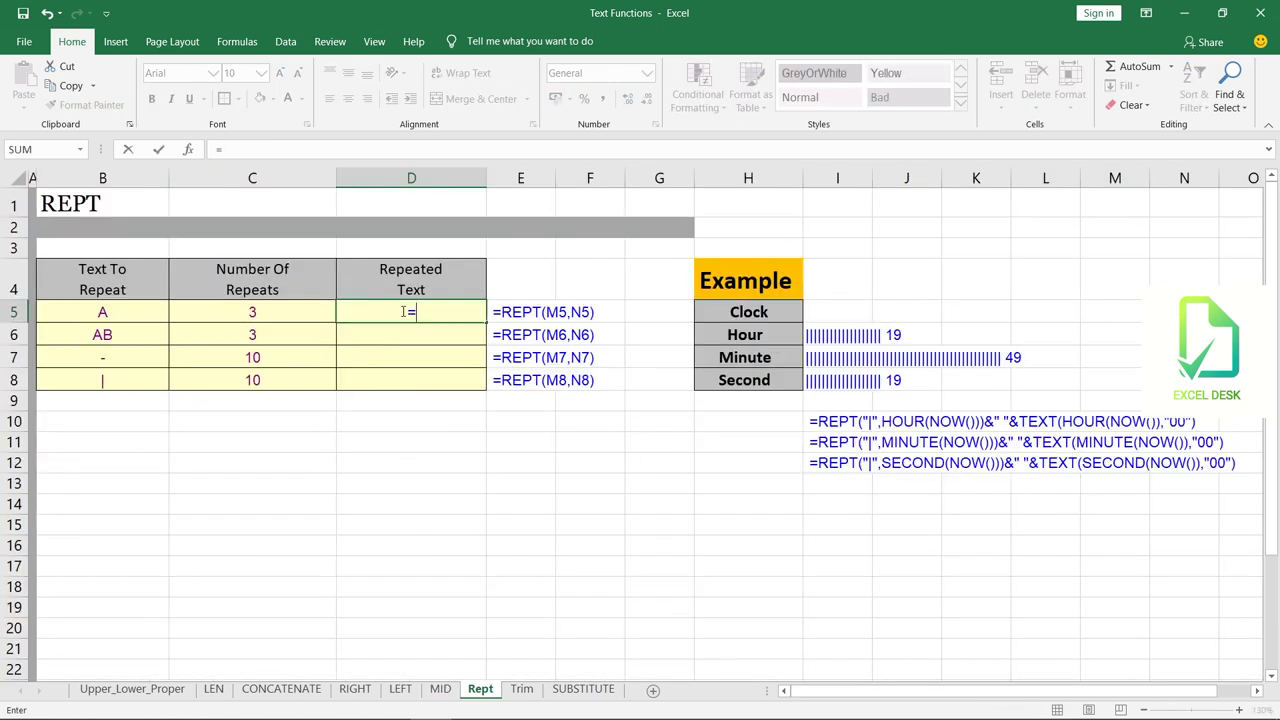
# Enter =REPT(B5,C5) in D5 and fill it down to D8.
pyautogui.write('rept')
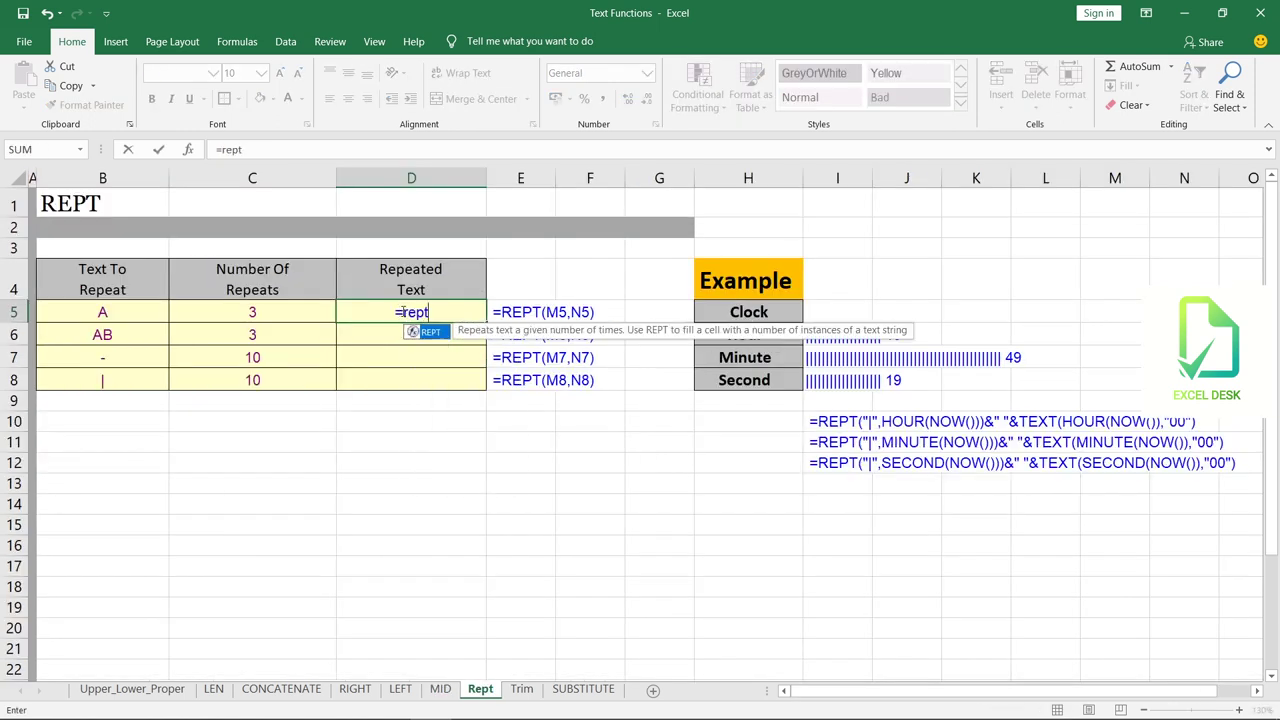
pyautogui.write('(')
pyautogui.press('Left')
pyautogui.press('Left')
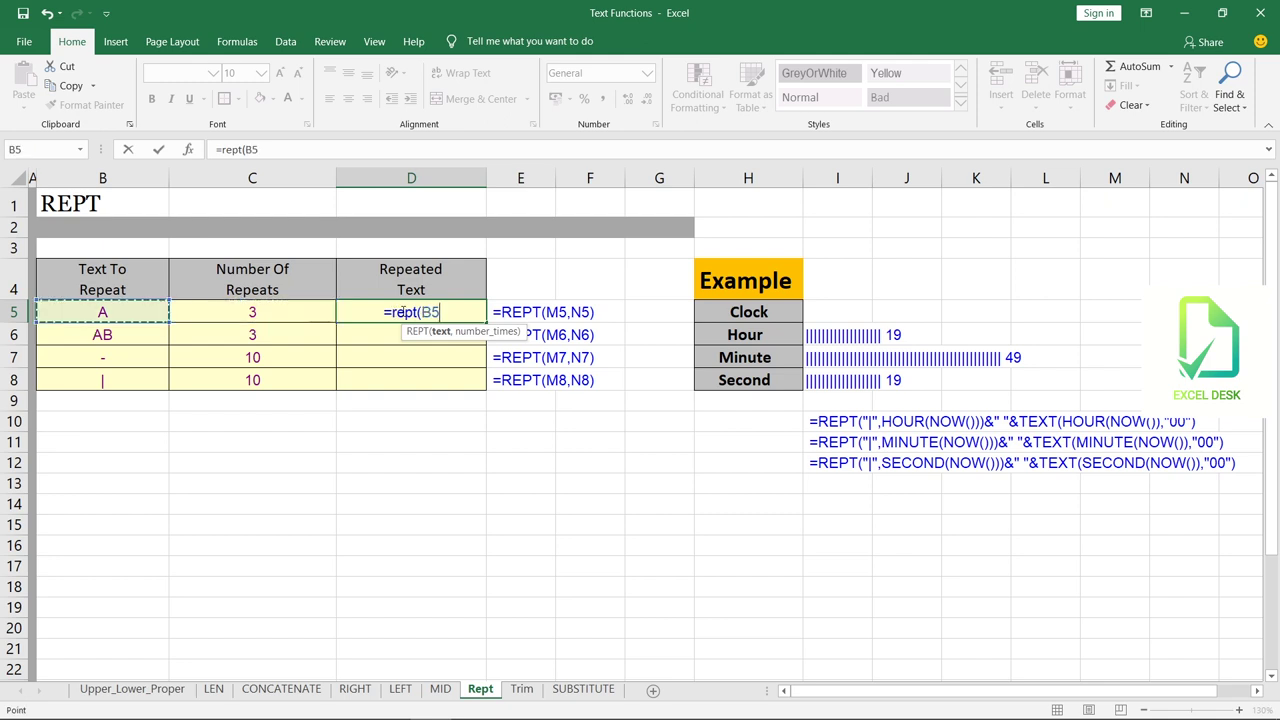
pyautogui.write(',')
pyautogui.press('Left')
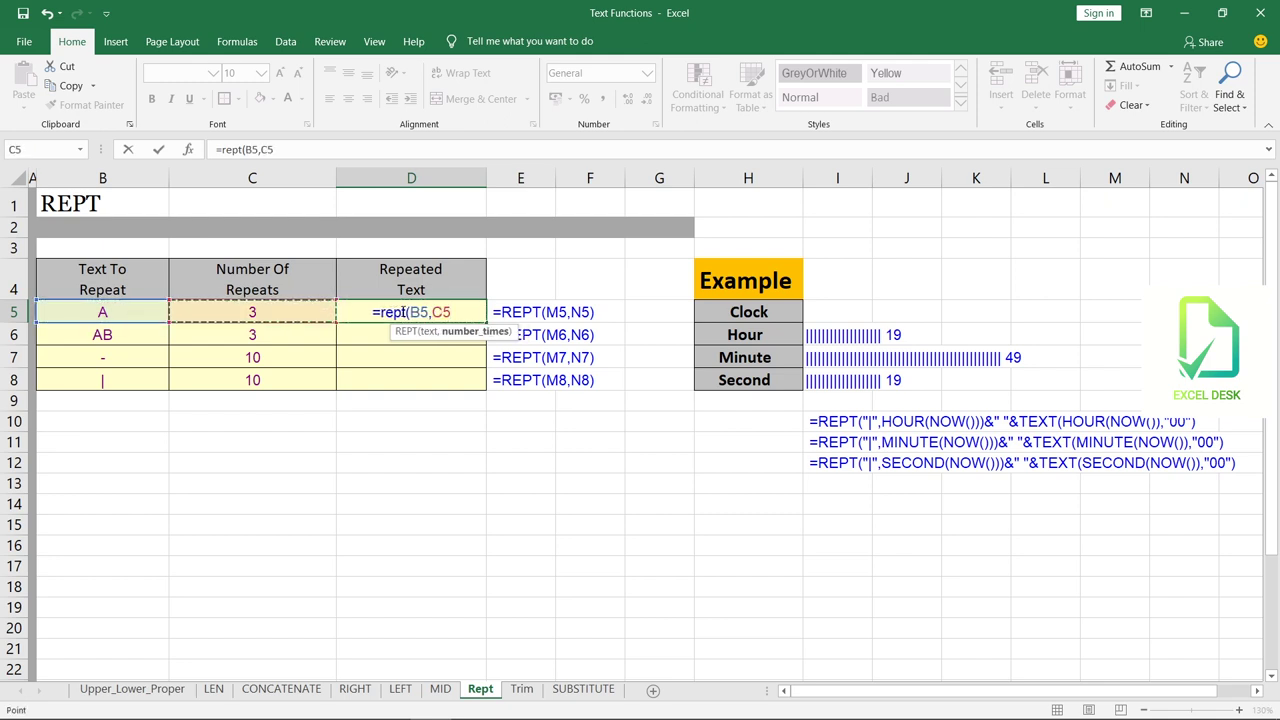
pyautogui.write(')')
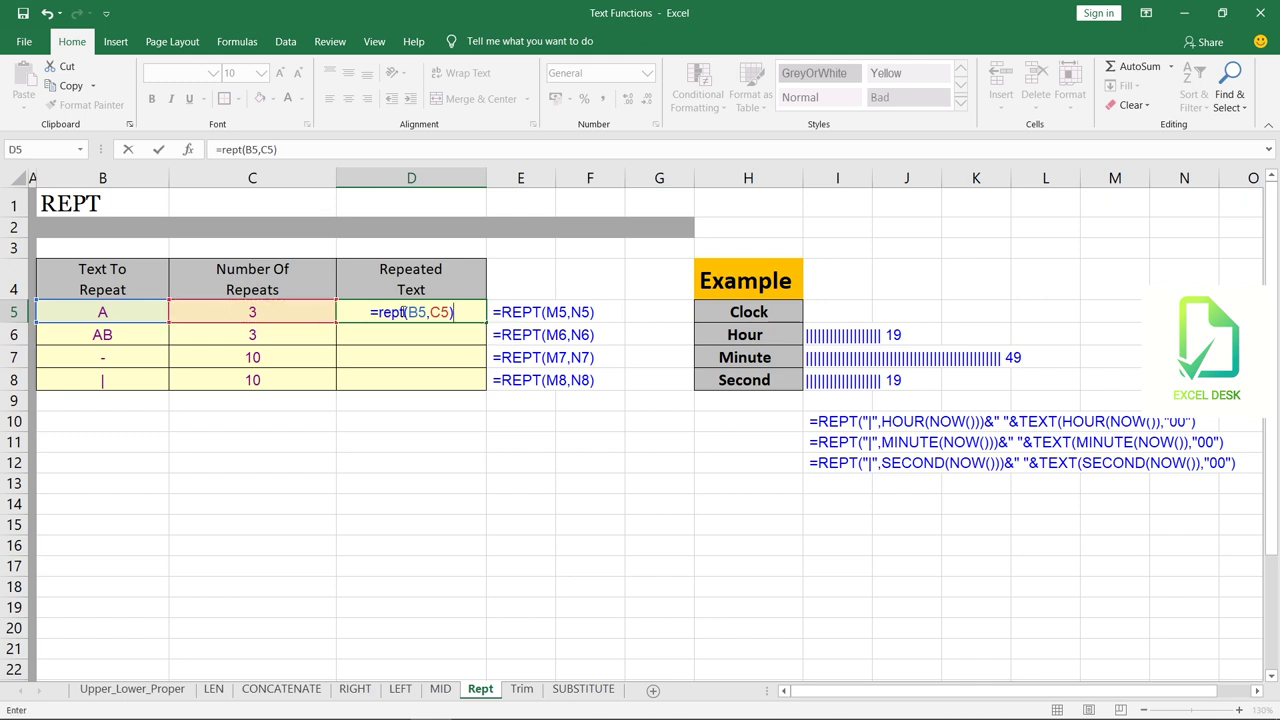
pyautogui.press('Return')
pyautogui.press('Right')
pyautogui.click(401, 312)
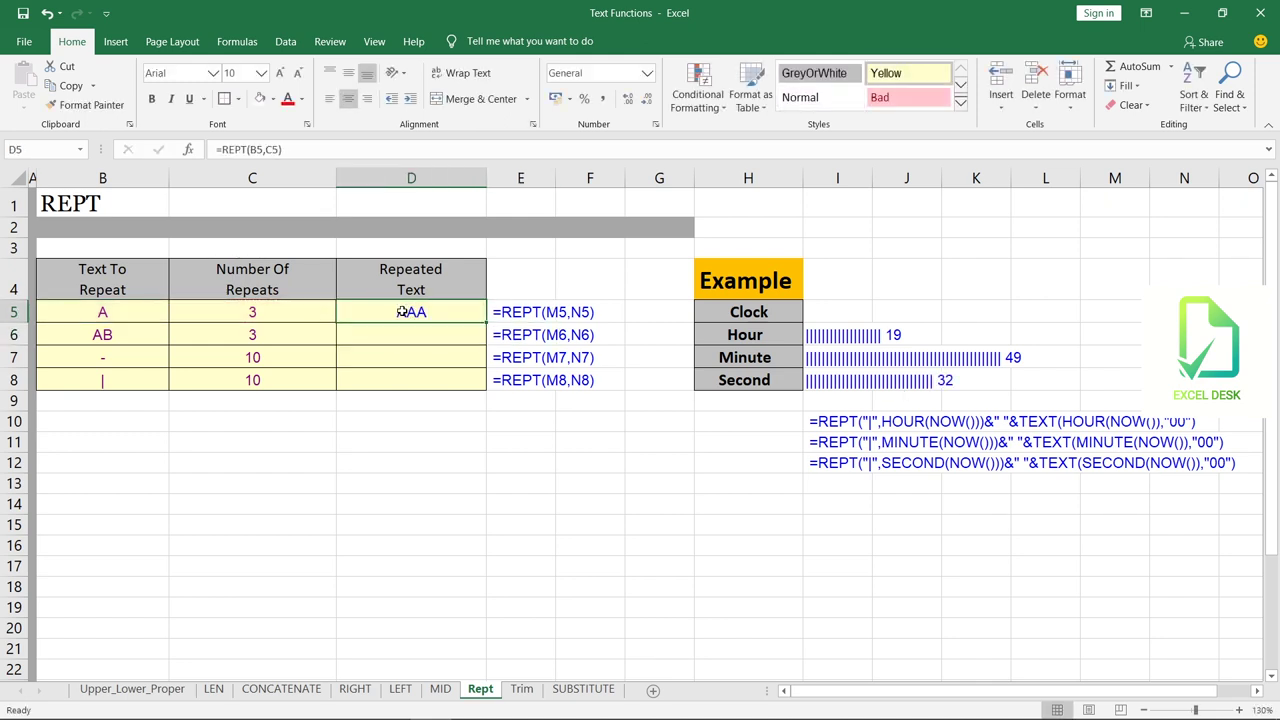
pyautogui.hotkey('shift', 'Down')
pyautogui.hotkey('shift', 'Down')
pyautogui.hotkey('shift', 'Down')
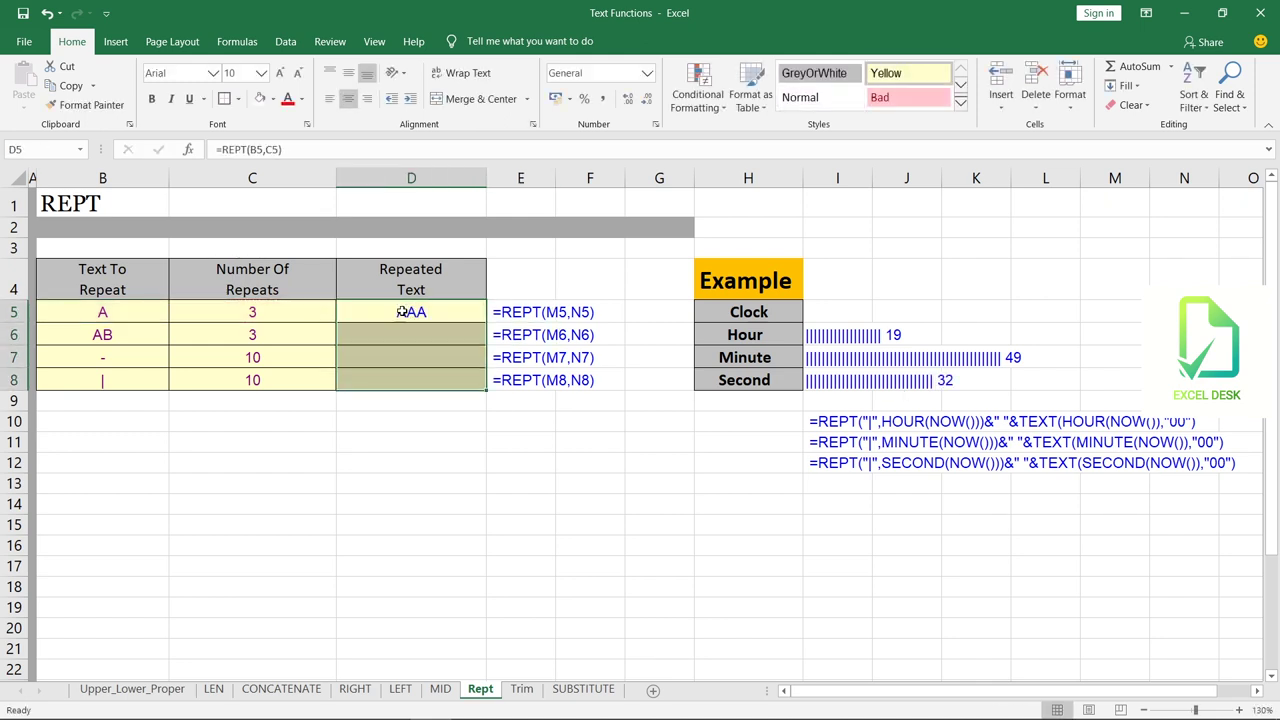
pyautogui.hotkey('ctrl', 'd')
# Paste the REPT/NOW hour, minute and second clock bar formulas into I6, I7 and I8.
pyautogui.doubleClick(837, 331)
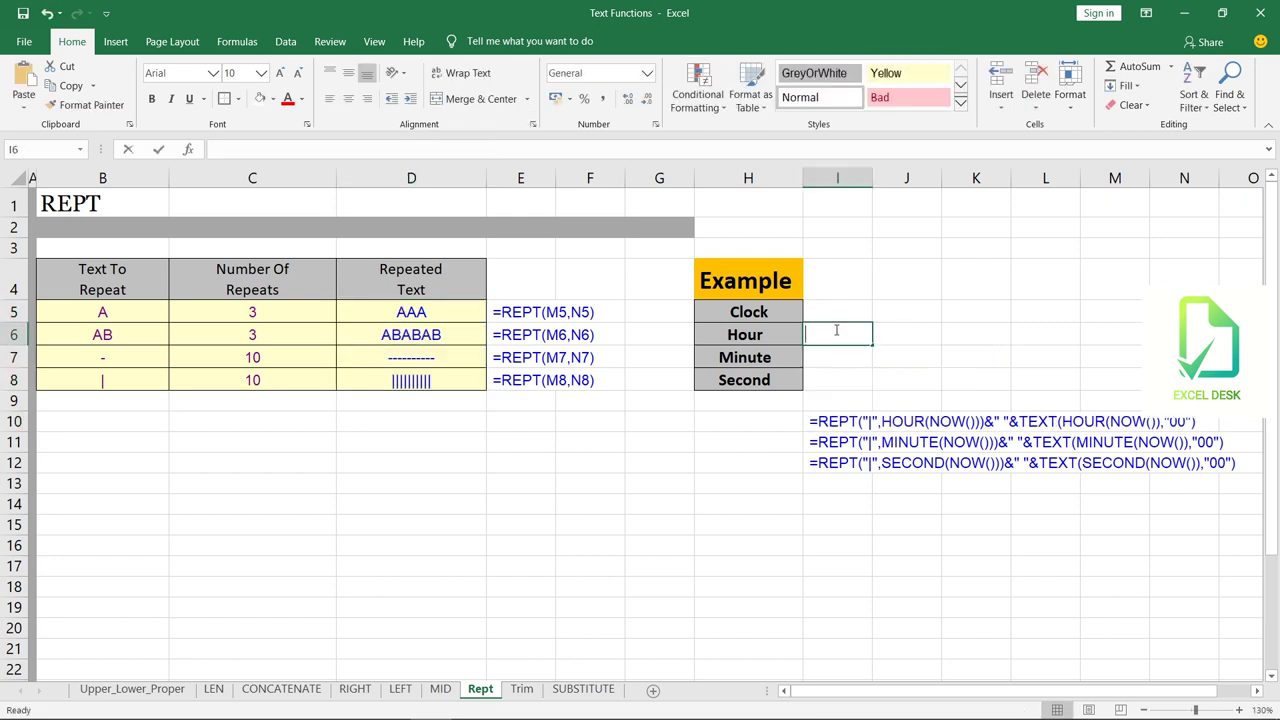
pyautogui.hotkey('ctrl', 'v')
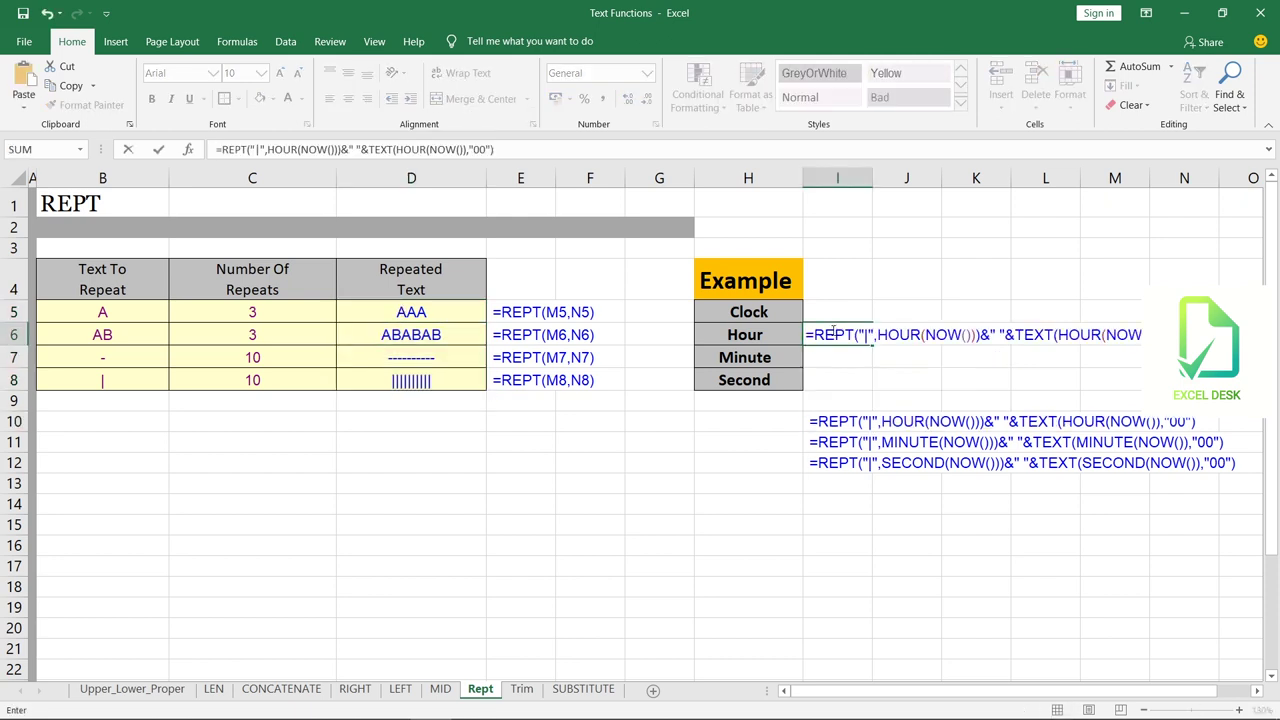
pyautogui.press('Return')
pyautogui.doubleClick(838, 356)
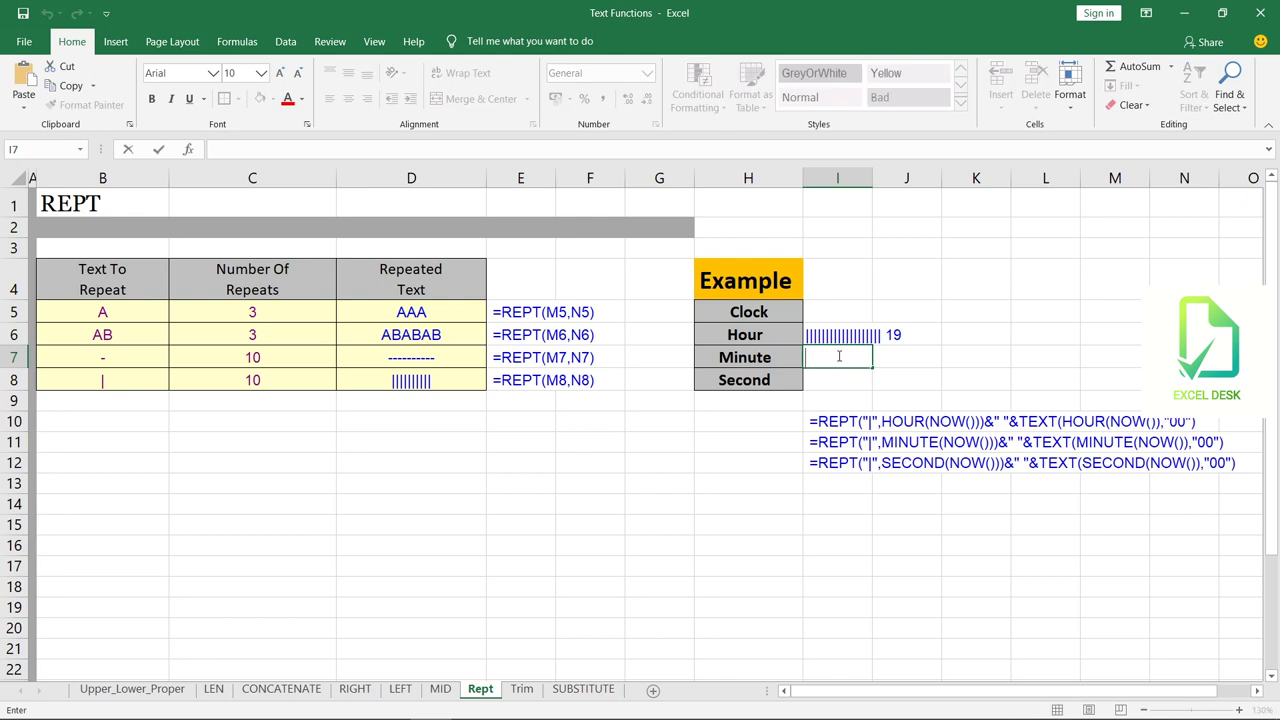
pyautogui.hotkey('ctrl', 'v')
pyautogui.press('Return')
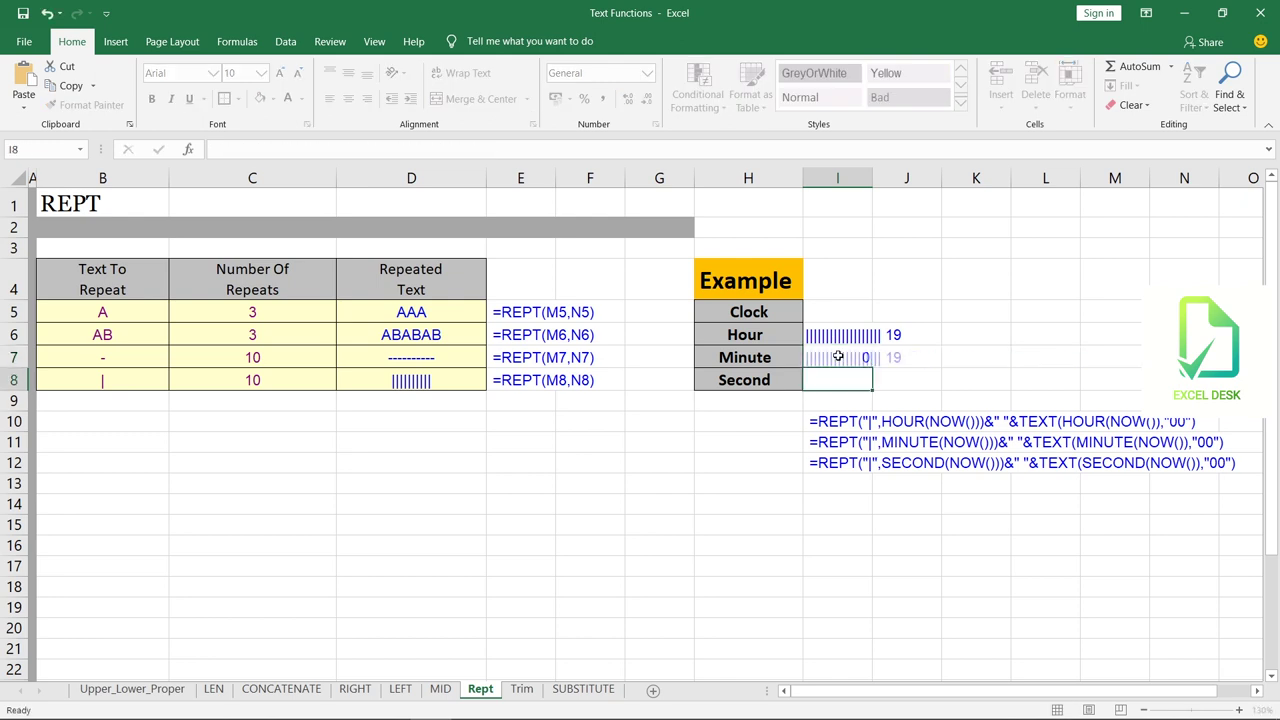
pyautogui.doubleClick(814, 379)
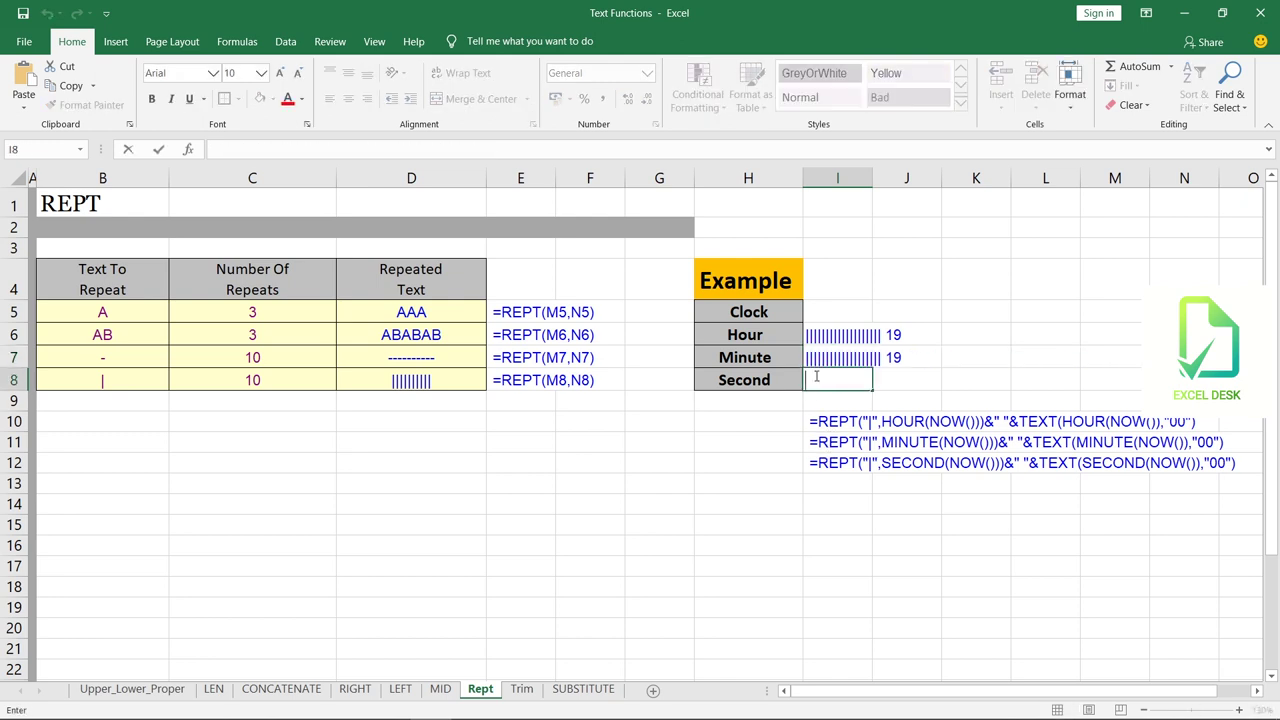
pyautogui.hotkey('ctrl', 'v')
pyautogui.press('Return')
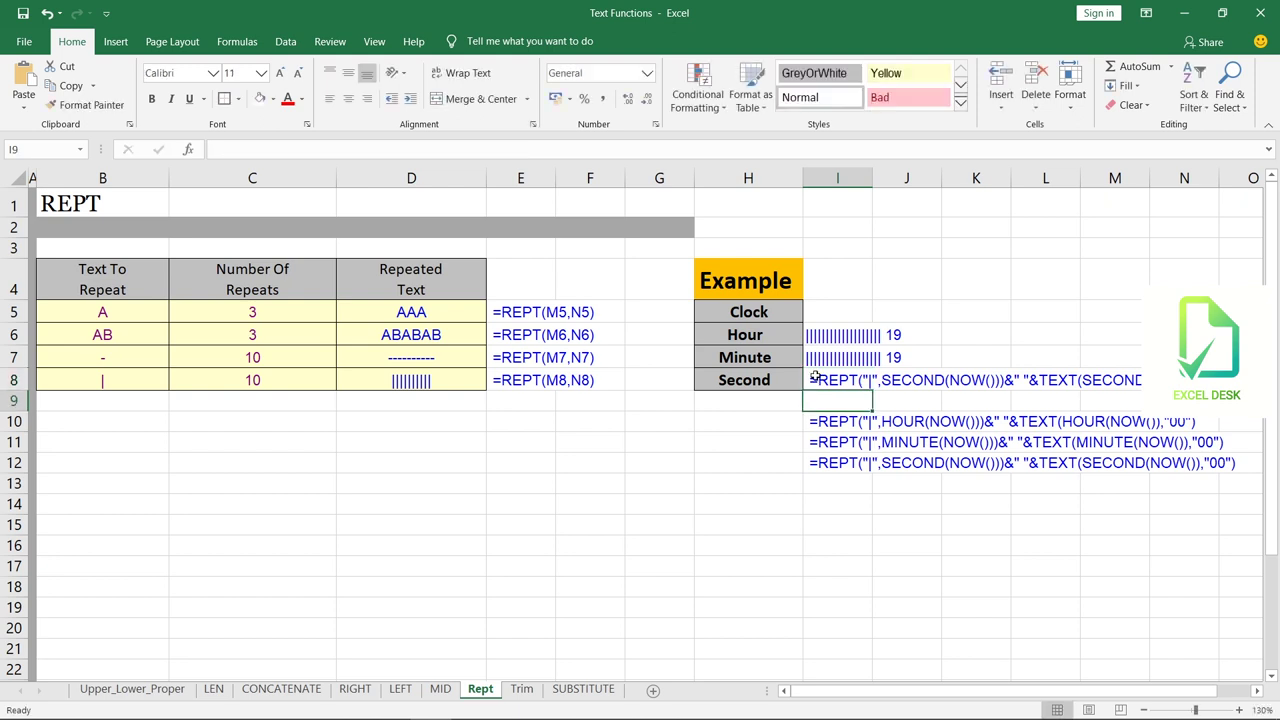
pyautogui.click(814, 379)
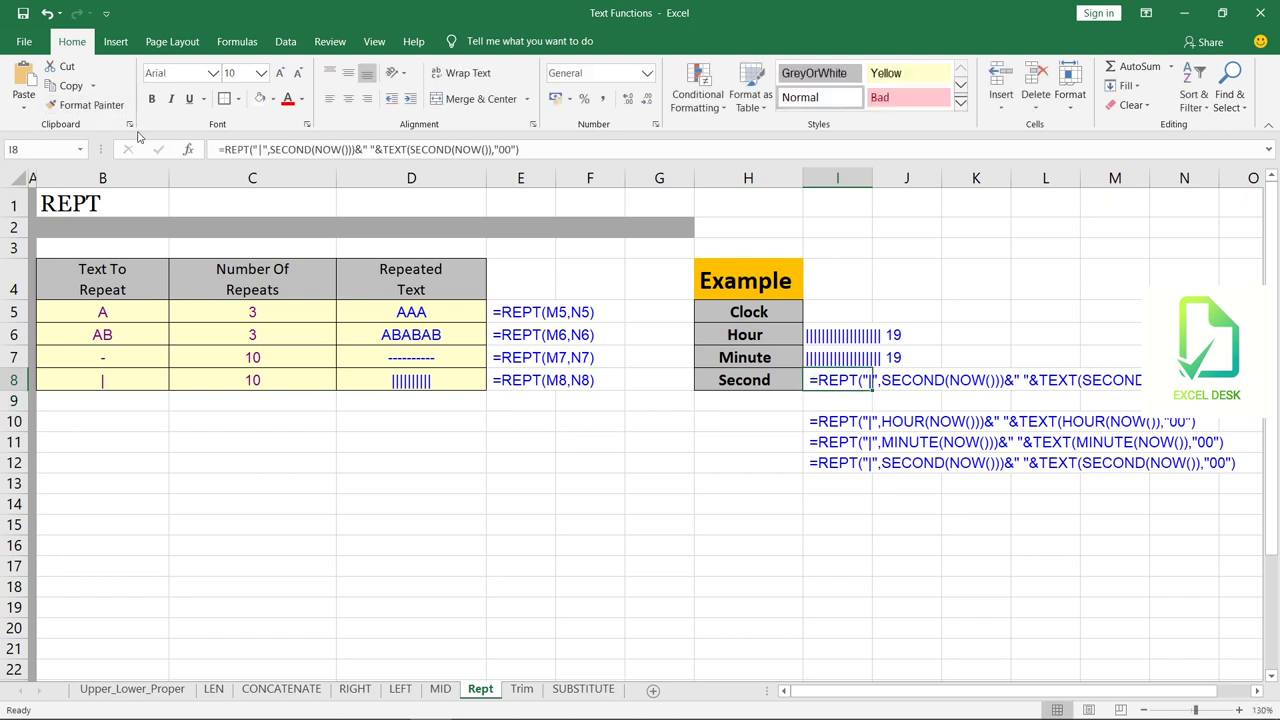
pyautogui.click(217, 148)
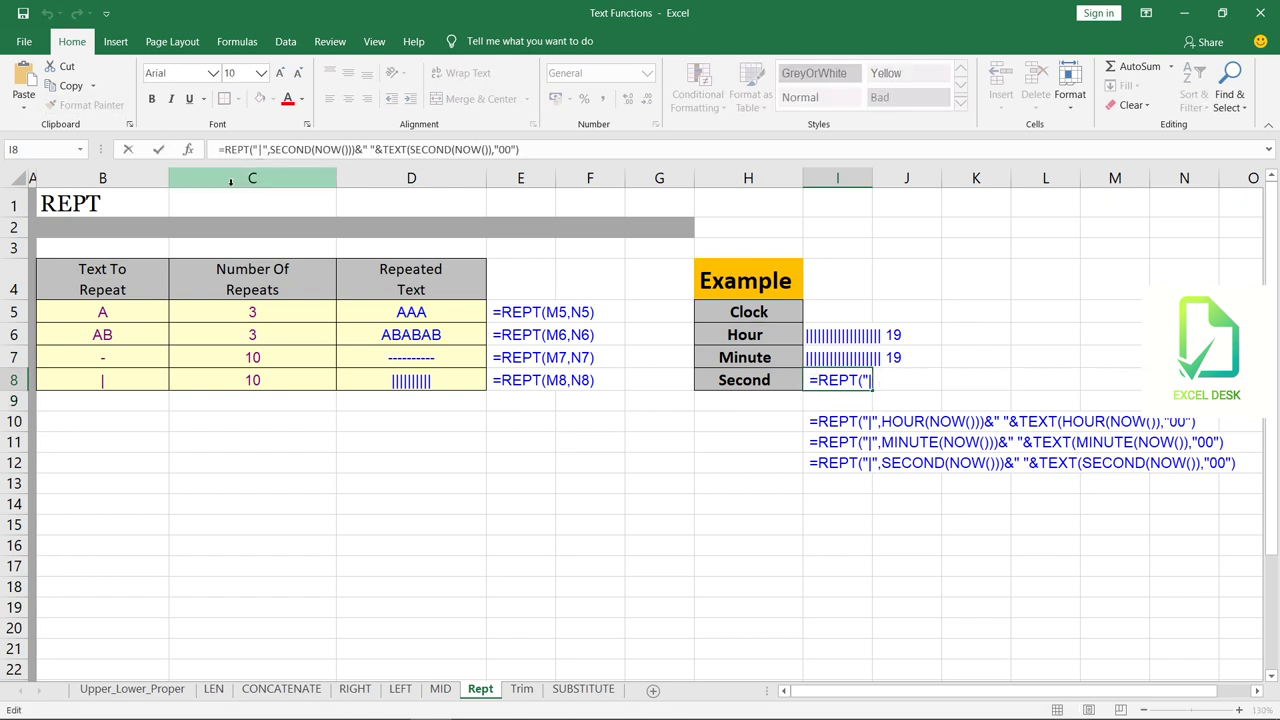
pyautogui.press('Return')
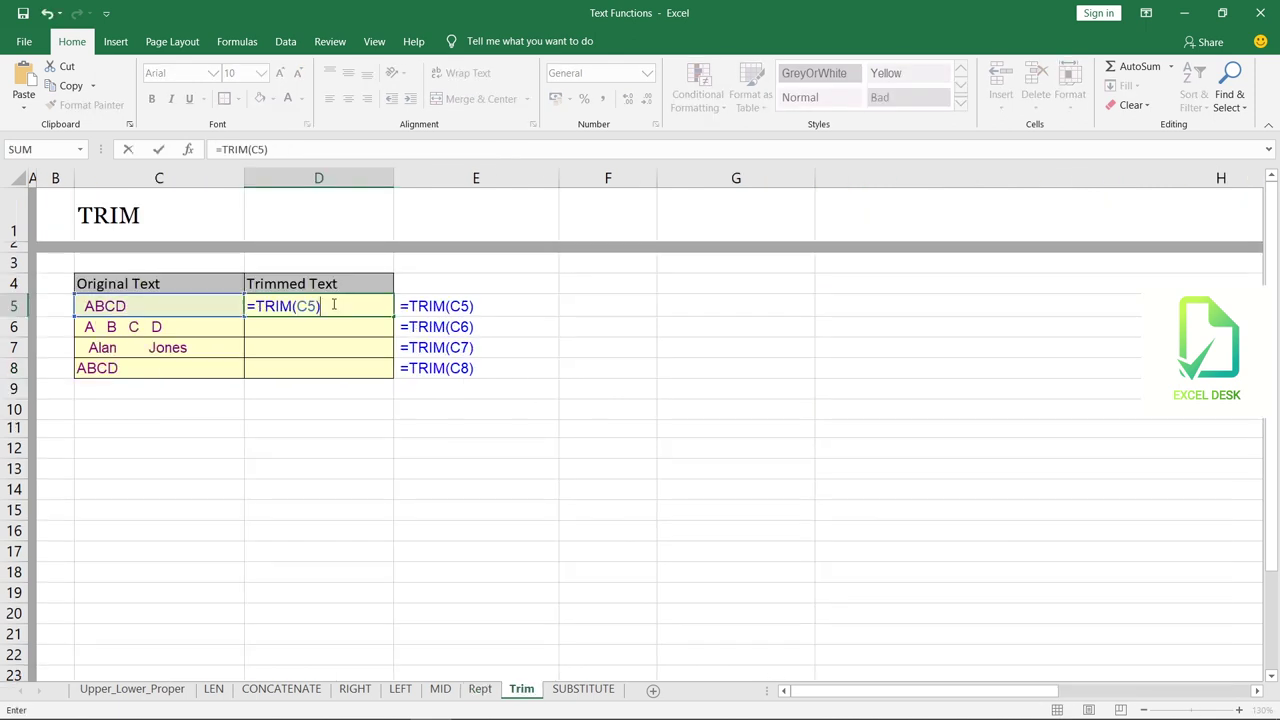
# Commit =TRIM(C5) in D5 on the Trim sheet and fill it down to D8.
pyautogui.press('Return')
pyautogui.press('Right')
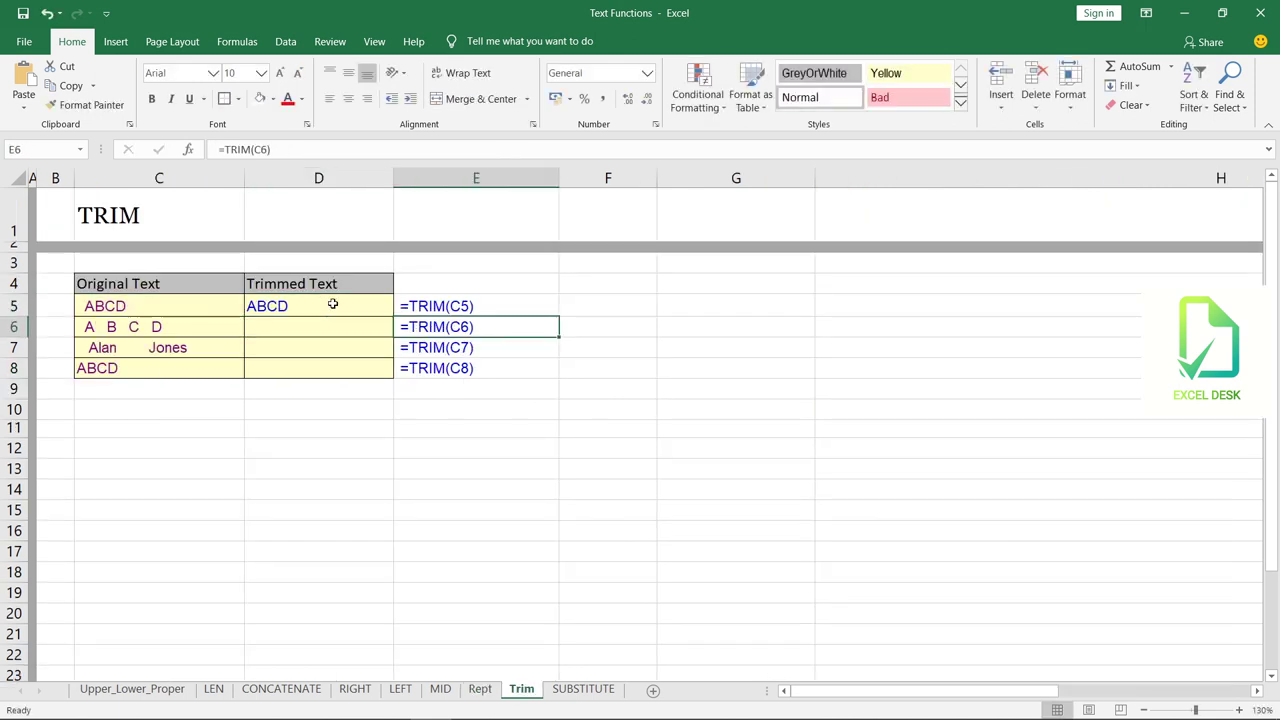
pyautogui.click(333, 304)
pyautogui.hotkey('shift', 'Down')
pyautogui.hotkey('shift', 'Down')
pyautogui.hotkey('shift', 'Down')
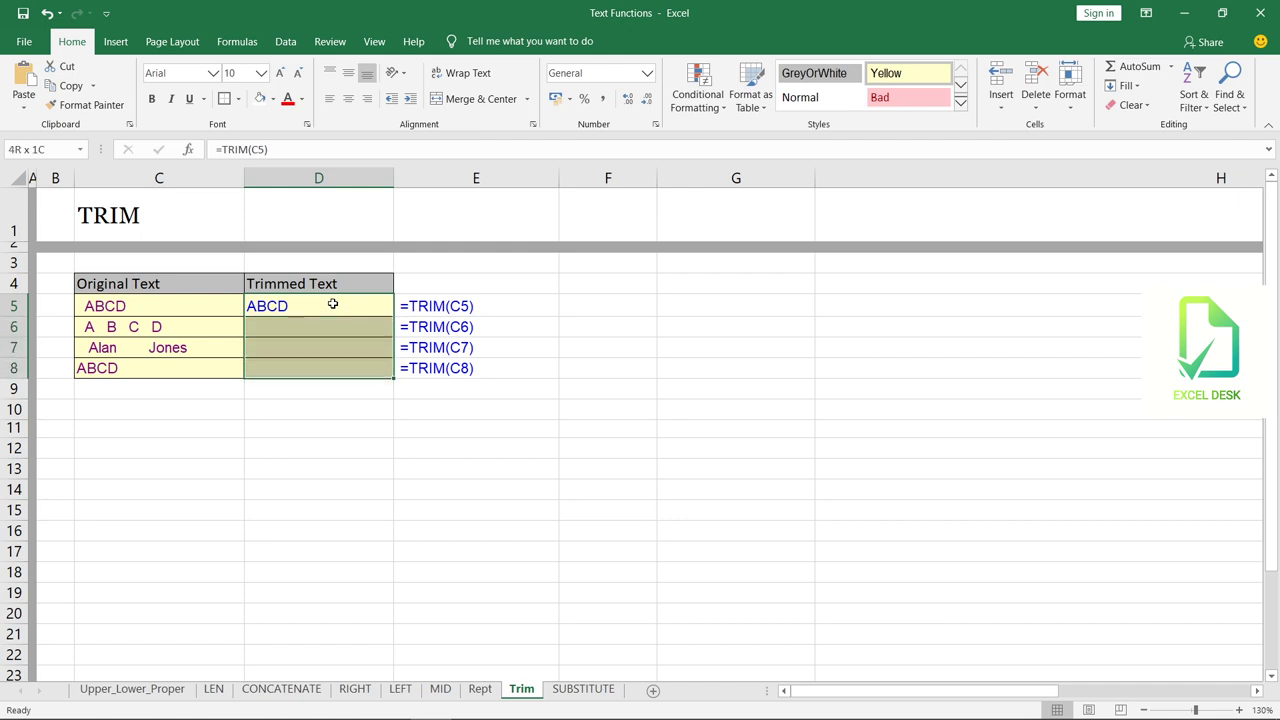
pyautogui.hotkey('ctrl', 'd')
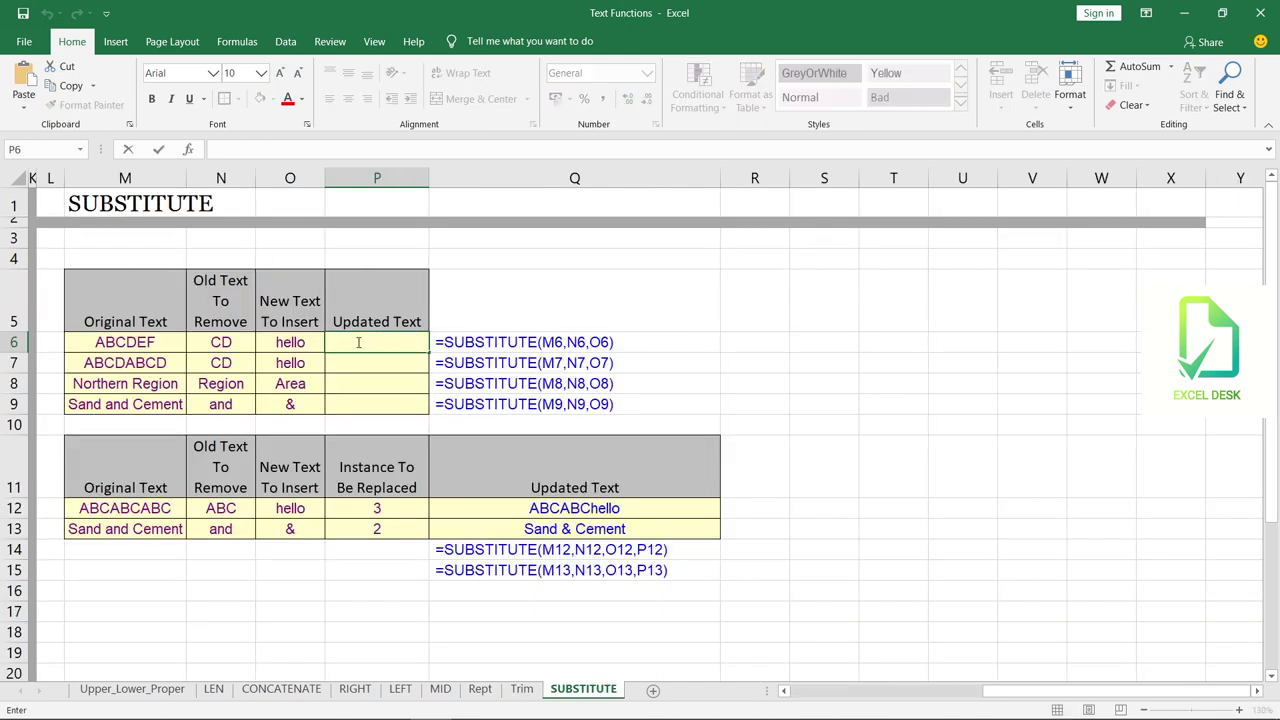
# Commit the SUBSTITUTE formula in P6 and fill it down to P9.
pyautogui.press('Return')
pyautogui.press('Right')
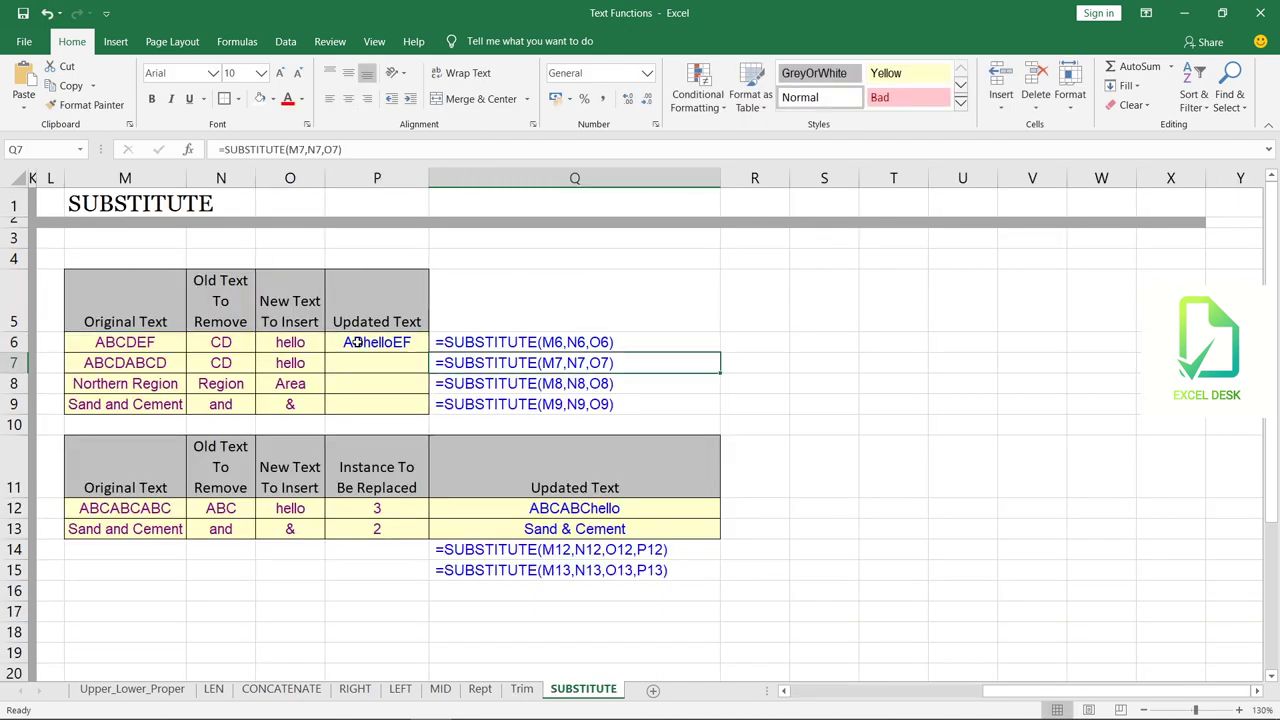
pyautogui.press('Right')
pyautogui.click(350, 342)
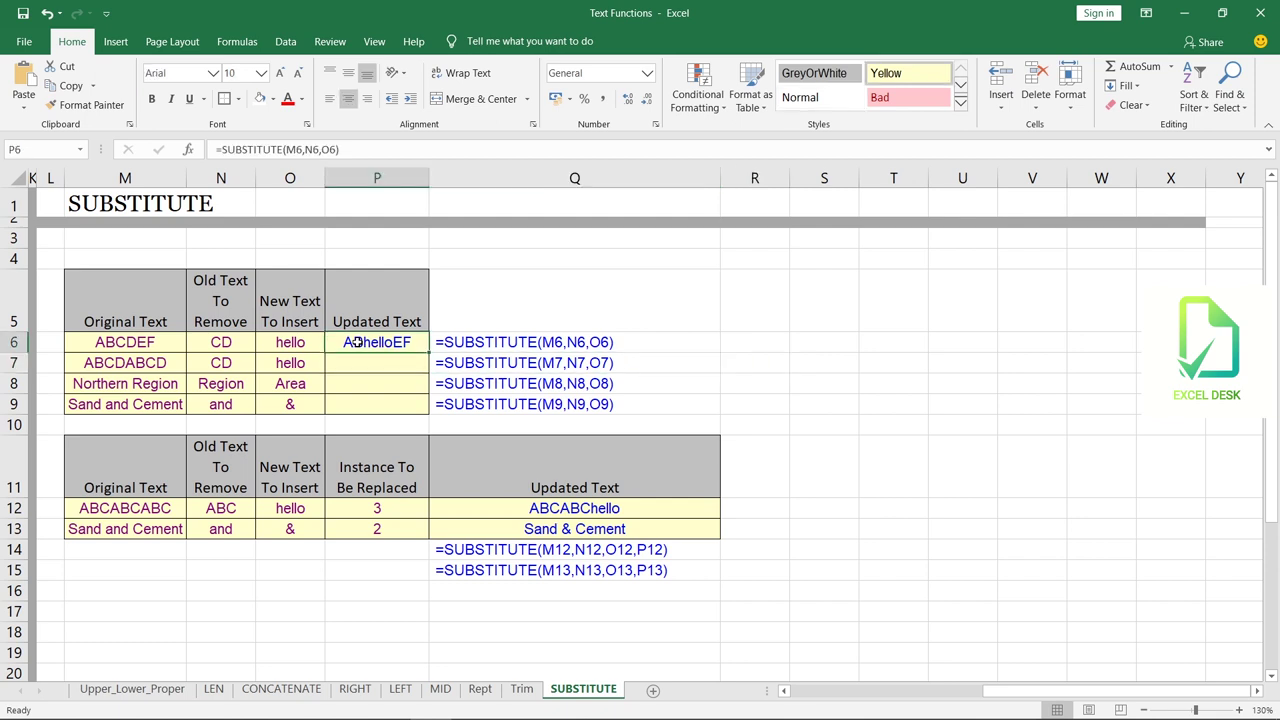
pyautogui.hotkey('shift', 'Down')
pyautogui.hotkey('shift', 'Down')
pyautogui.hotkey('shift', 'Down')
pyautogui.hotkey('ctrl', 'd')
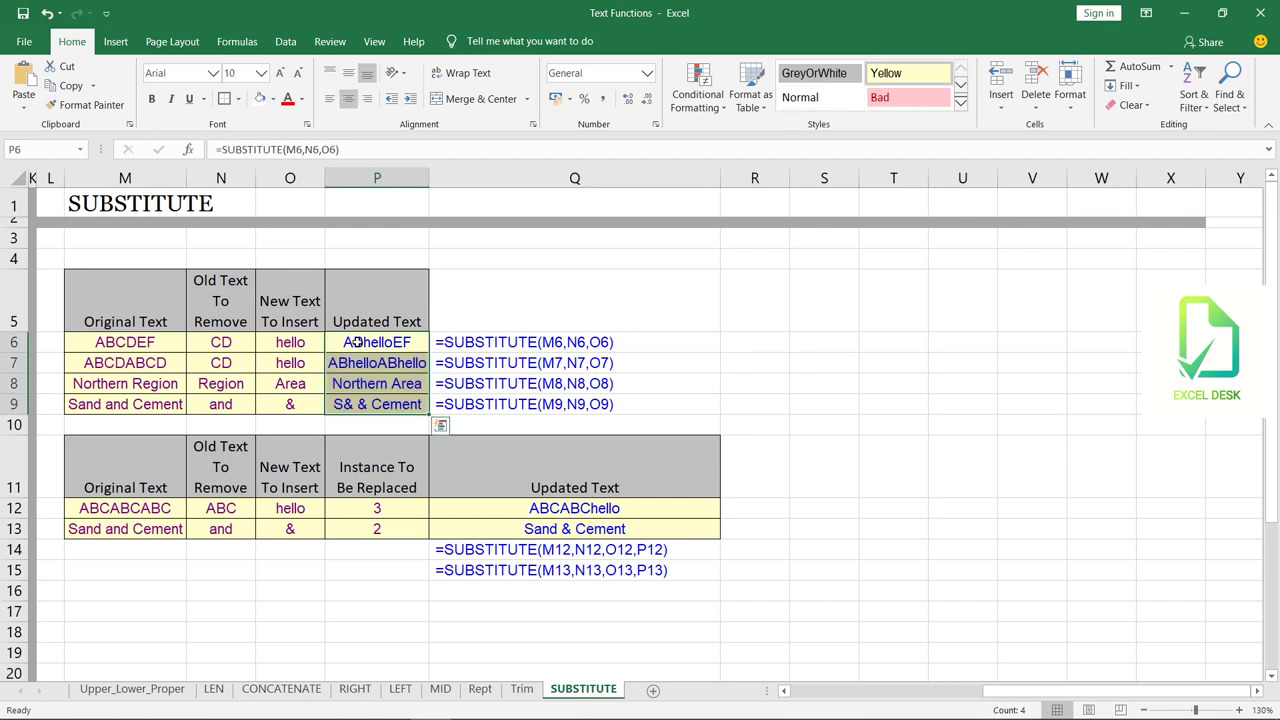
pyautogui.hotkey('ctrl', 'Down')
pyautogui.hotkey('ctrl', 'Down')
# Enter =SUBSTITUTE(M12,N12,O12,P12) in Q12, returning ABCABChello, and fill it down to Q13.
pyautogui.click(498, 507)
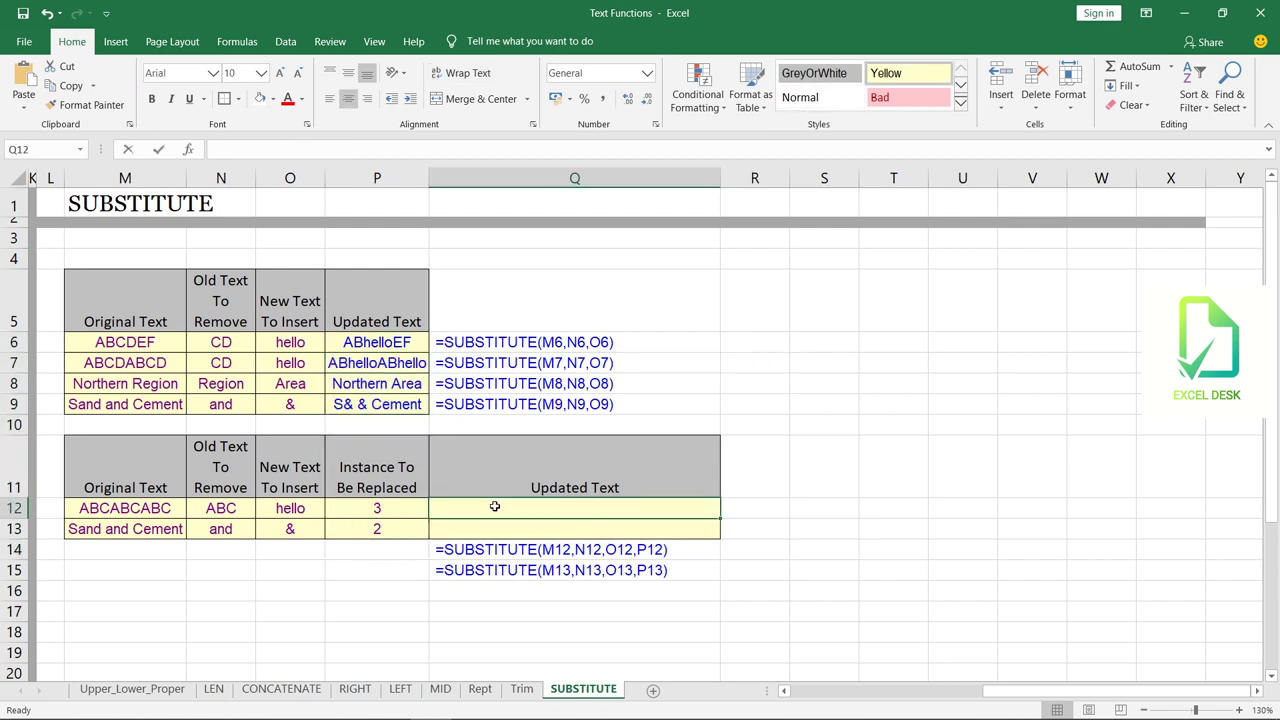
pyautogui.write('=SUBSTITUTE(M12,N12,O12,P12)')
pyautogui.press('Return')
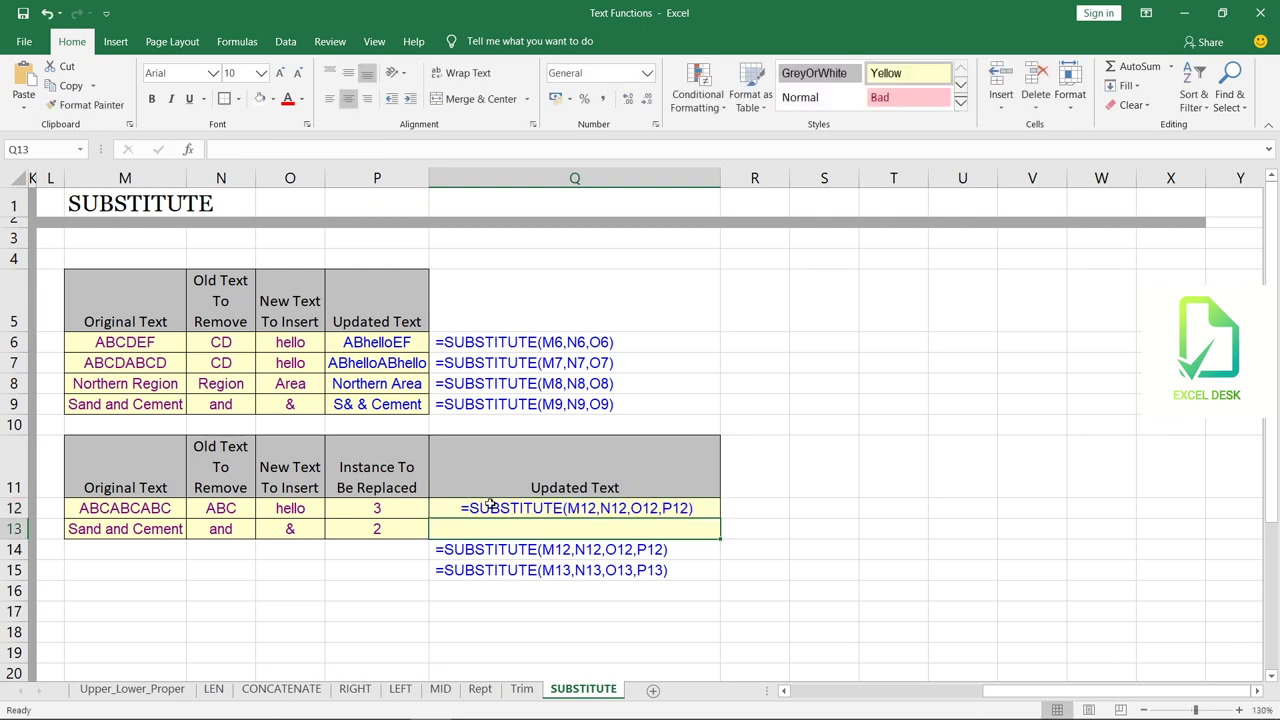
pyautogui.click(490, 506)
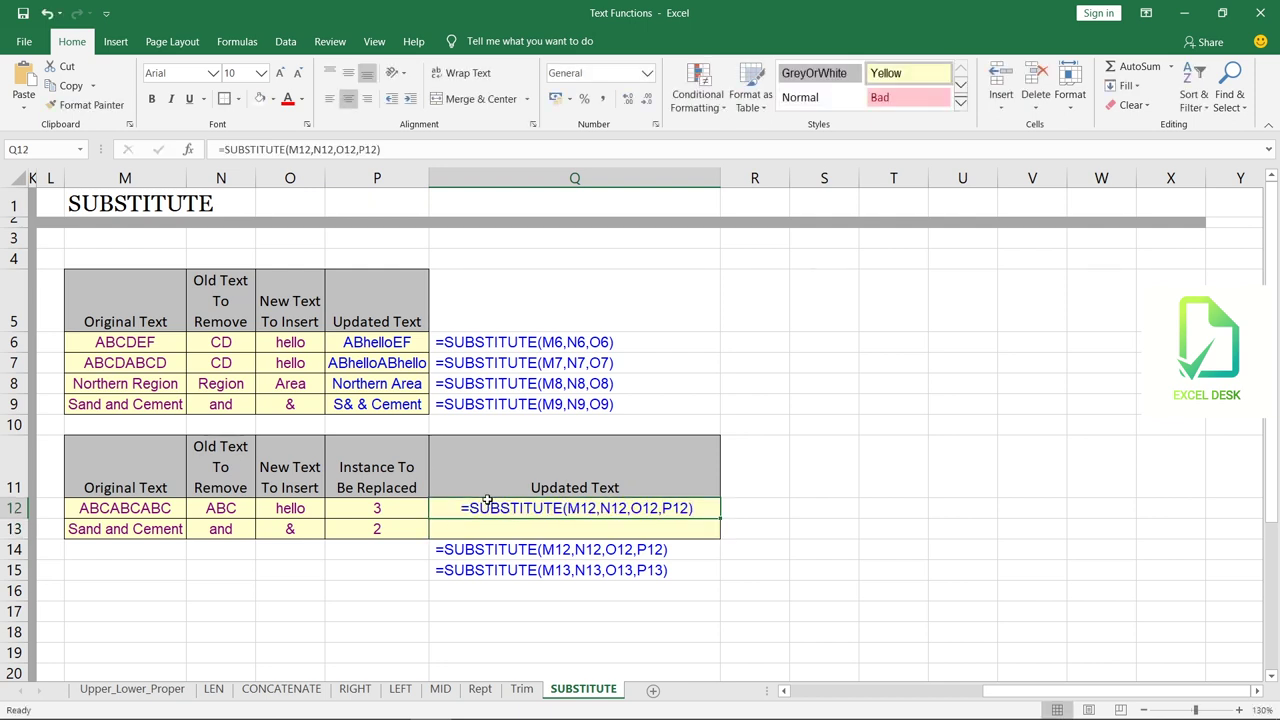
pyautogui.click(220, 152)
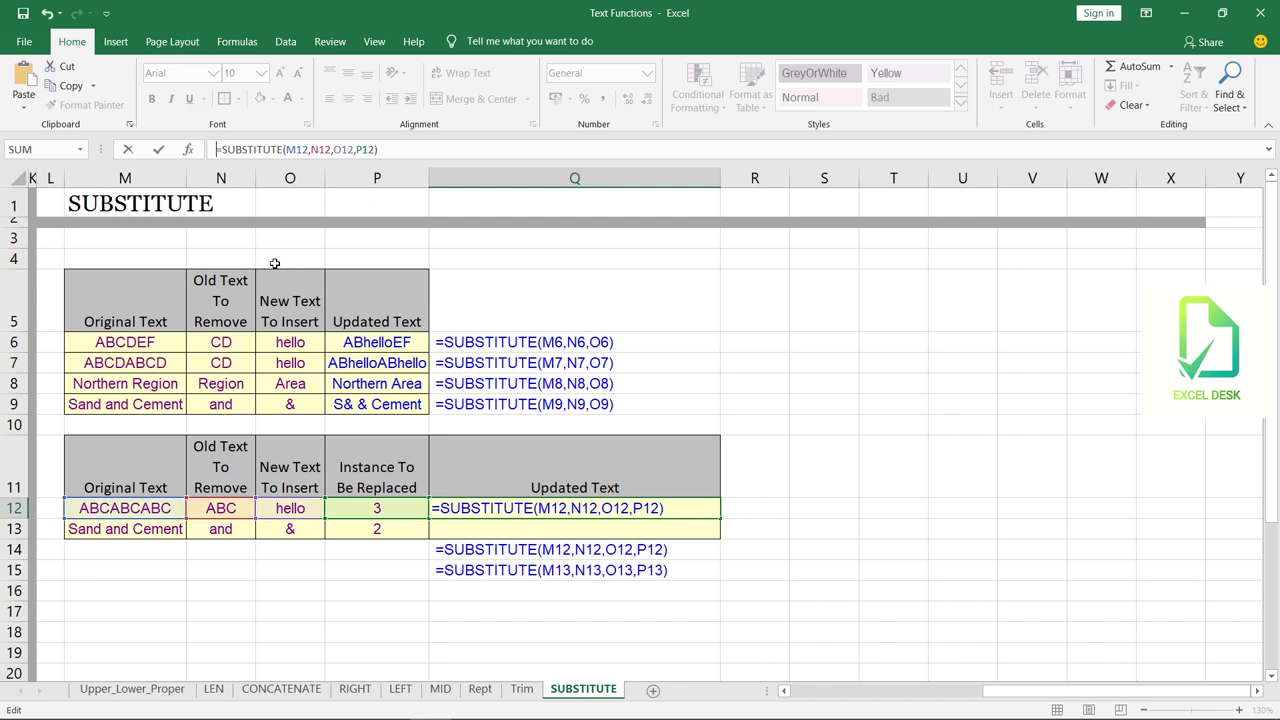
pyautogui.press('Return')
pyautogui.press('Right')
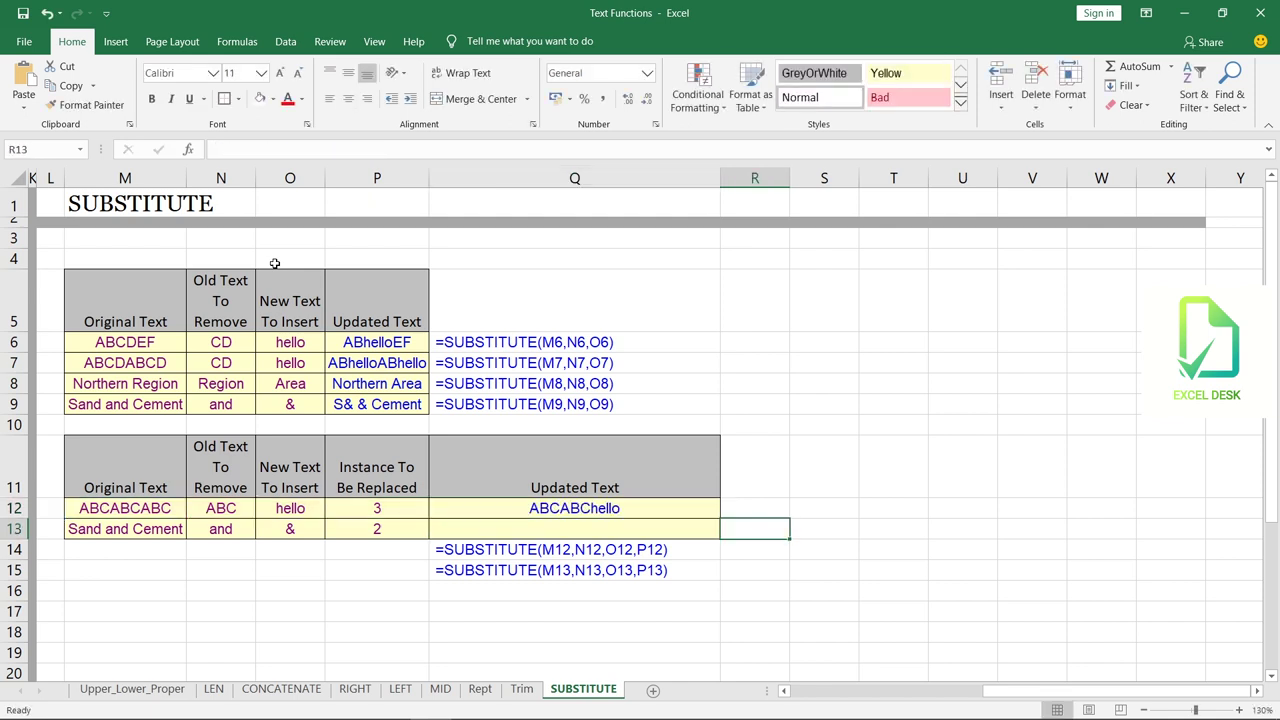
pyautogui.press('Left')
pyautogui.press('Up')
pyautogui.hotkey('shift', 'Down')
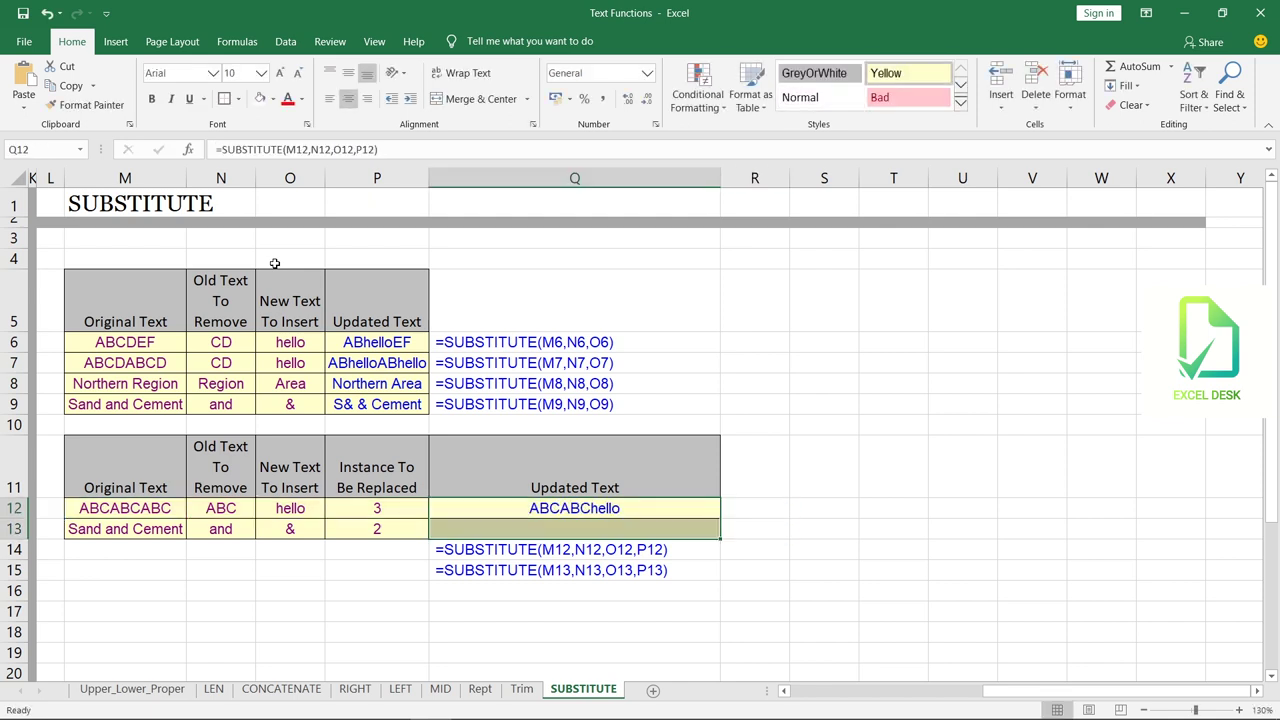
pyautogui.hotkey('ctrl', 'd')
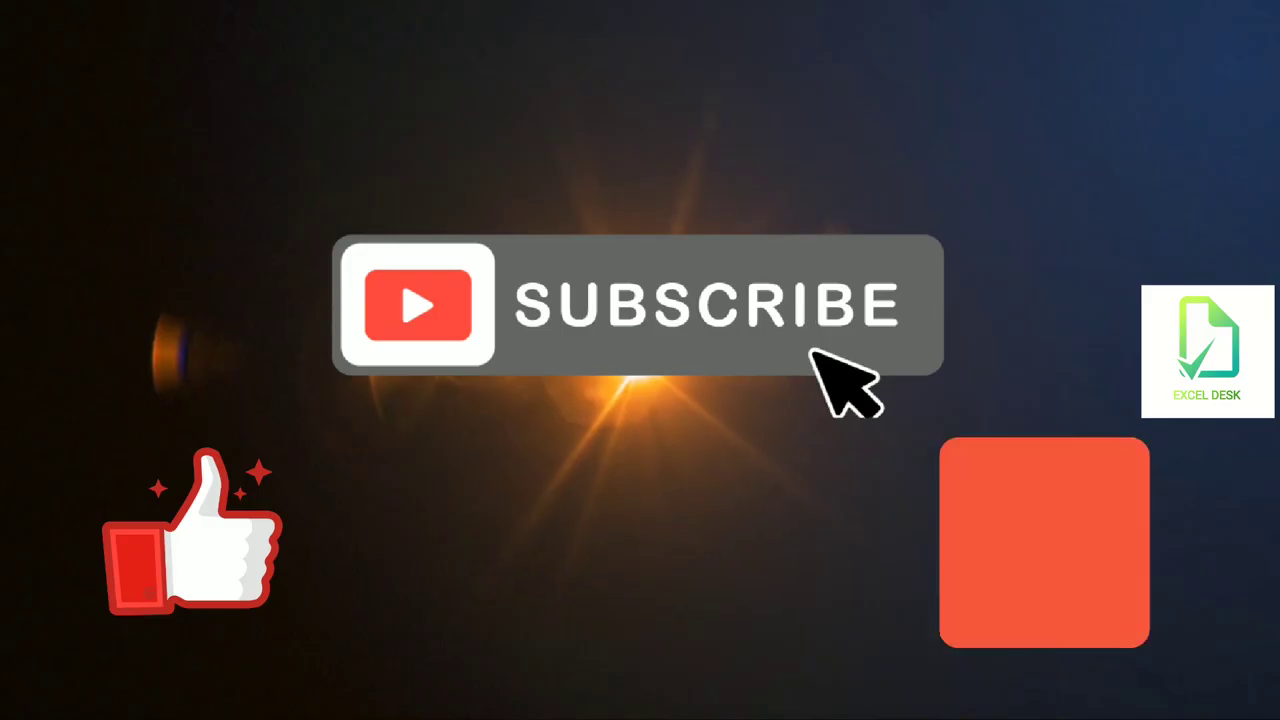